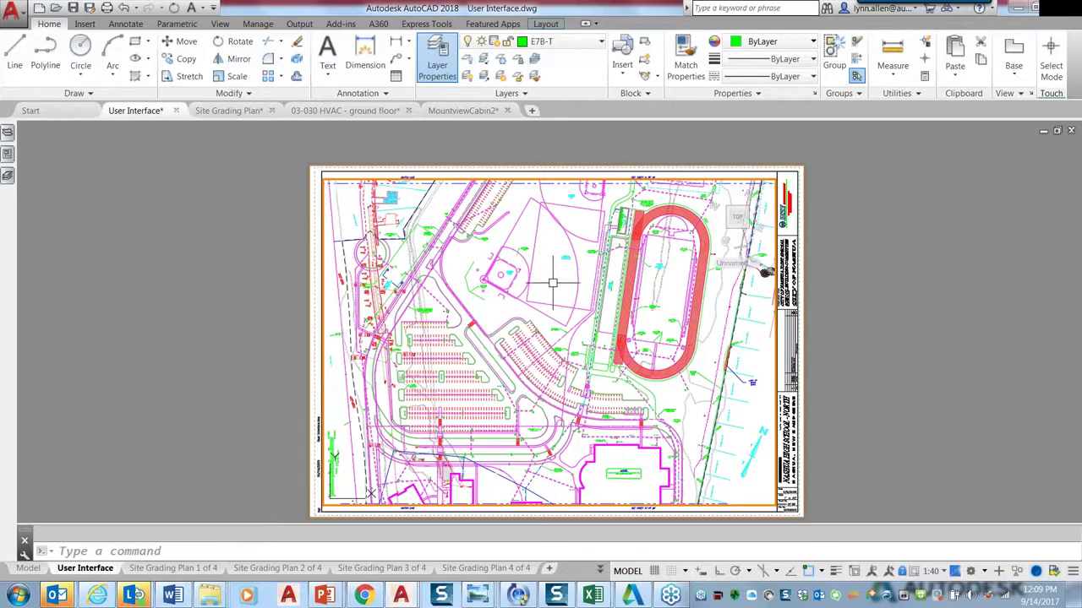
Open the list of layers on the Home ribbon to view it, and close it without changing the current layer
{"action": "left_click", "coordinate": [178, 24]}
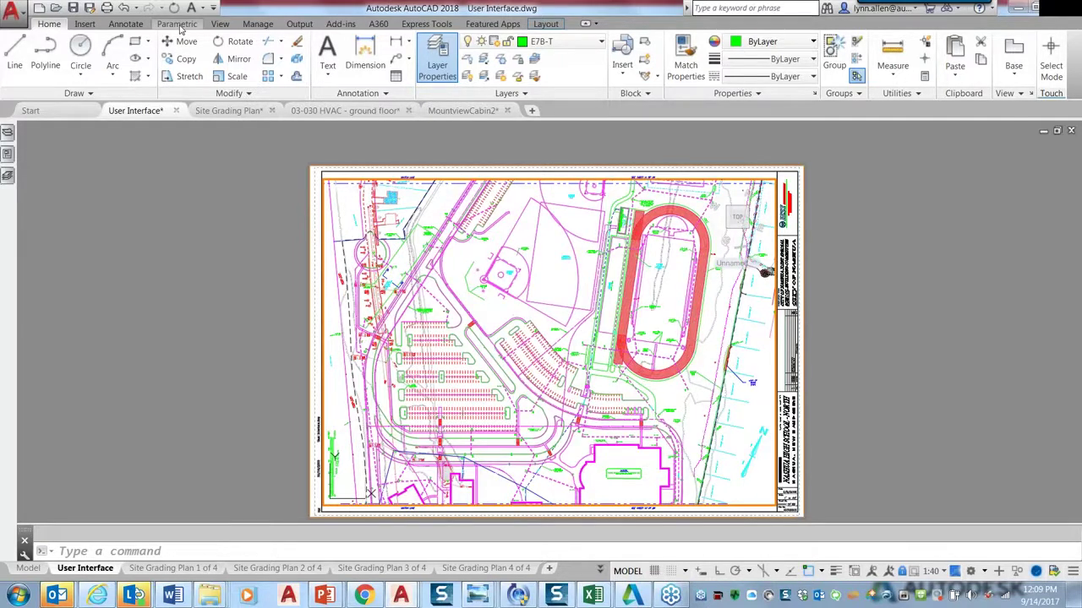
{"action": "left_click", "coordinate": [49, 23]}
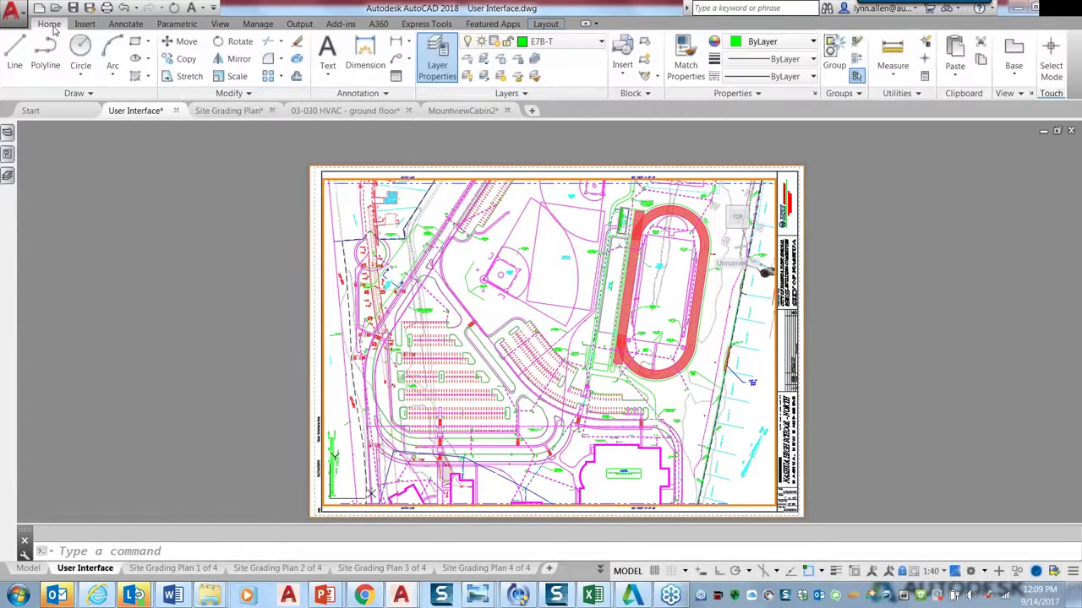
{"action": "left_click", "coordinate": [579, 47]}
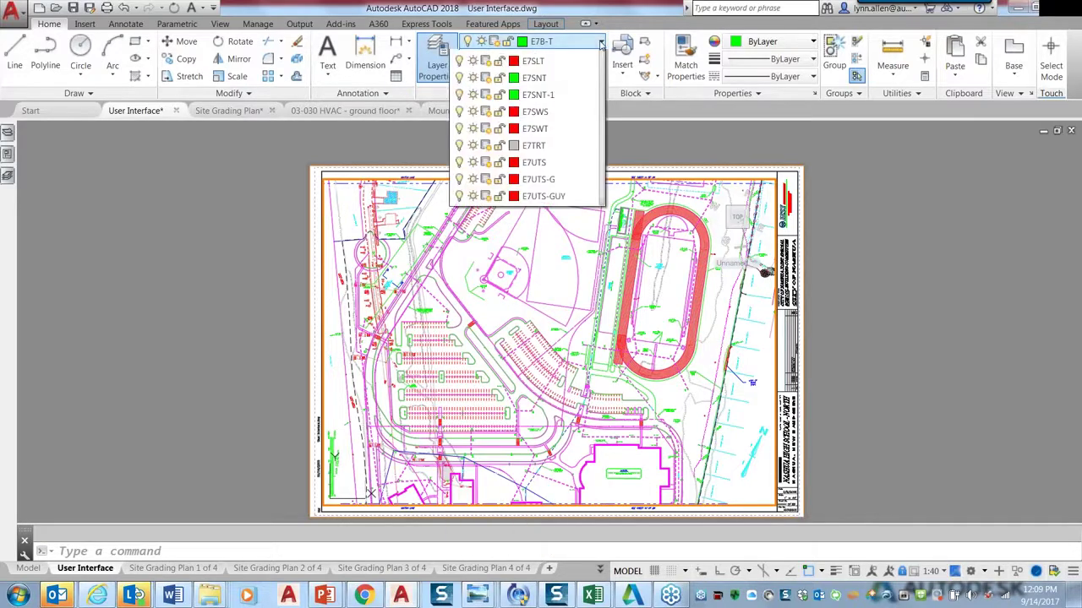
{"action": "left_click", "coordinate": [673, 150]}
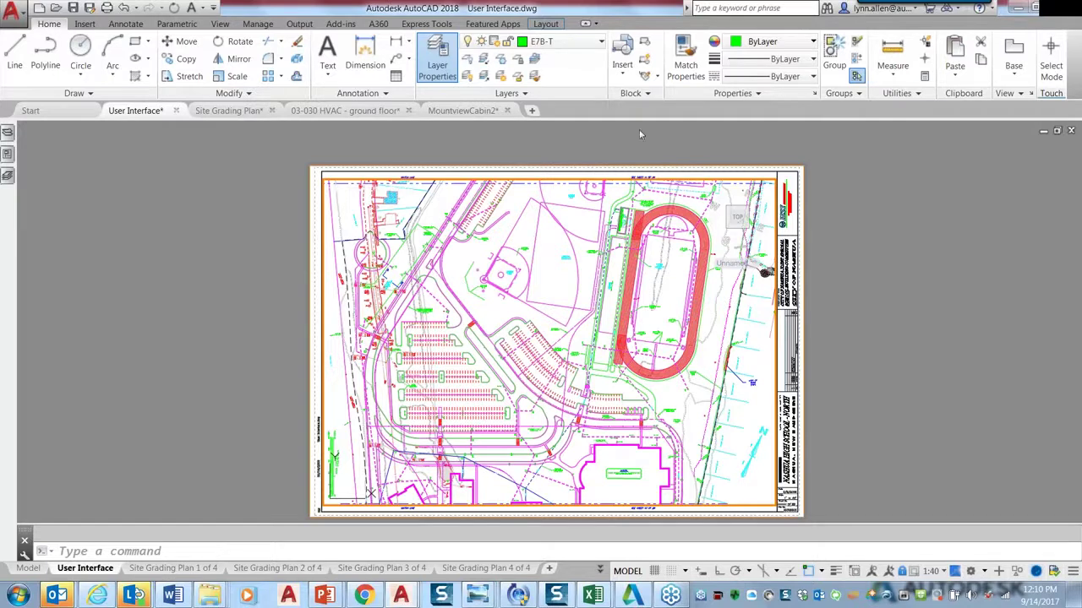
Add the Layer control to the Quick Access Toolbar and view the layer list it offers
{"action": "right_click", "coordinate": [574, 48]}
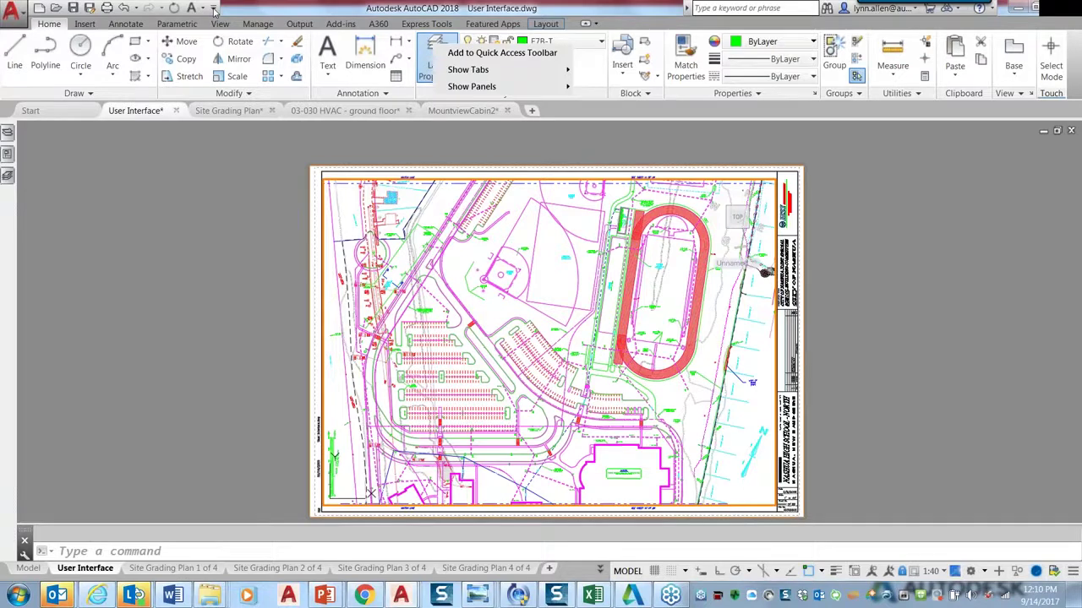
{"action": "left_click", "coordinate": [214, 10]}
{"action": "left_click", "coordinate": [213, 9]}
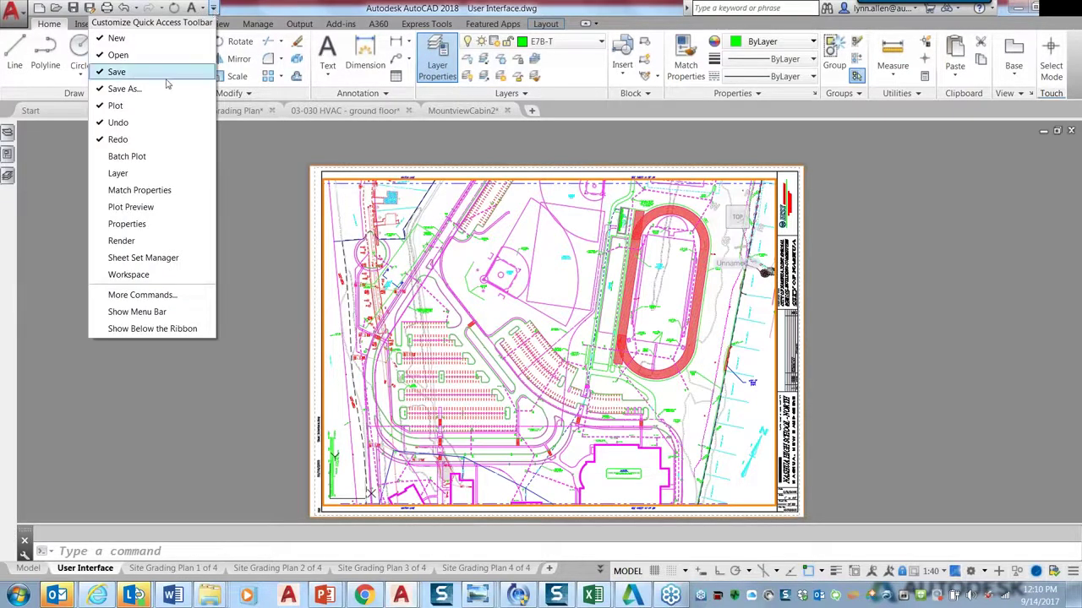
{"action": "left_click", "coordinate": [155, 175]}
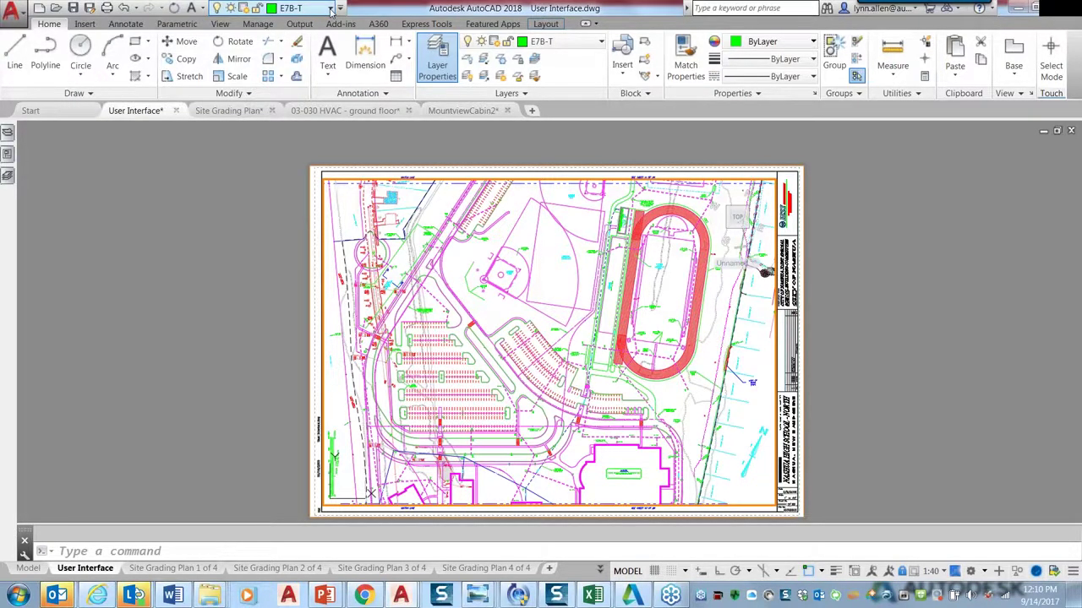
{"action": "left_click", "coordinate": [330, 9]}
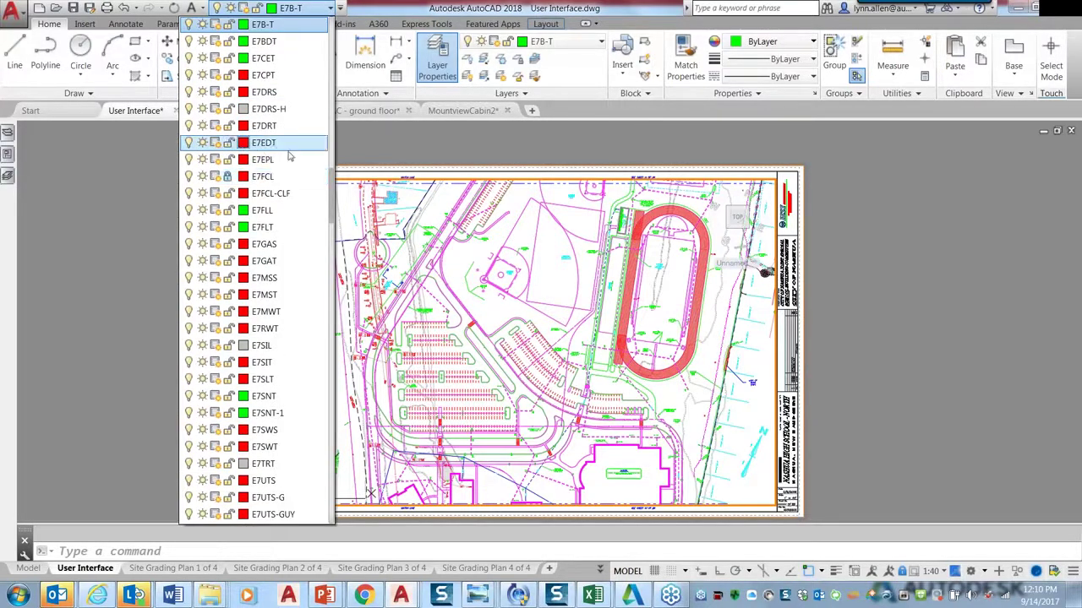
{"action": "left_click", "coordinate": [380, 140]}
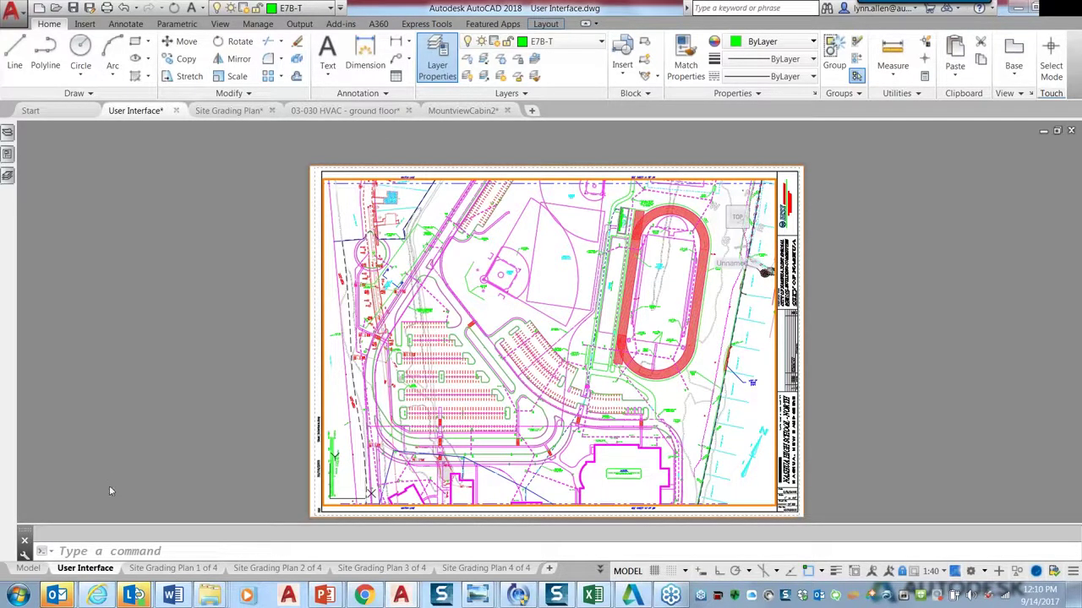
Open the Page Setup Manager for the User Interface layout, enlarge the dialog until all page setups fit, and close it
{"action": "mouse_move", "coordinate": [93, 574]}
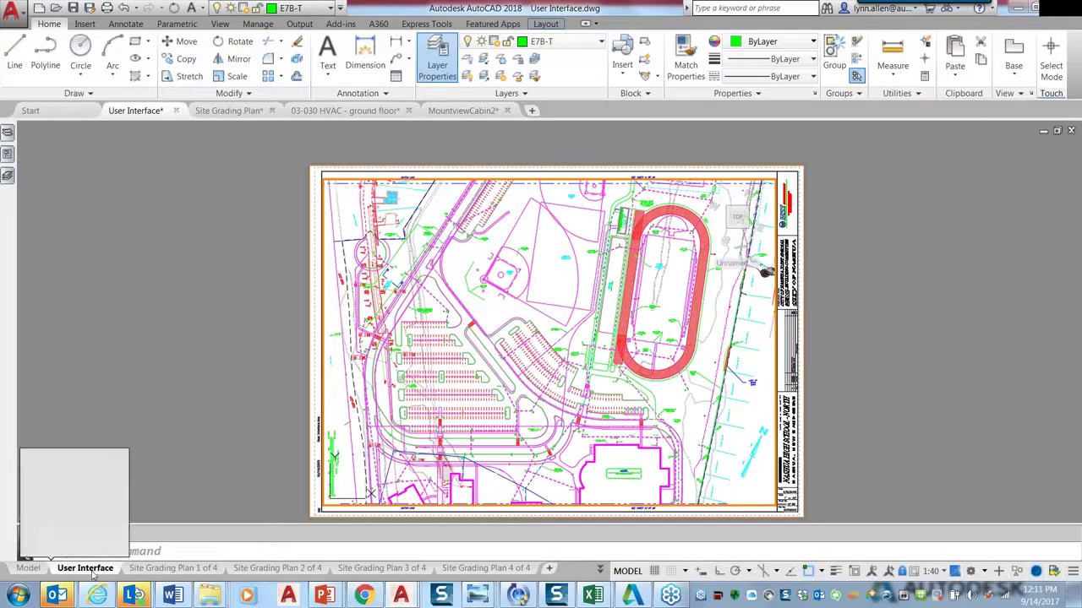
{"action": "right_click", "coordinate": [93, 575]}
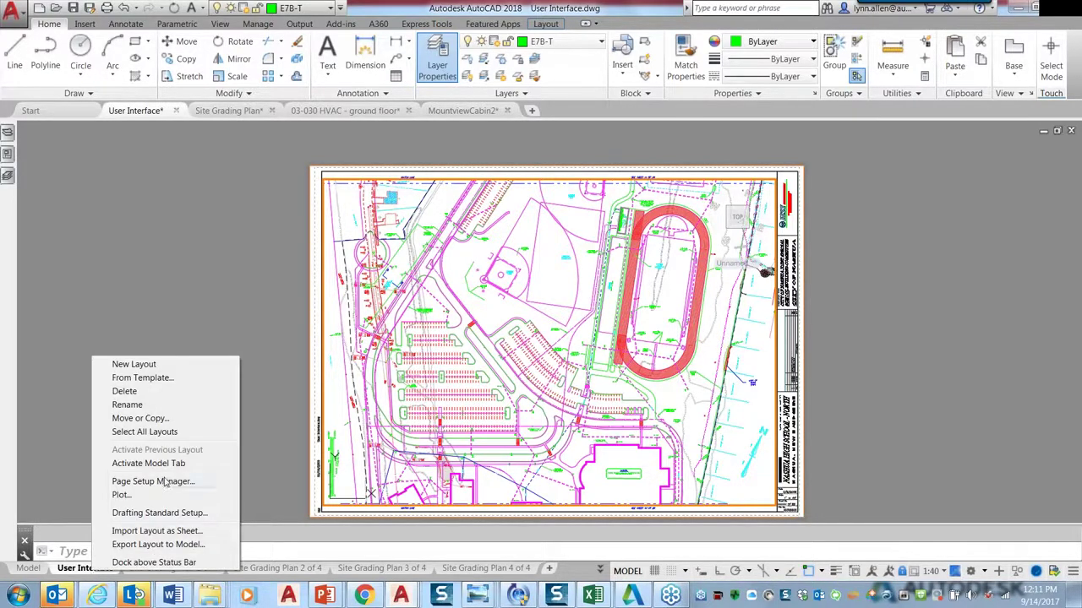
{"action": "left_click", "coordinate": [166, 483]}
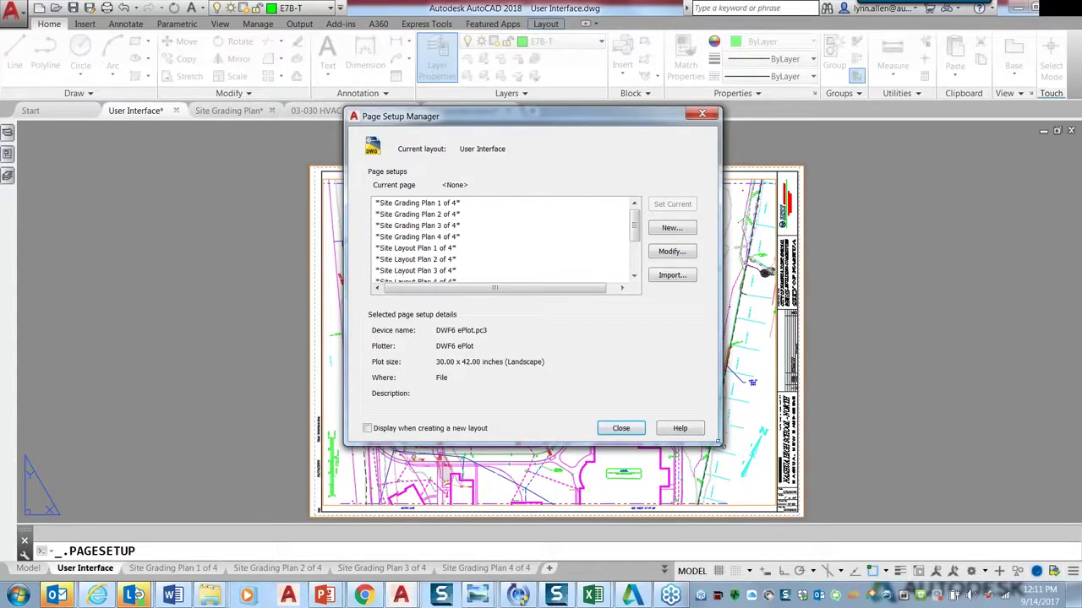
{"action": "left_click_drag", "start_coordinate": [720, 442], "coordinate": [650, 433]}
{"action": "left_click_drag", "start_coordinate": [565, 217], "coordinate": [566, 298]}
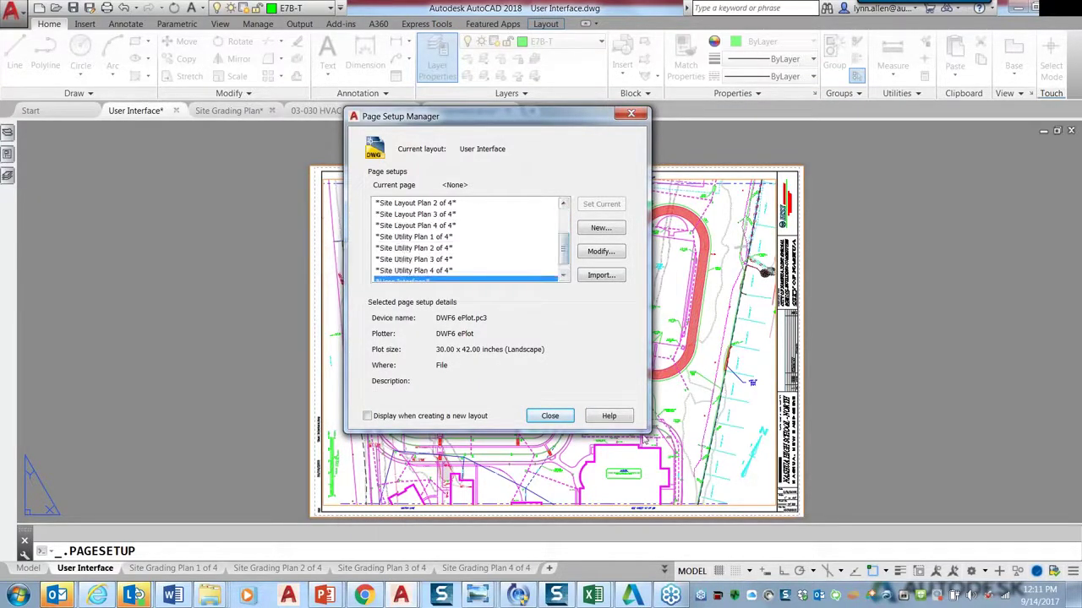
{"action": "left_click_drag", "start_coordinate": [644, 430], "coordinate": [740, 496]}
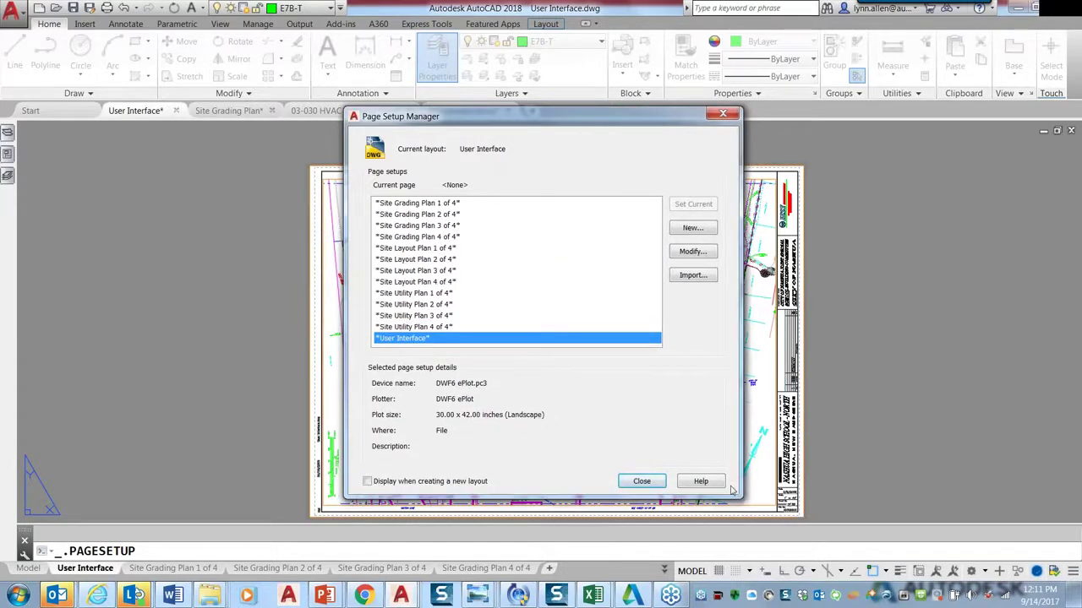
{"action": "left_click", "coordinate": [640, 483]}
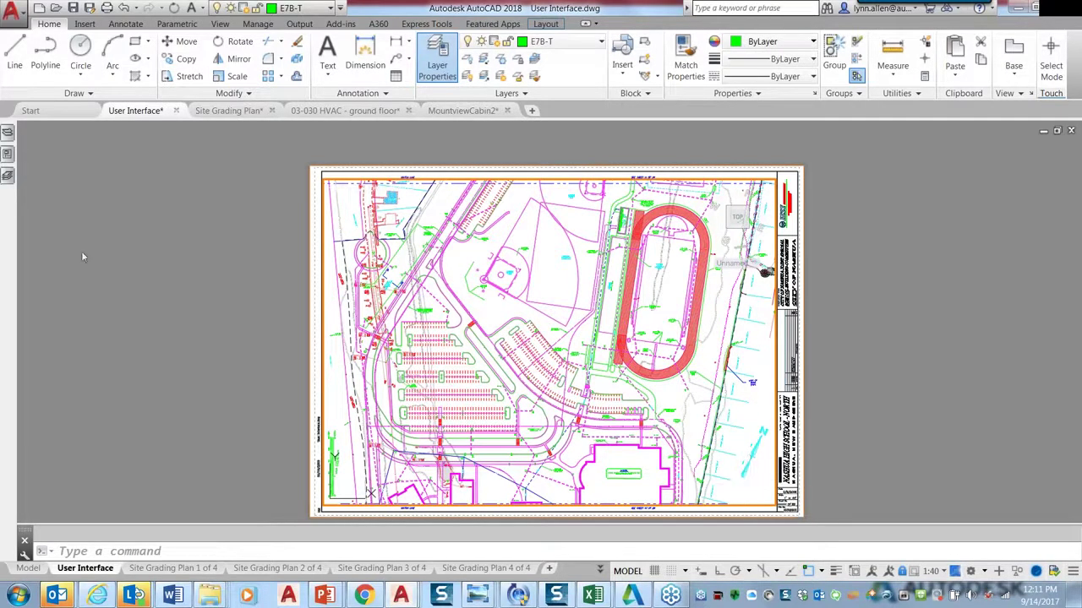
Sort the drawings in the Select File dialog by size, and reopen the dialog to check the sort order without opening a file
{"action": "left_click", "coordinate": [58, 8]}
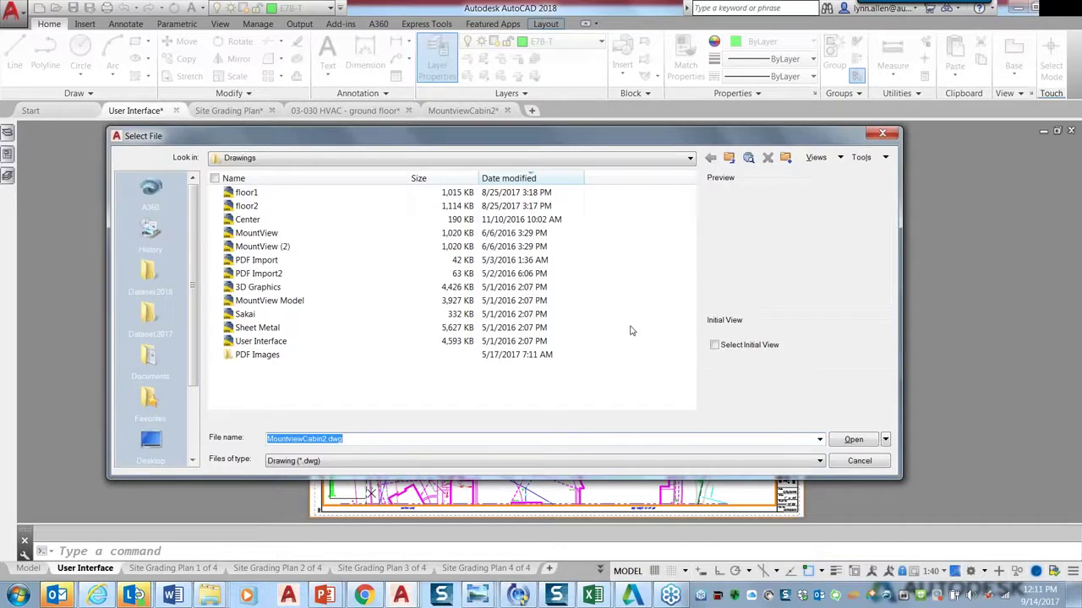
{"action": "left_click", "coordinate": [452, 179]}
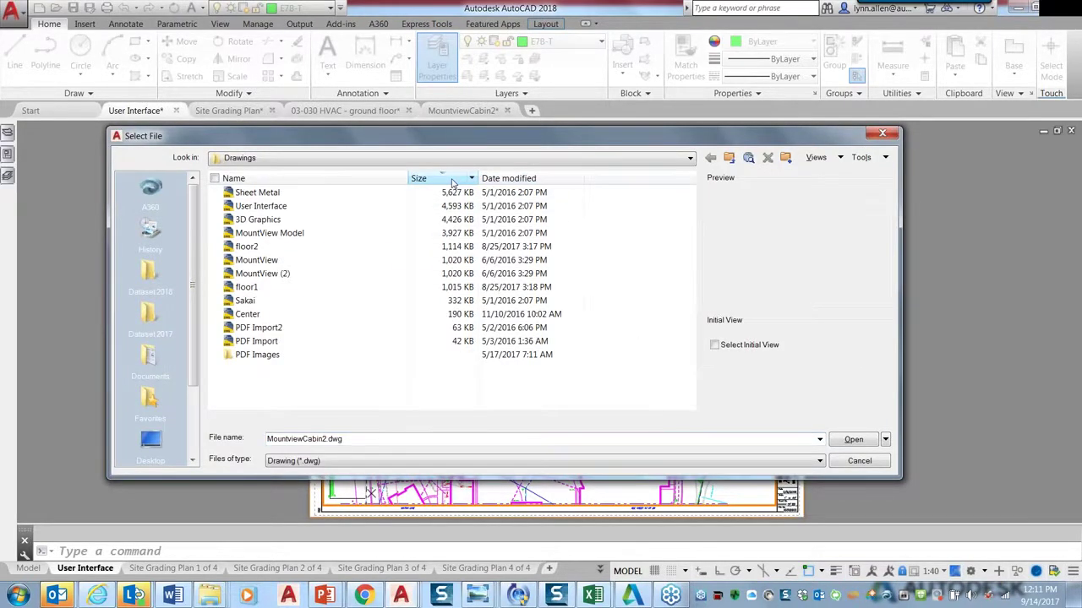
{"action": "left_click", "coordinate": [859, 462]}
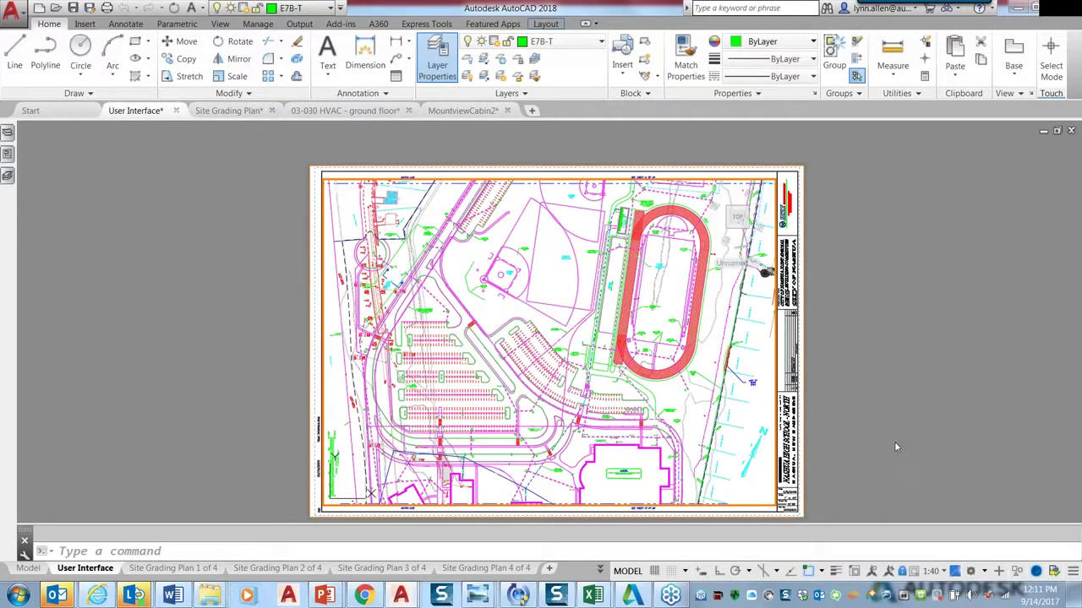
{"action": "left_click", "coordinate": [57, 12]}
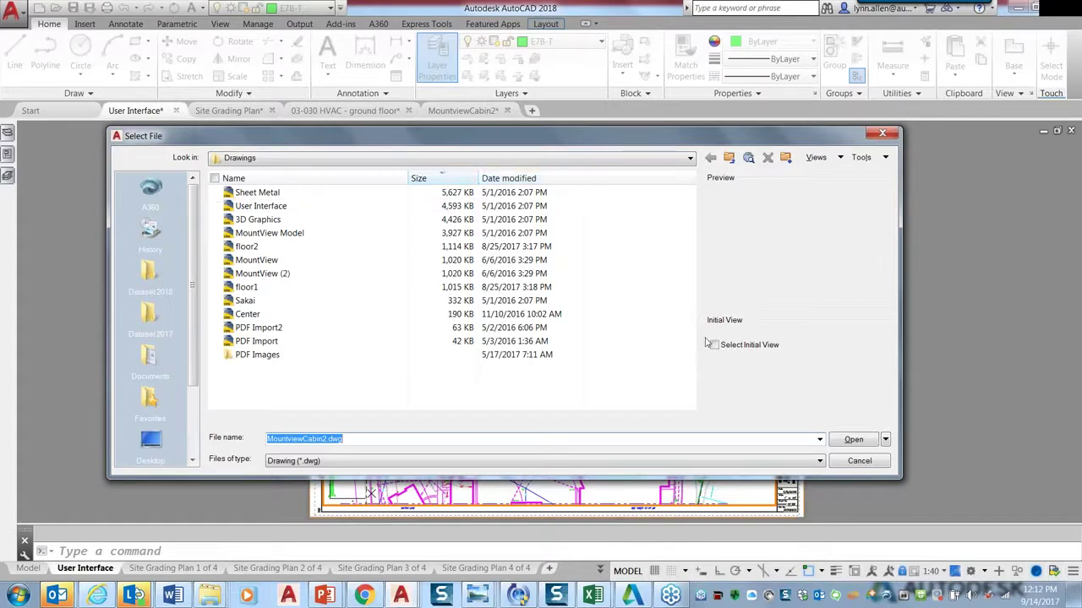
{"action": "left_click", "coordinate": [856, 464]}
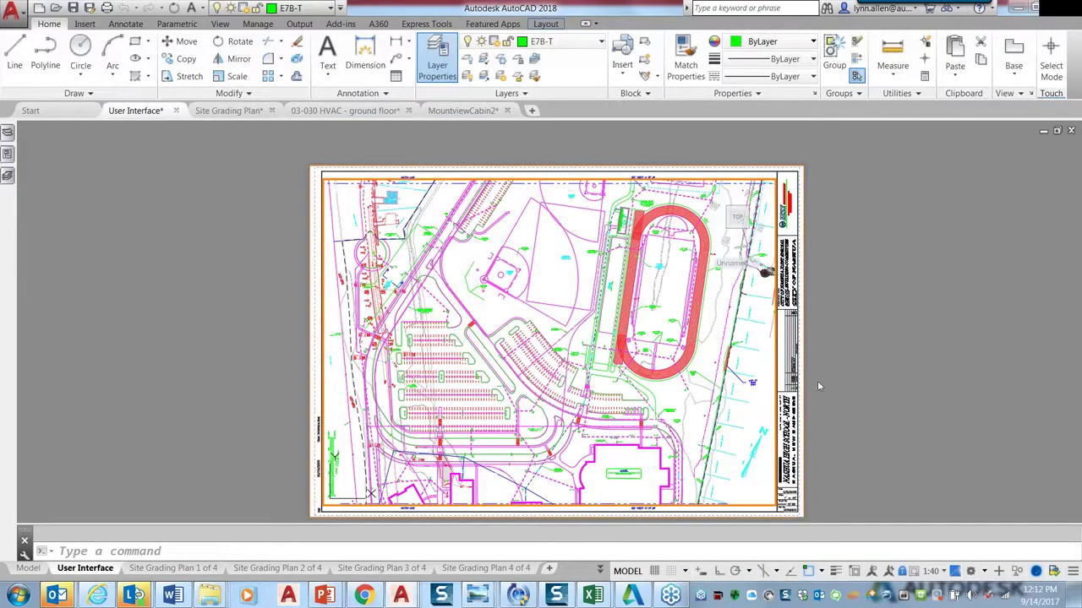
In the 03-030 HVAC - ground floor drawing, add ATTREQ to the monitored system variables and reset all monitored variables to their preferred values
{"action": "left_click", "coordinate": [233, 111]}
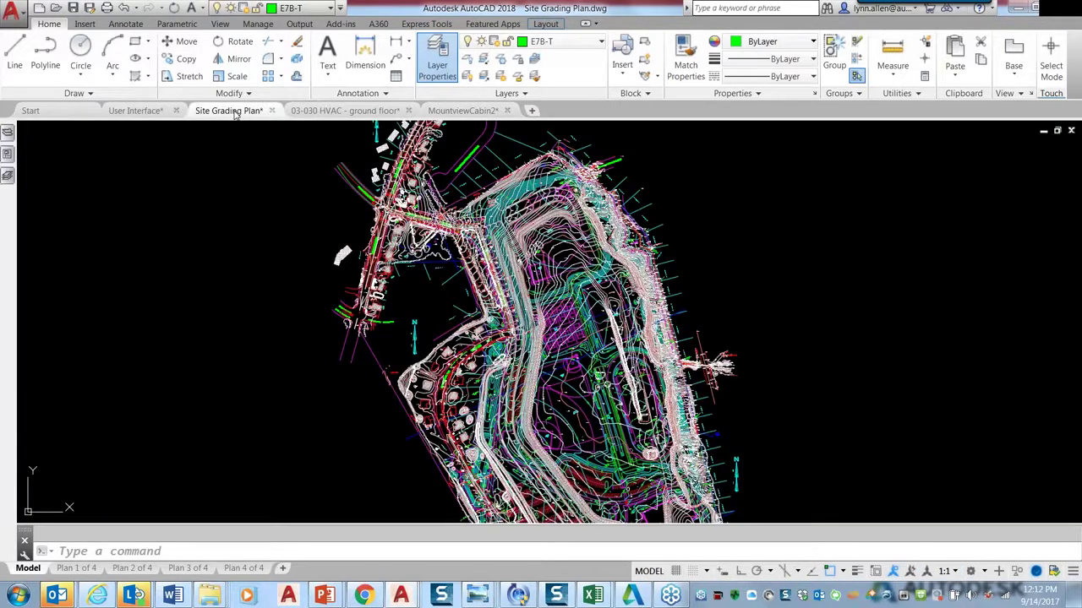
{"action": "left_click", "coordinate": [345, 111]}
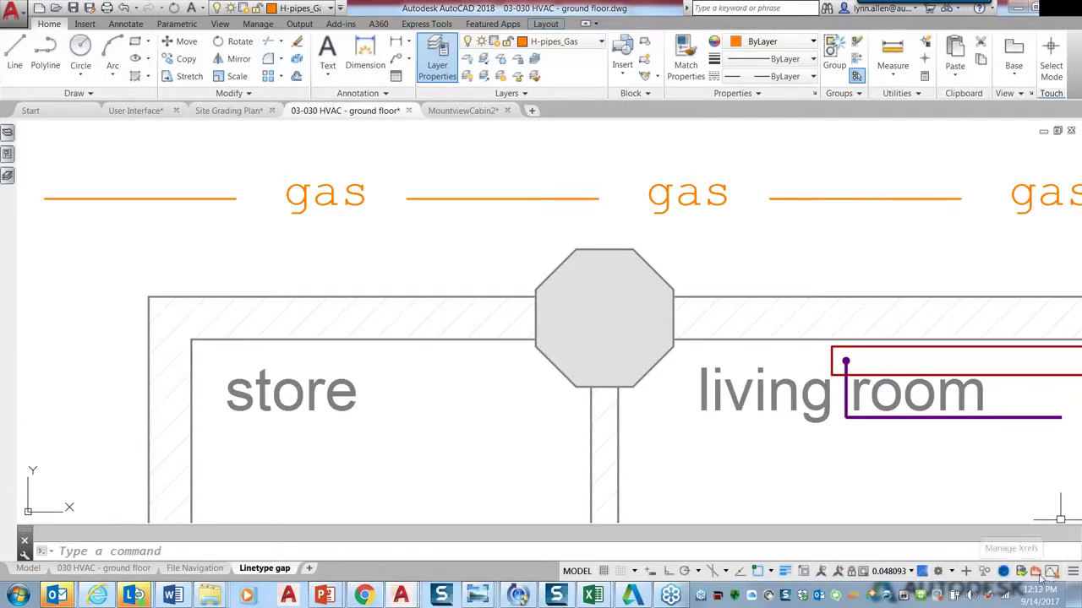
{"action": "left_click", "coordinate": [1050, 572]}
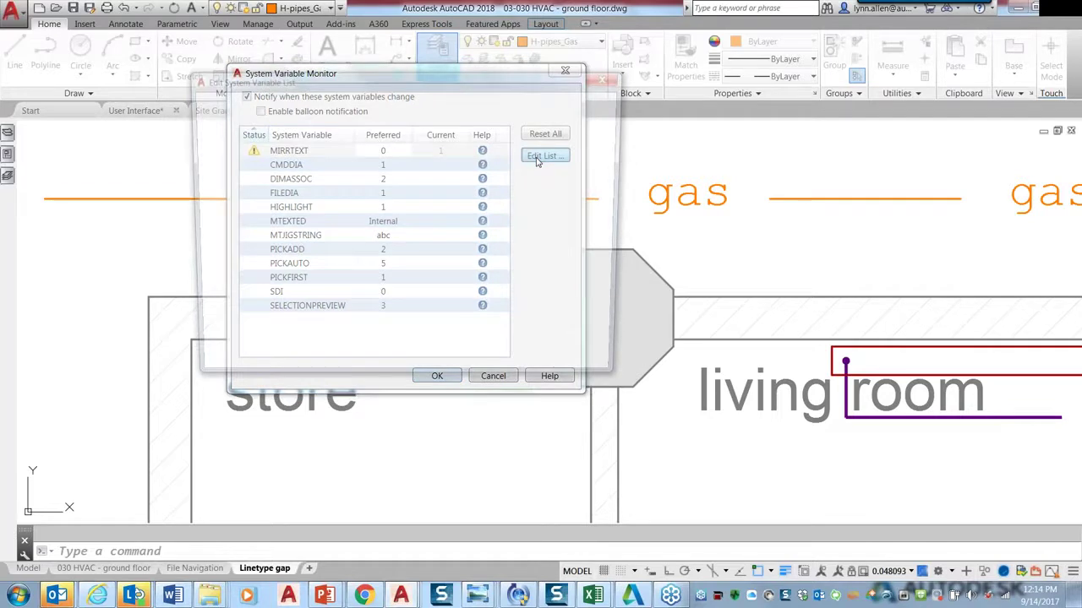
{"action": "left_click", "coordinate": [544, 156]}
{"action": "scroll", "coordinate": [368, 259], "scroll_direction": "down", "scroll_amount": 4}
{"action": "scroll", "coordinate": [369, 258], "scroll_direction": "down", "scroll_amount": 4}
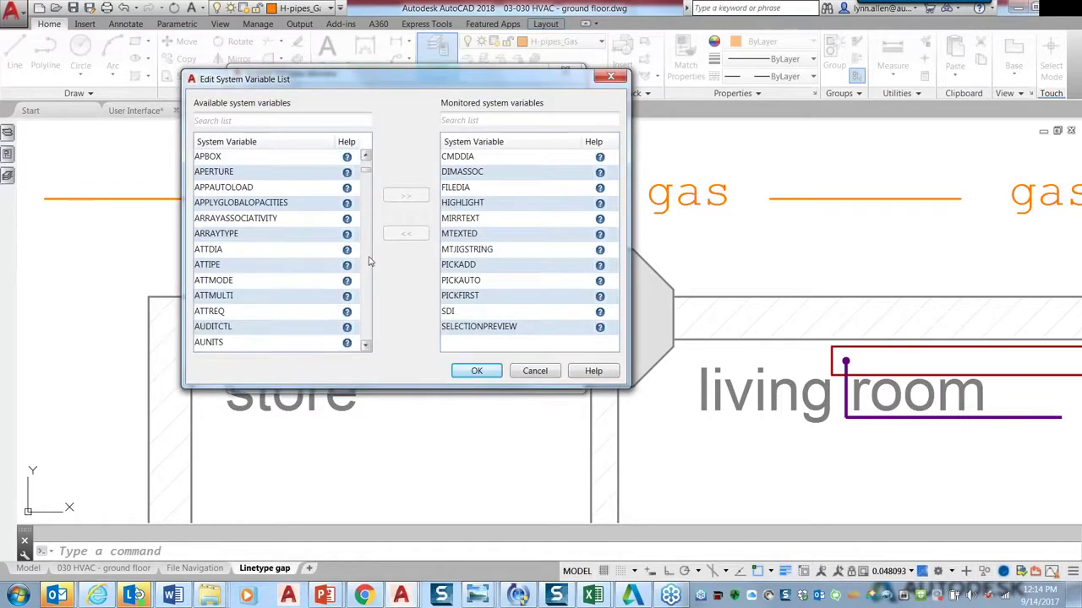
{"action": "left_click", "coordinate": [282, 313]}
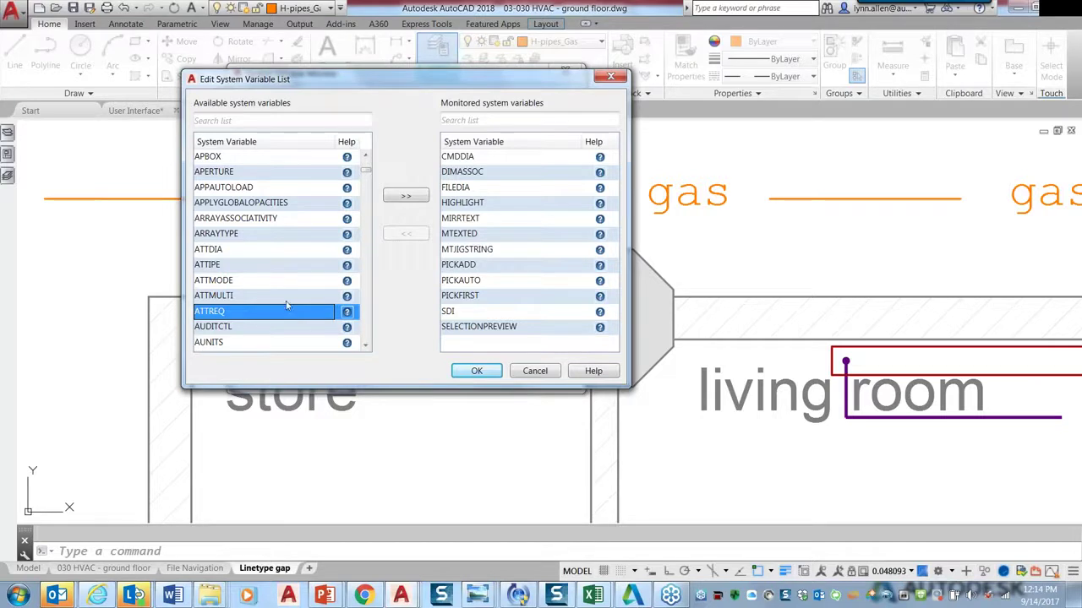
{"action": "left_click", "coordinate": [405, 197]}
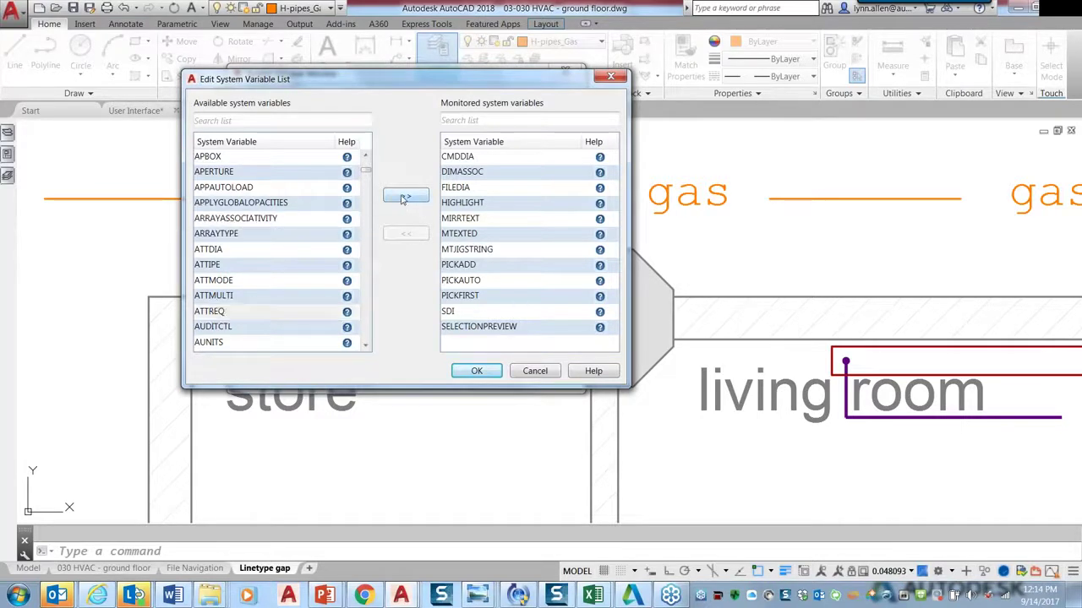
{"action": "left_click", "coordinate": [478, 372]}
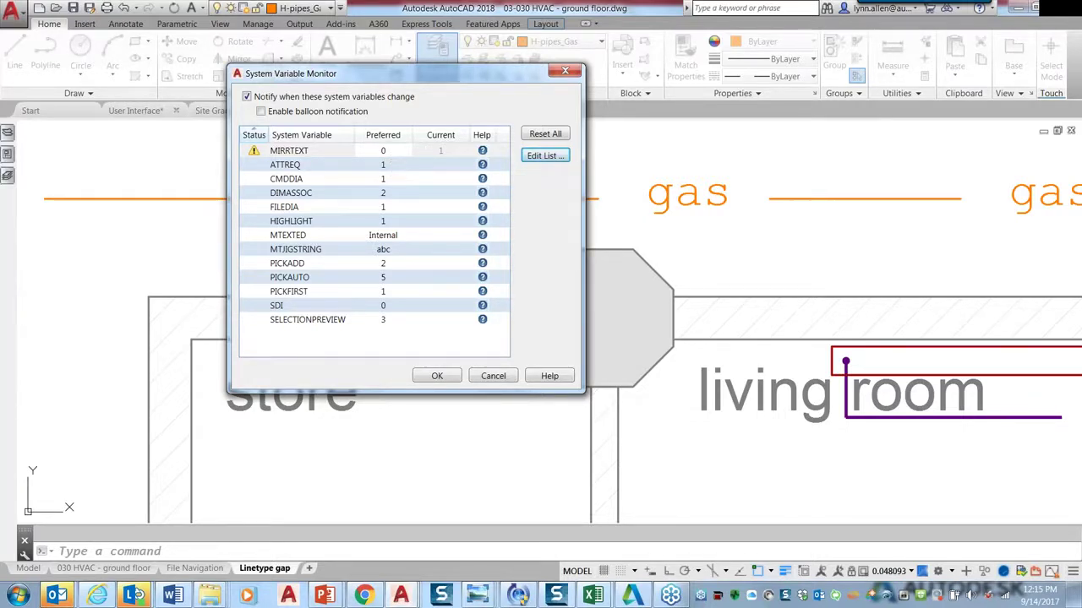
{"action": "left_click", "coordinate": [547, 137]}
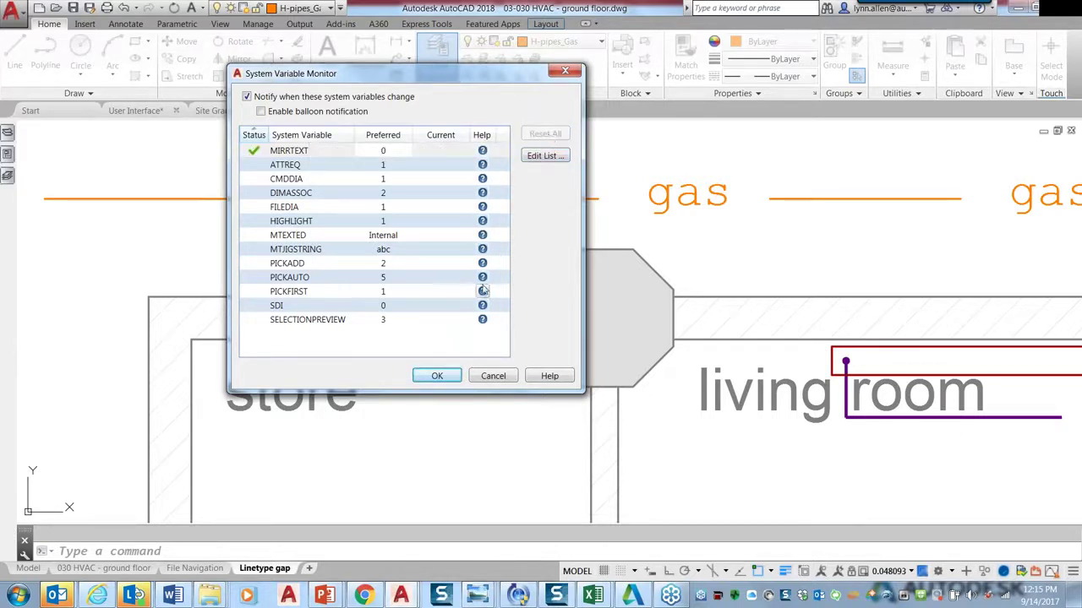
{"action": "left_click", "coordinate": [439, 377]}
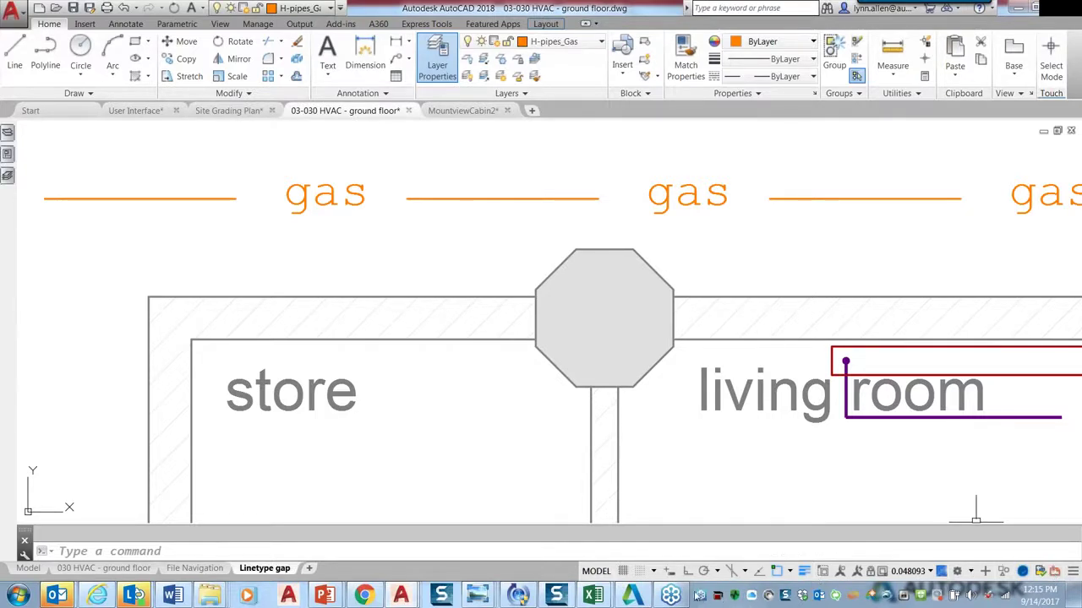
Set the MIRRTEXT system variable to 1
{"action": "left_click", "coordinate": [652, 553]}
{"action": "type", "text": "mirrtet"}
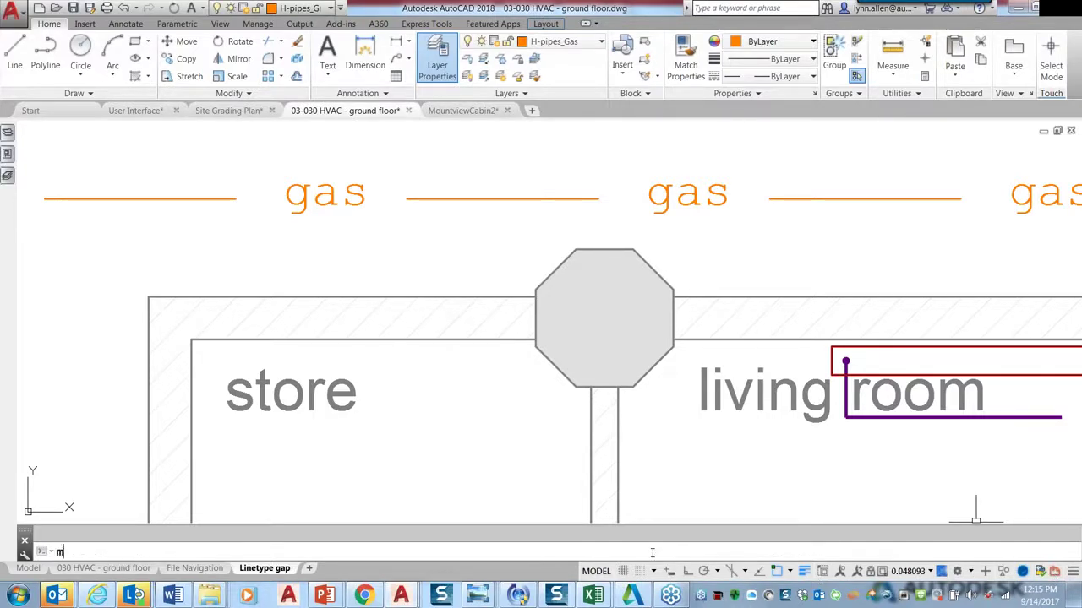
{"action": "key", "text": "BackSpace"}
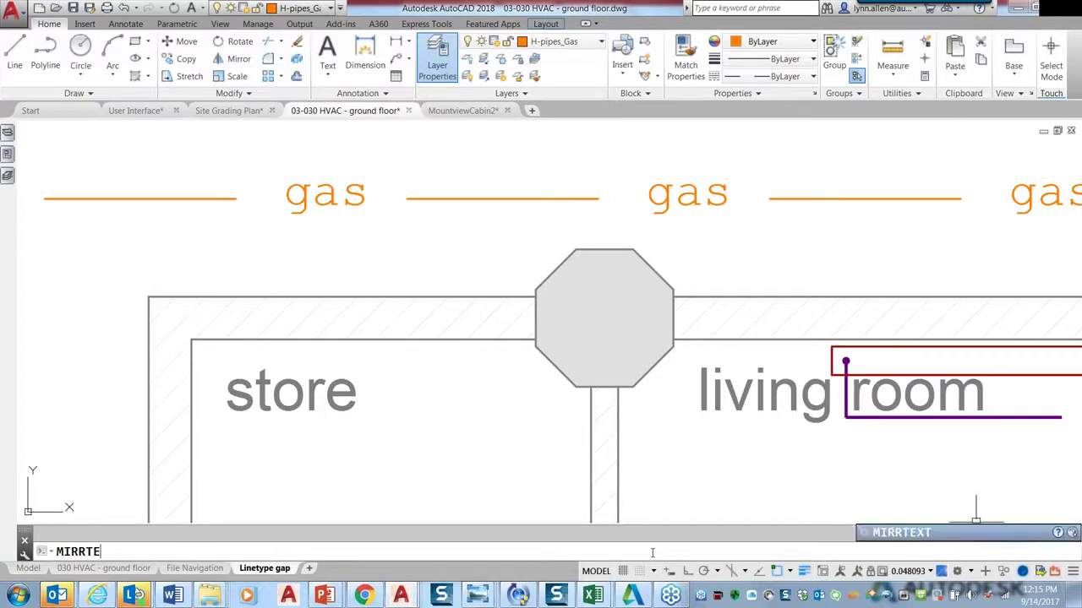
{"action": "type", "text": "xt"}
{"action": "key", "text": "Return"}
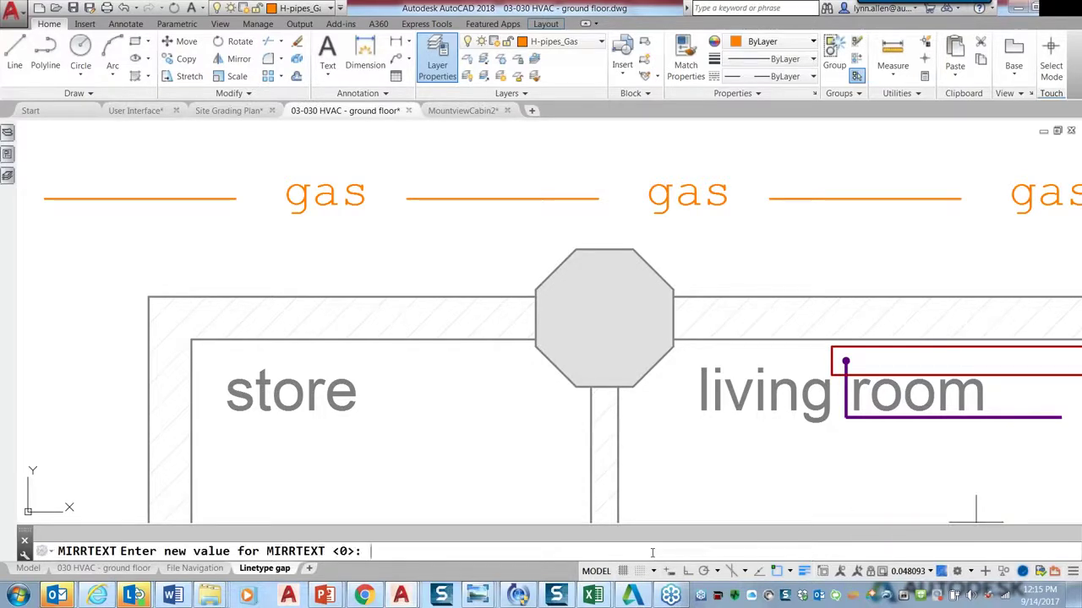
{"action": "type", "text": "1"}
{"action": "key", "text": "Return"}
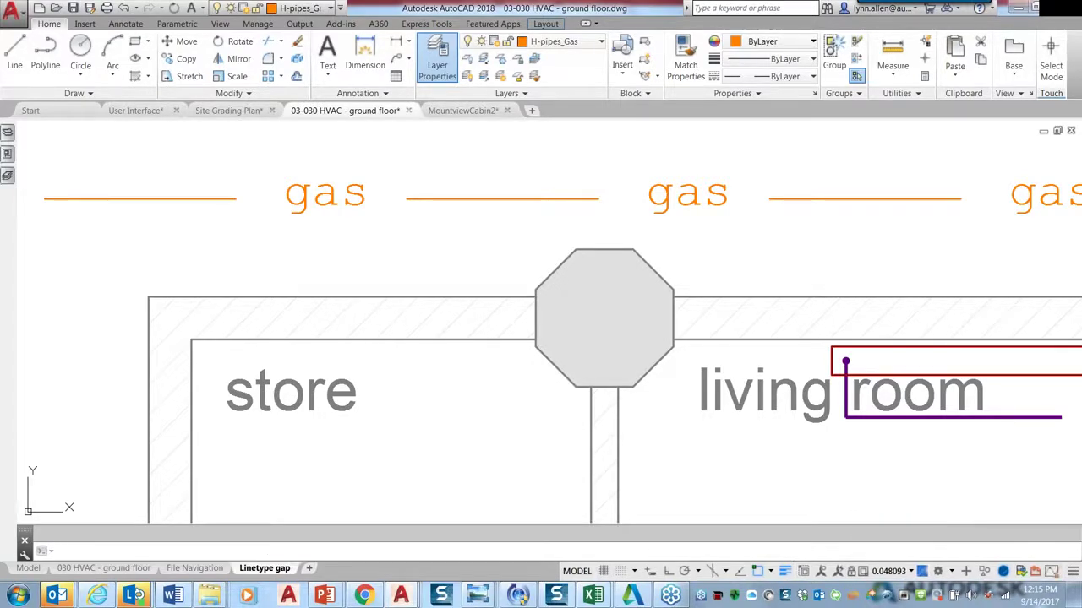
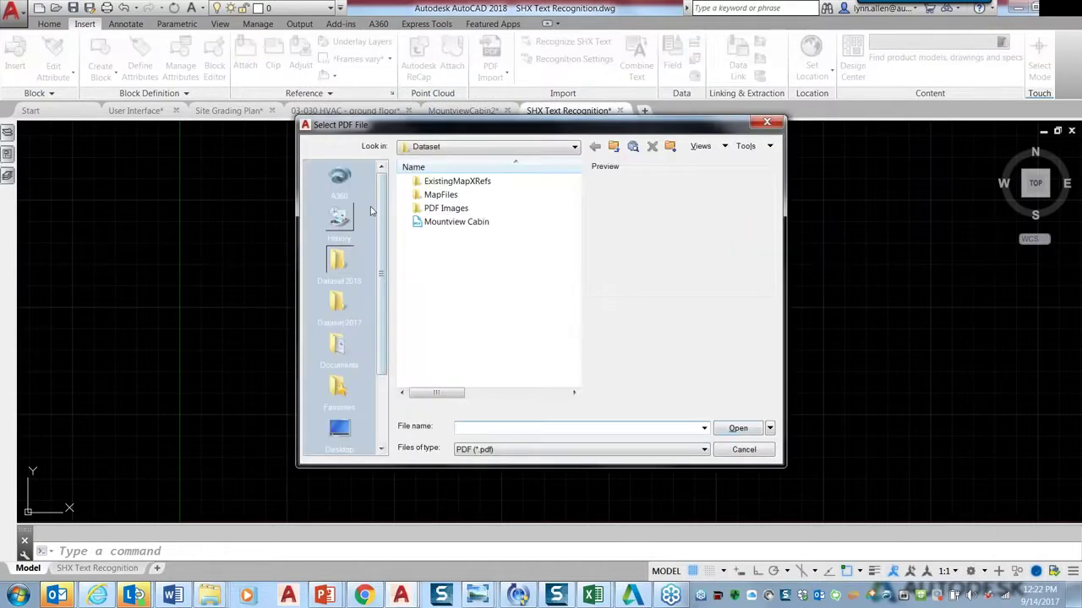
Import page 2 of Mountview Cabin.pdf from the Dataset folder with the existing import options
{"action": "left_click", "coordinate": [460, 223]}
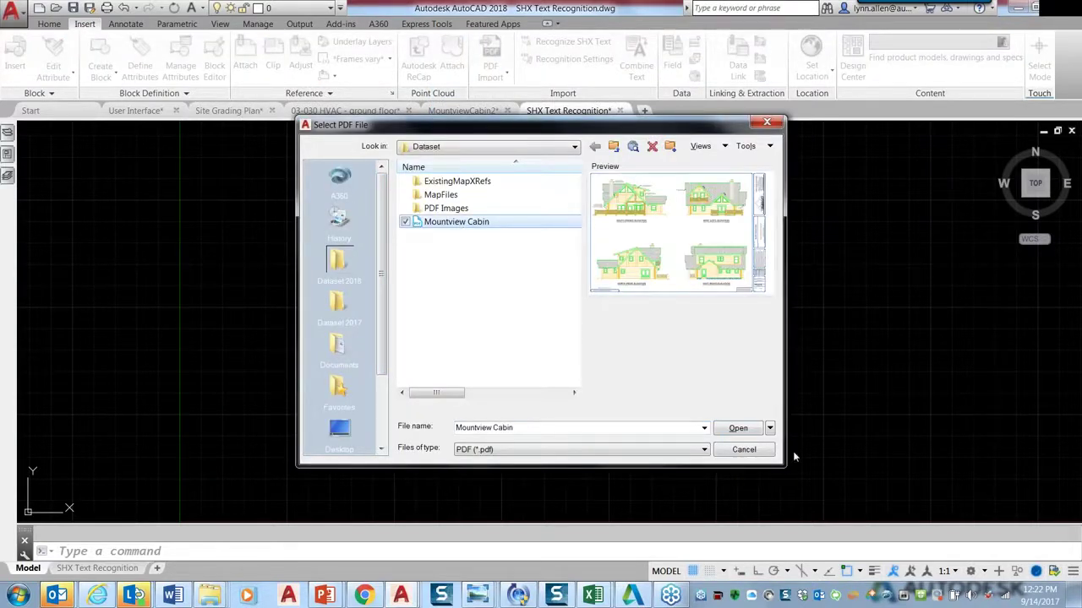
{"action": "left_click", "coordinate": [739, 428]}
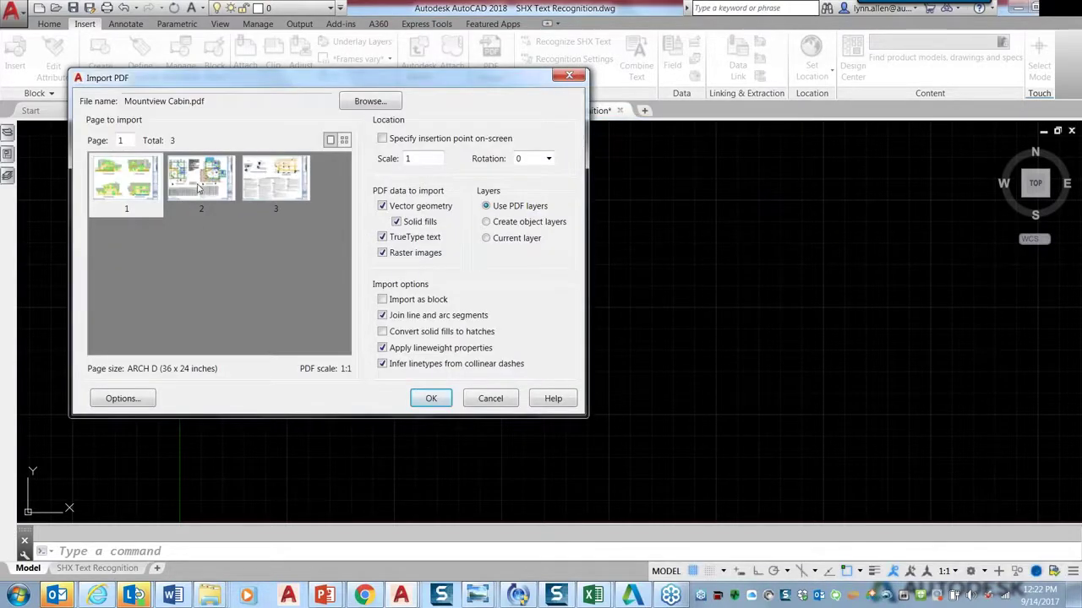
{"action": "left_click", "coordinate": [199, 188]}
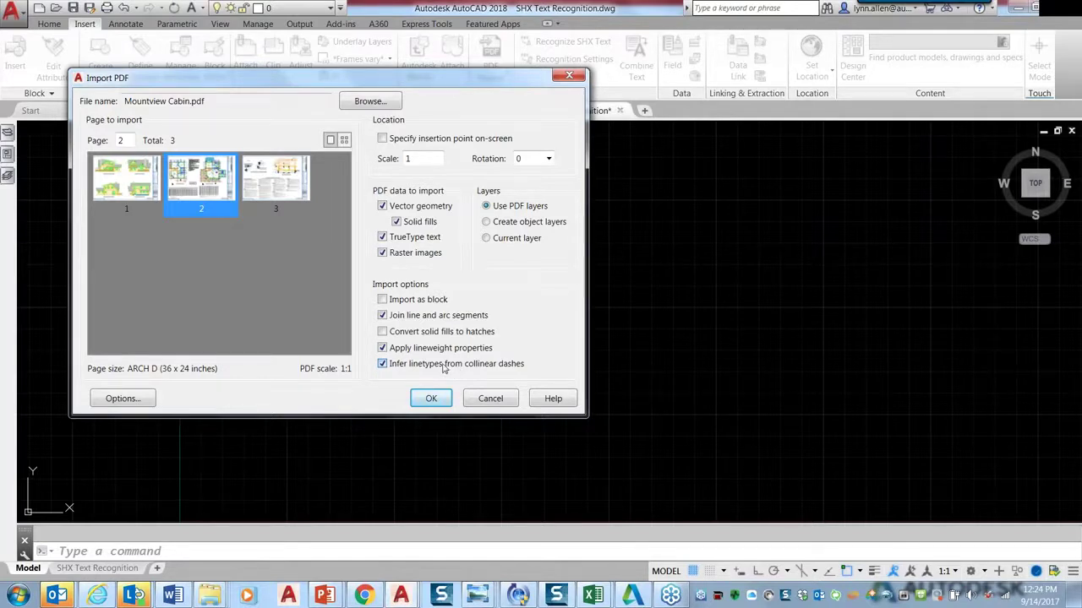
{"action": "left_click", "coordinate": [430, 402]}
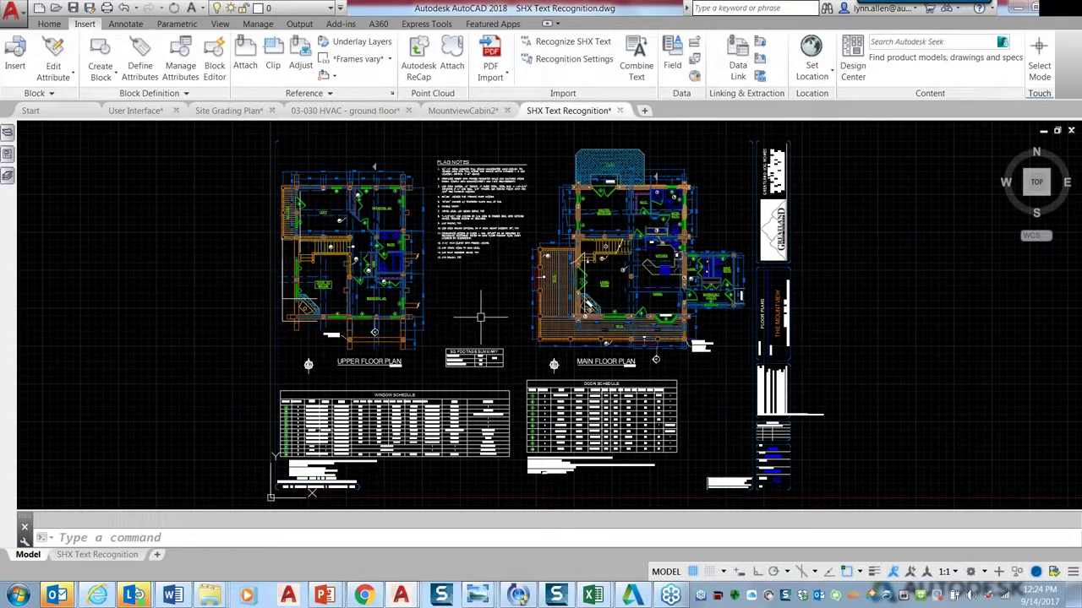
Examine the imported square footage summary, the window and door schedules, and the upper and main floor plans
{"action": "scroll", "coordinate": [480, 317], "scroll_direction": "up", "scroll_amount": 5}
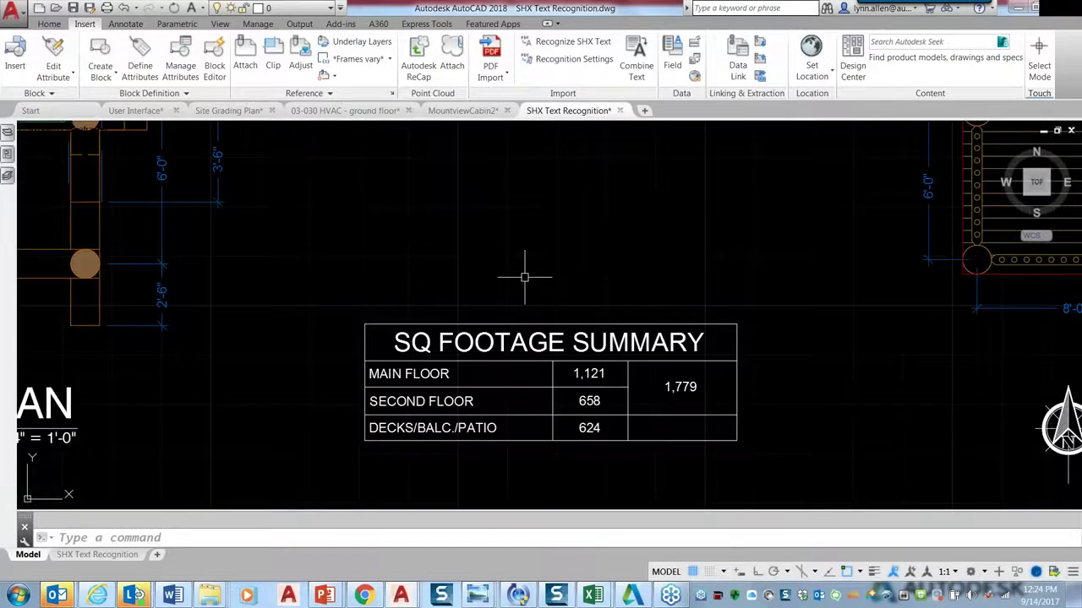
{"action": "middle_click_drag", "start_coordinate": [525, 277], "coordinate": [571, 221]}
{"action": "mouse_move", "coordinate": [505, 291]}
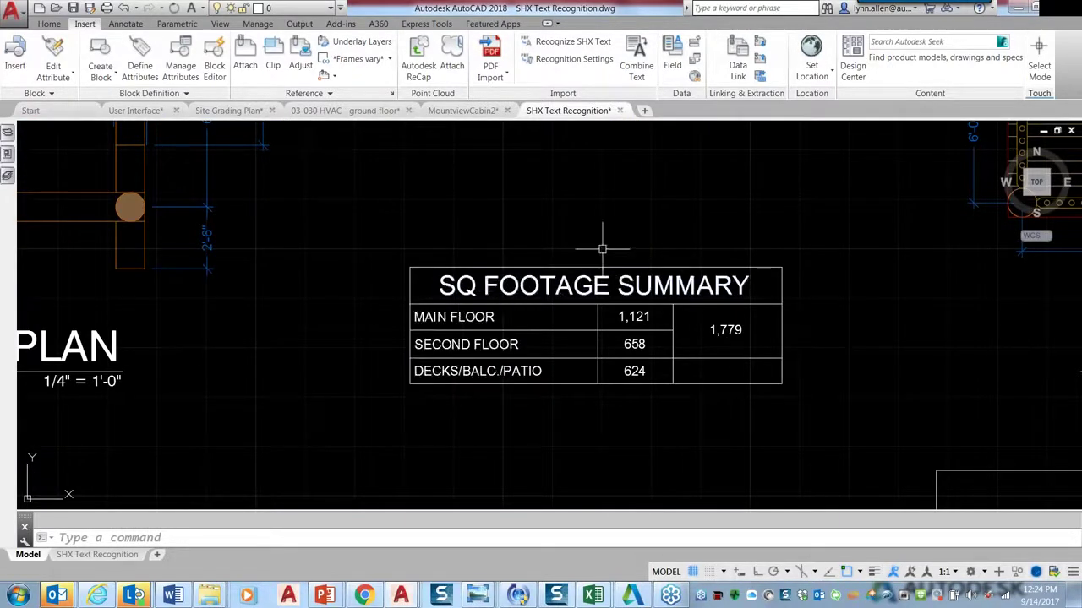
{"action": "scroll", "coordinate": [601, 249], "scroll_direction": "down", "scroll_amount": 2}
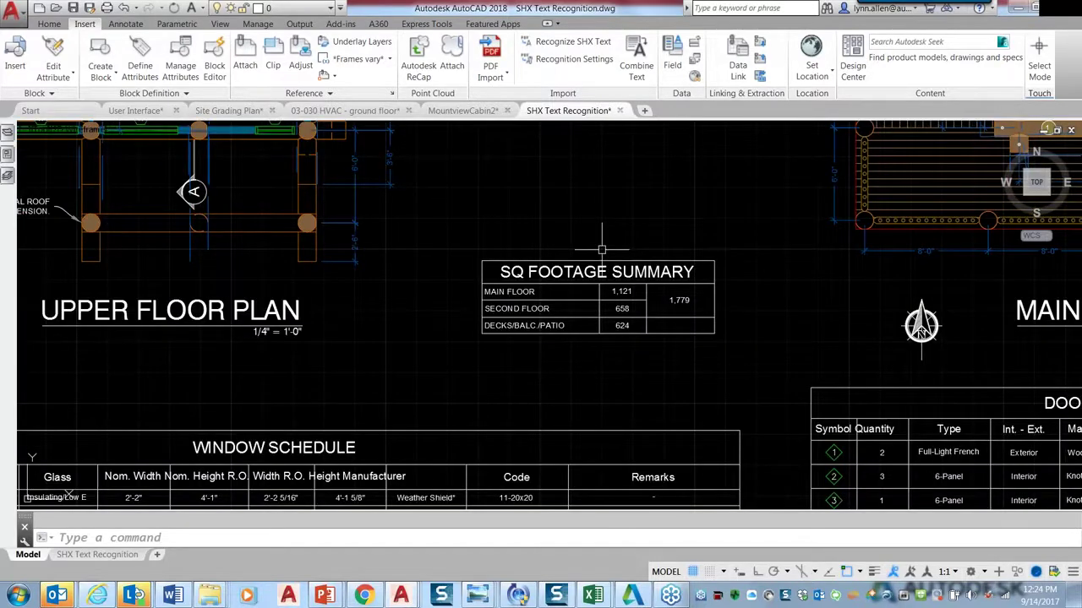
{"action": "scroll", "coordinate": [602, 249], "scroll_direction": "down", "scroll_amount": 2}
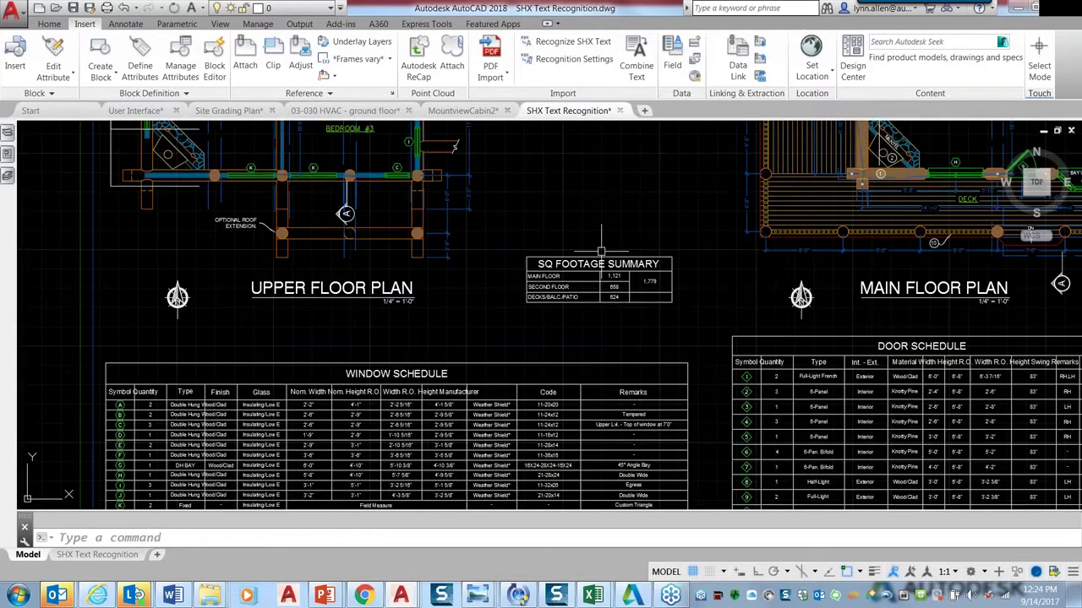
{"action": "middle_click_drag", "start_coordinate": [601, 314], "coordinate": [91, 342]}
{"action": "scroll", "coordinate": [449, 267], "scroll_direction": "up", "scroll_amount": 4}
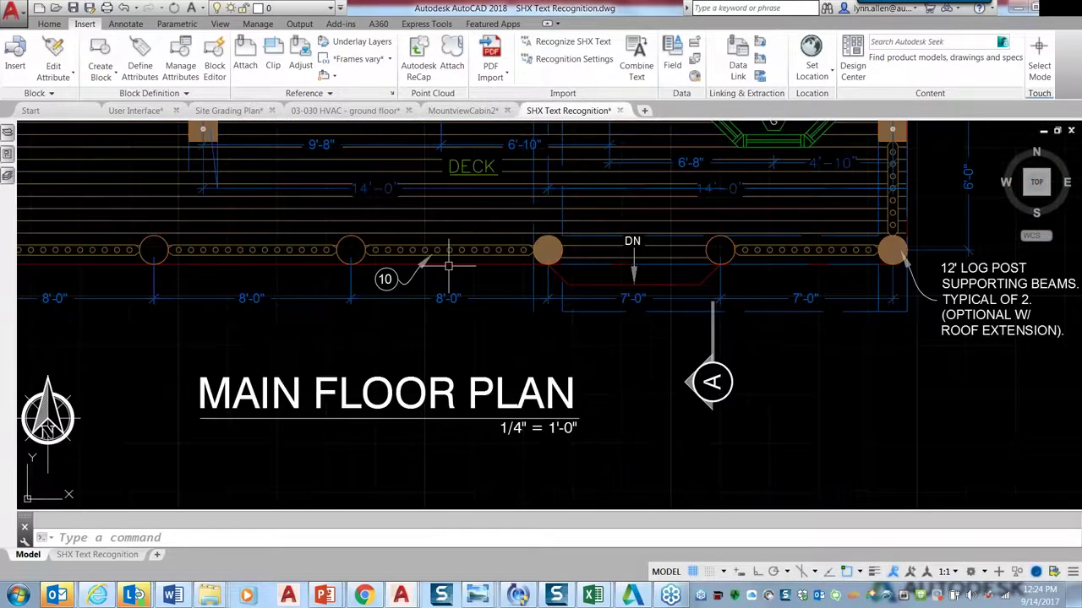
{"action": "scroll", "coordinate": [449, 266], "scroll_direction": "down", "scroll_amount": 6}
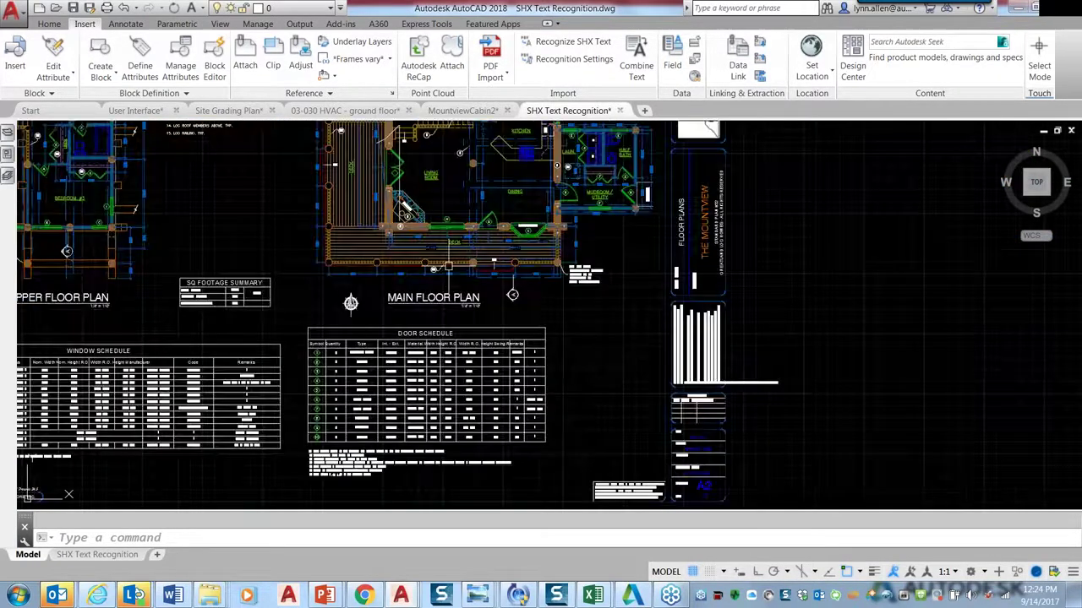
{"action": "middle_click_drag", "start_coordinate": [489, 246], "coordinate": [562, 369]}
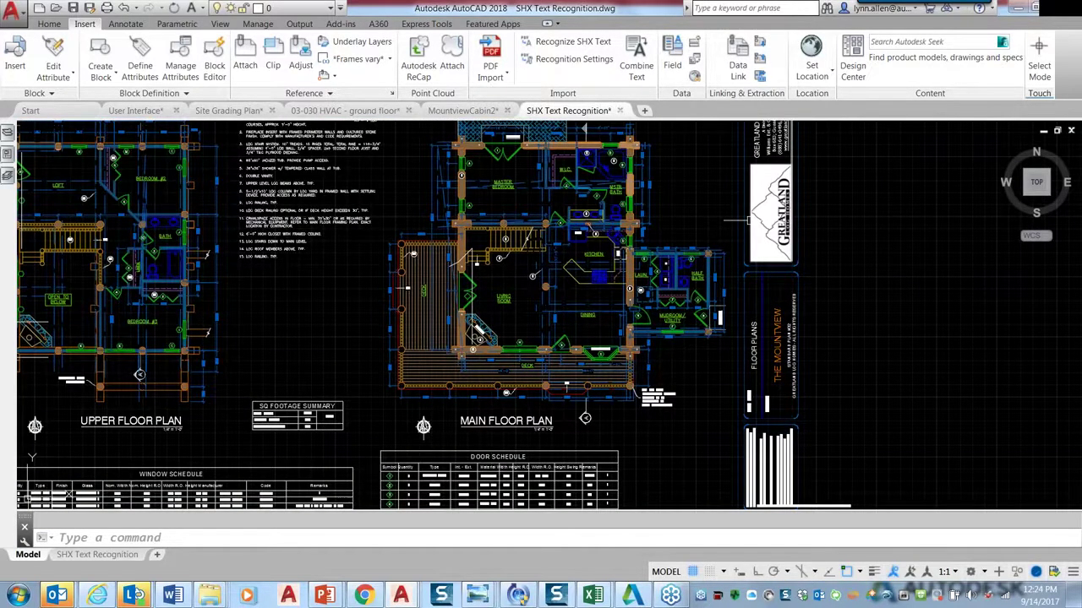
{"action": "middle_click_drag", "start_coordinate": [264, 319], "coordinate": [311, 356]}
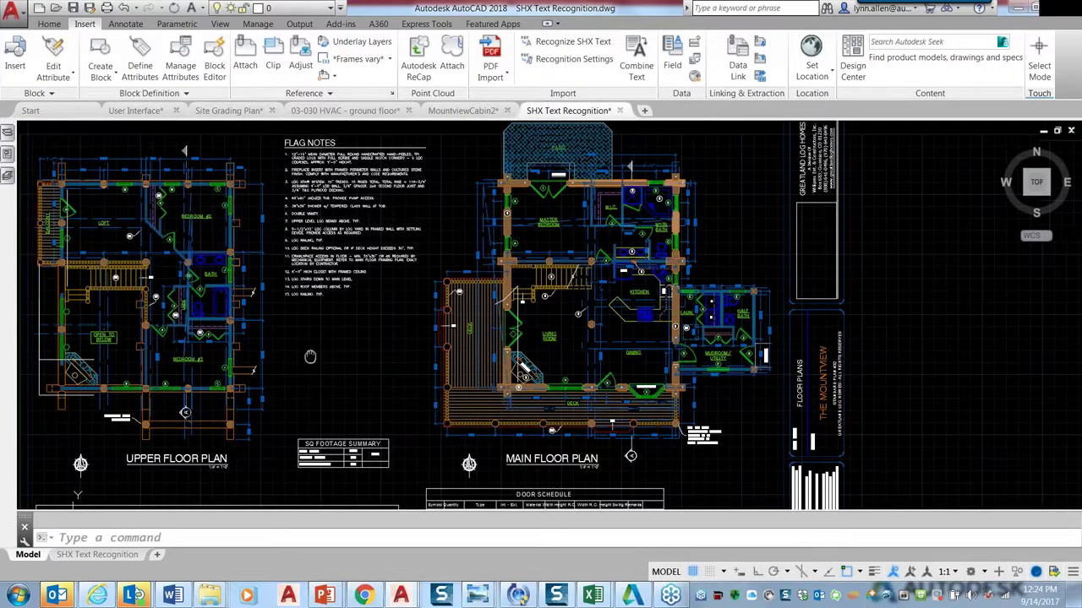
Examine the FLAG NOTES heading and the numbered notes beneath it, comparing the heading's text object with the notes' lettering
{"action": "scroll", "coordinate": [374, 431], "scroll_direction": "up", "scroll_amount": 3}
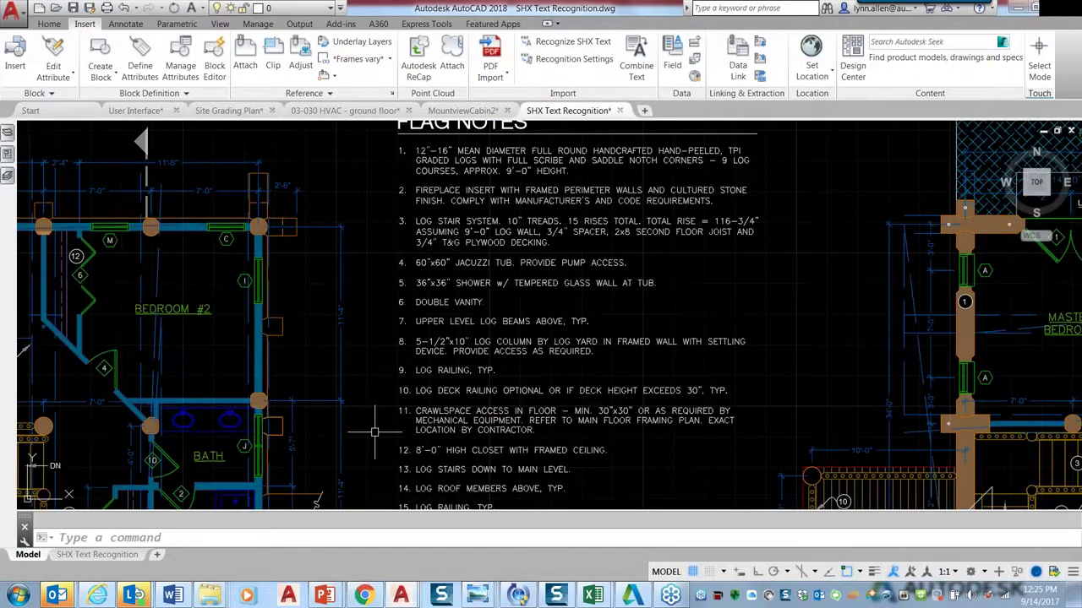
{"action": "middle_click_drag", "start_coordinate": [374, 432], "coordinate": [374, 464]}
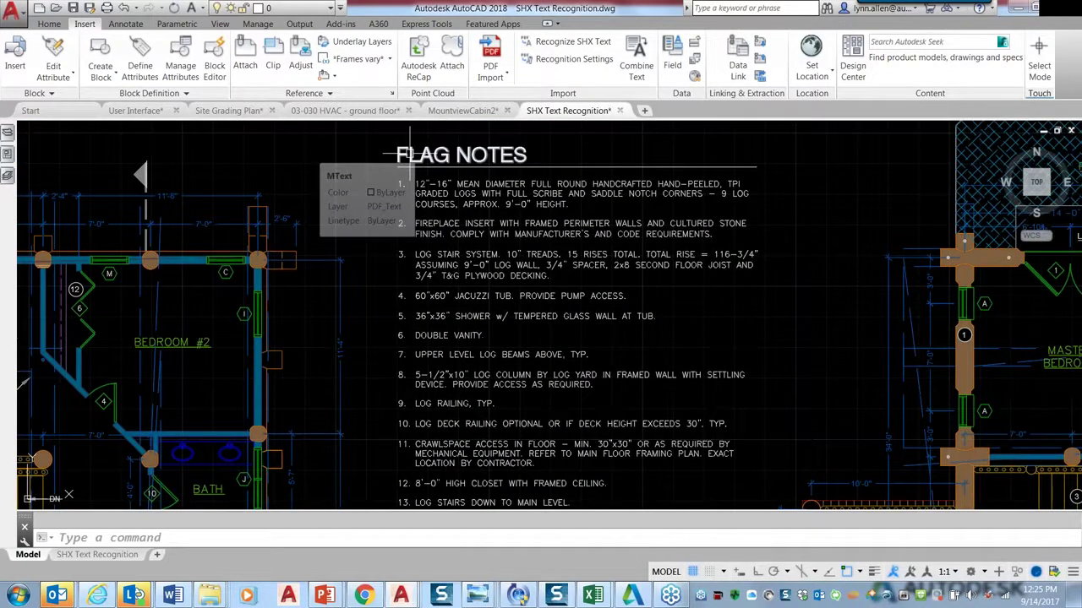
{"action": "scroll", "coordinate": [409, 155], "scroll_direction": "up", "scroll_amount": 3}
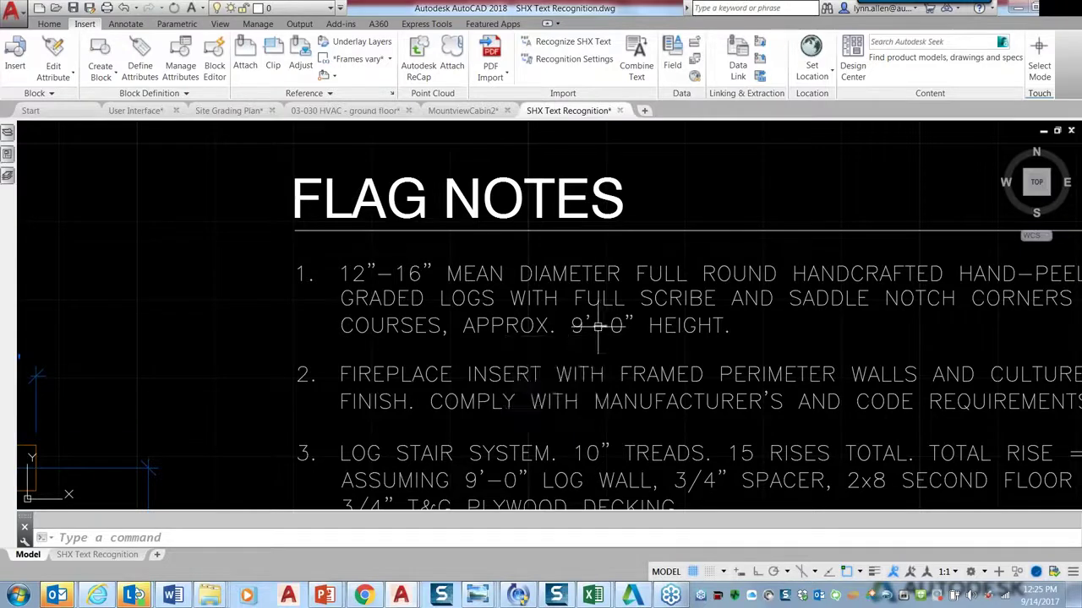
{"action": "scroll", "coordinate": [597, 325], "scroll_direction": "down", "scroll_amount": 2}
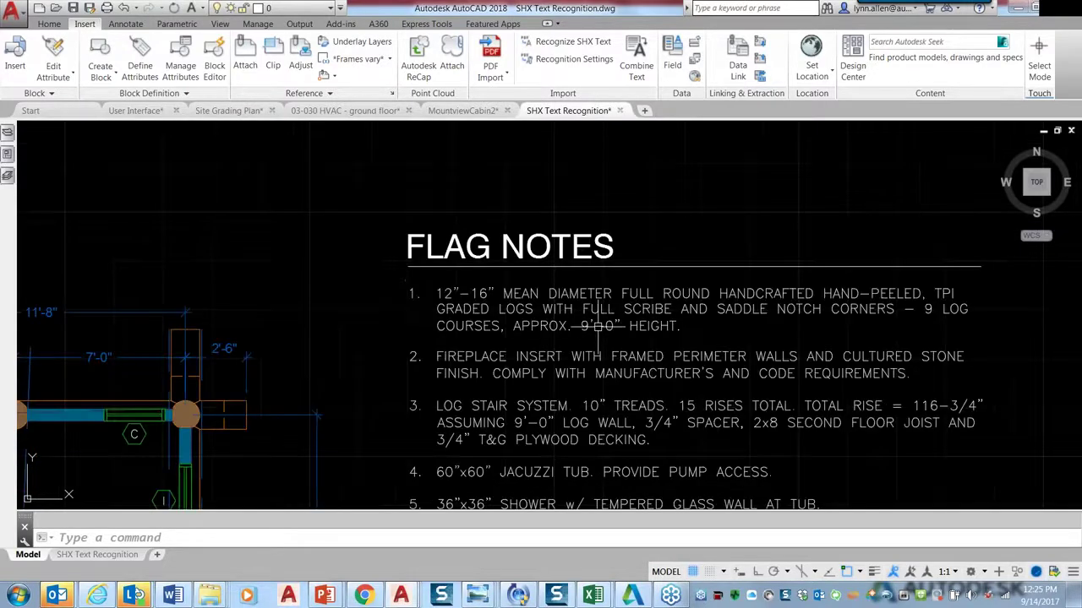
{"action": "scroll", "coordinate": [597, 326], "scroll_direction": "down", "scroll_amount": 2}
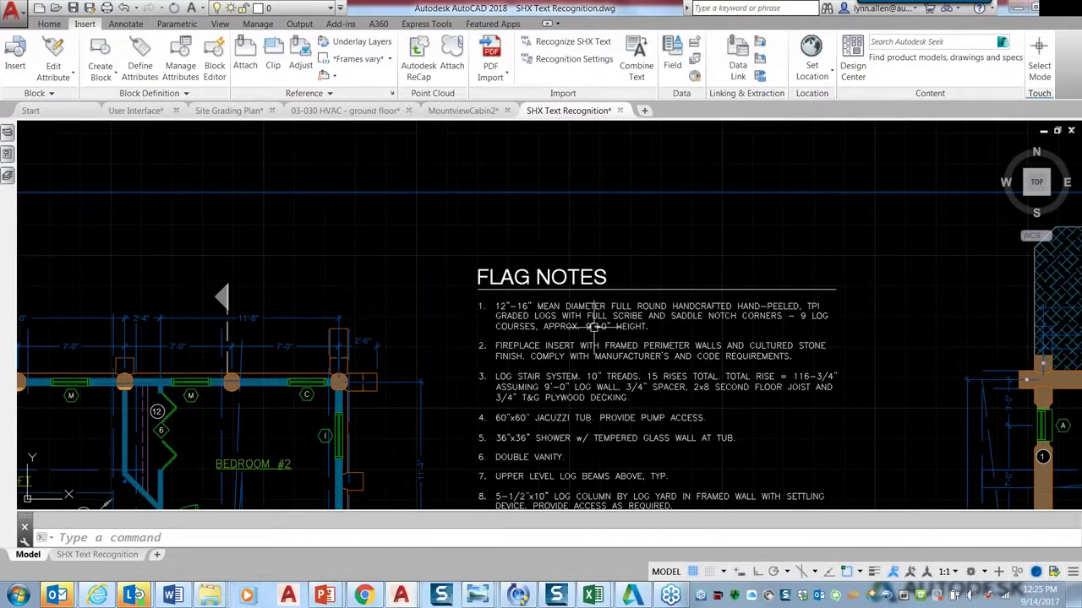
{"action": "middle_click_drag", "start_coordinate": [597, 325], "coordinate": [578, 310]}
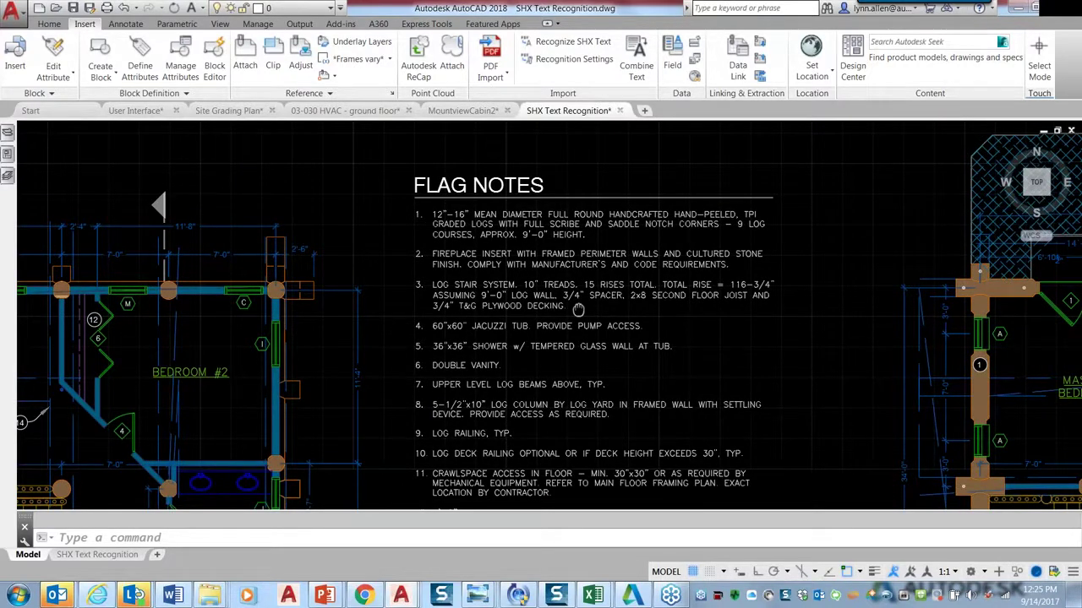
{"action": "scroll", "coordinate": [578, 309], "scroll_direction": "down", "scroll_amount": 2}
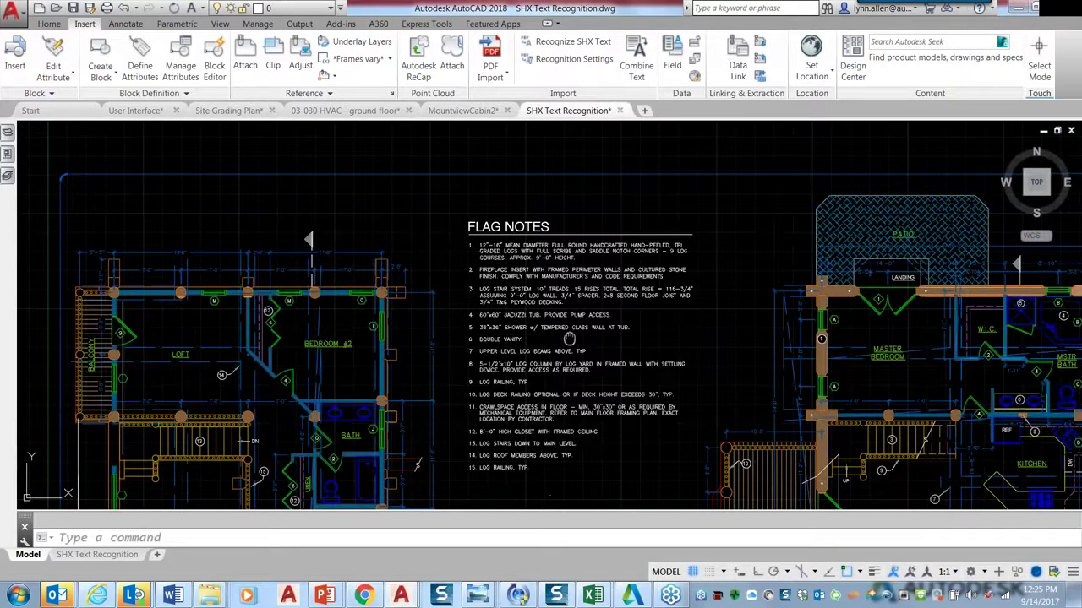
{"action": "middle_click_drag", "start_coordinate": [570, 338], "coordinate": [545, 261]}
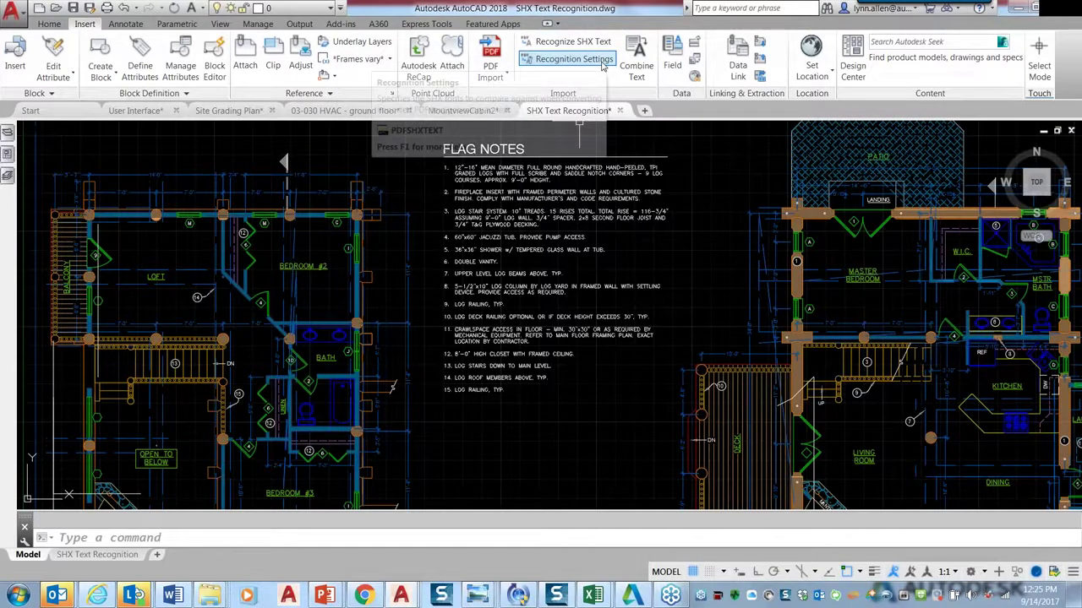
Open the PDF Text Recognition Settings and check which SHX font files can be added, without adding one
{"action": "left_click", "coordinate": [601, 66]}
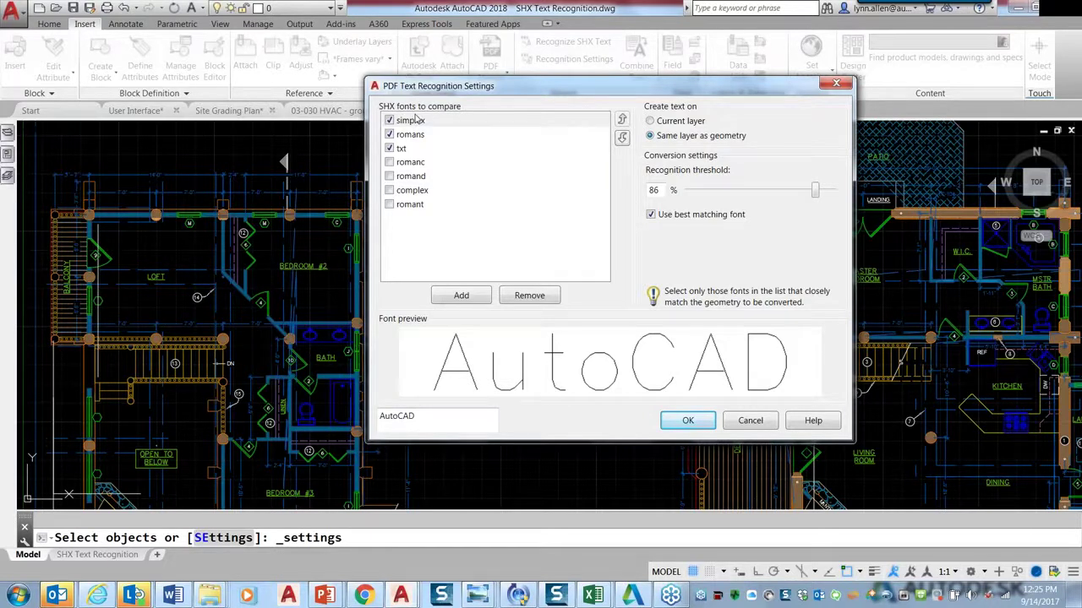
{"action": "mouse_move", "coordinate": [420, 120]}
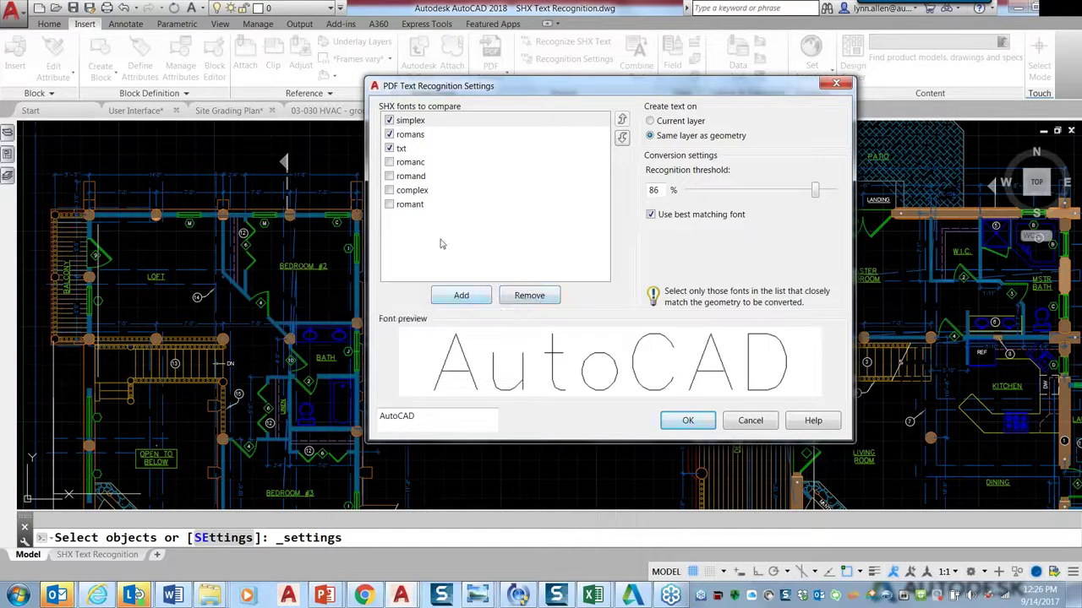
{"action": "left_click", "coordinate": [460, 295]}
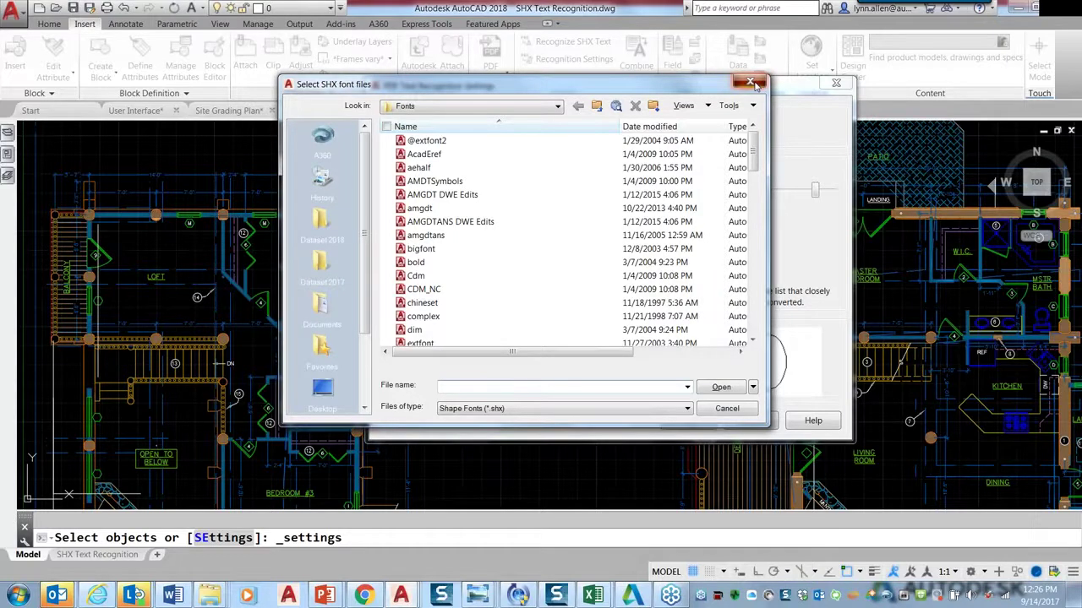
{"action": "left_click", "coordinate": [751, 82]}
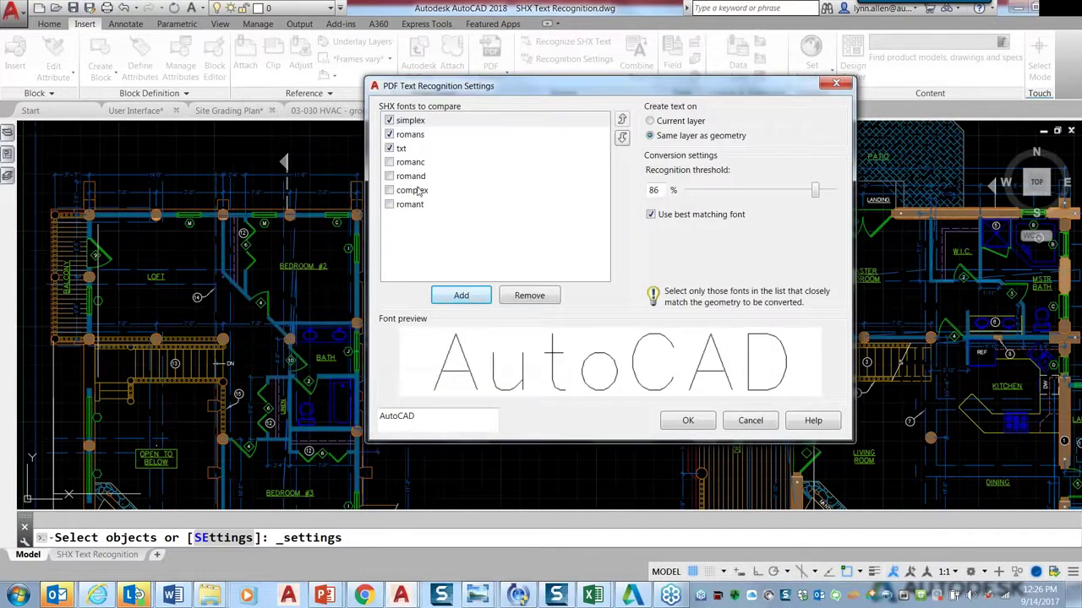
Preview the romanc and complex fonts with the sample text AutoCAD
{"action": "left_click", "coordinate": [411, 163]}
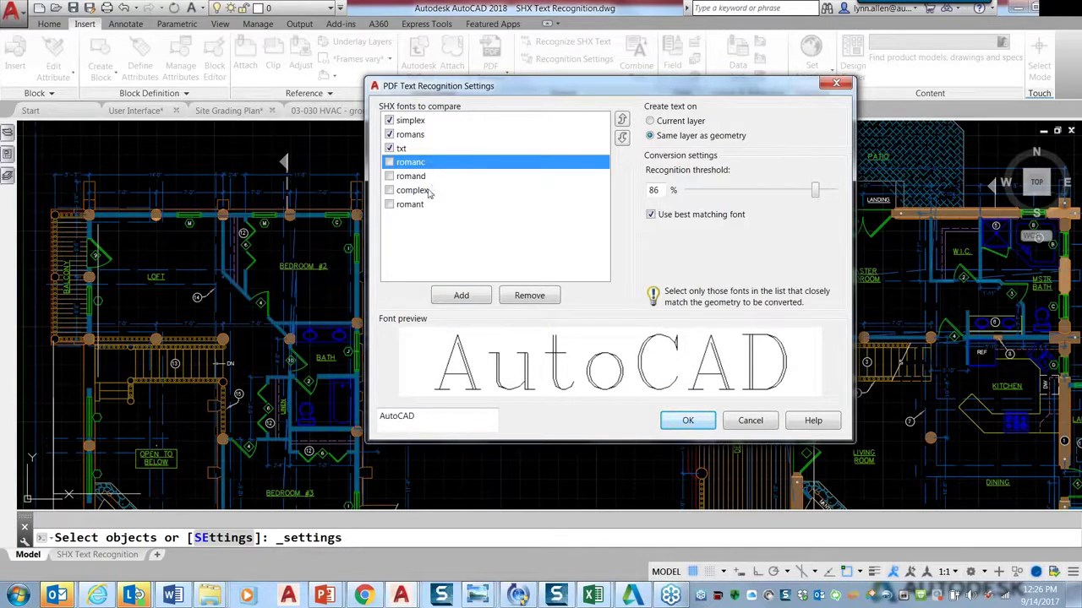
{"action": "left_click", "coordinate": [428, 192]}
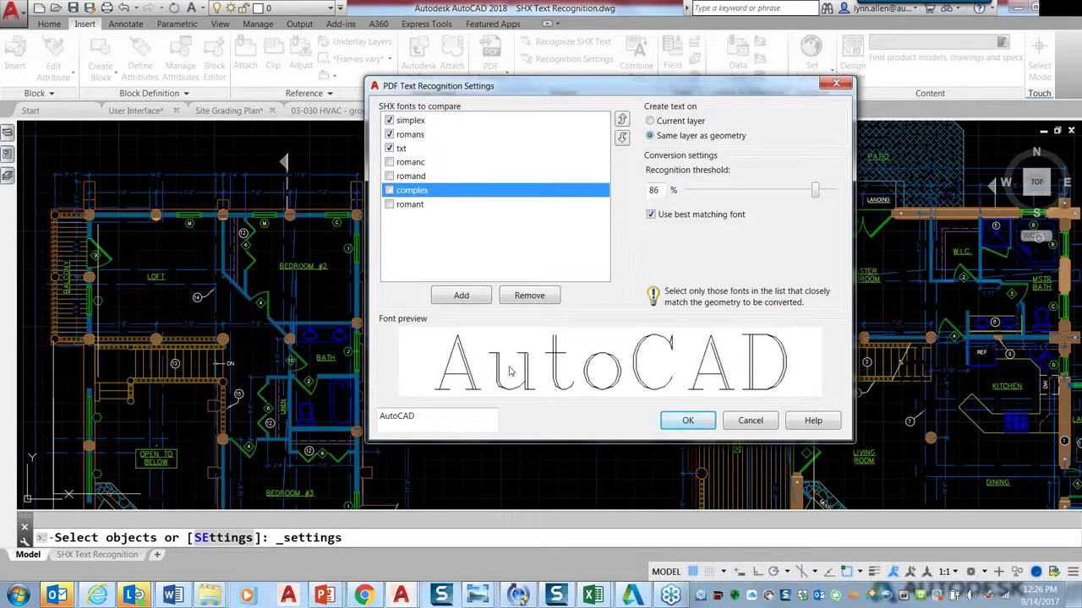
{"action": "left_click", "coordinate": [449, 425]}
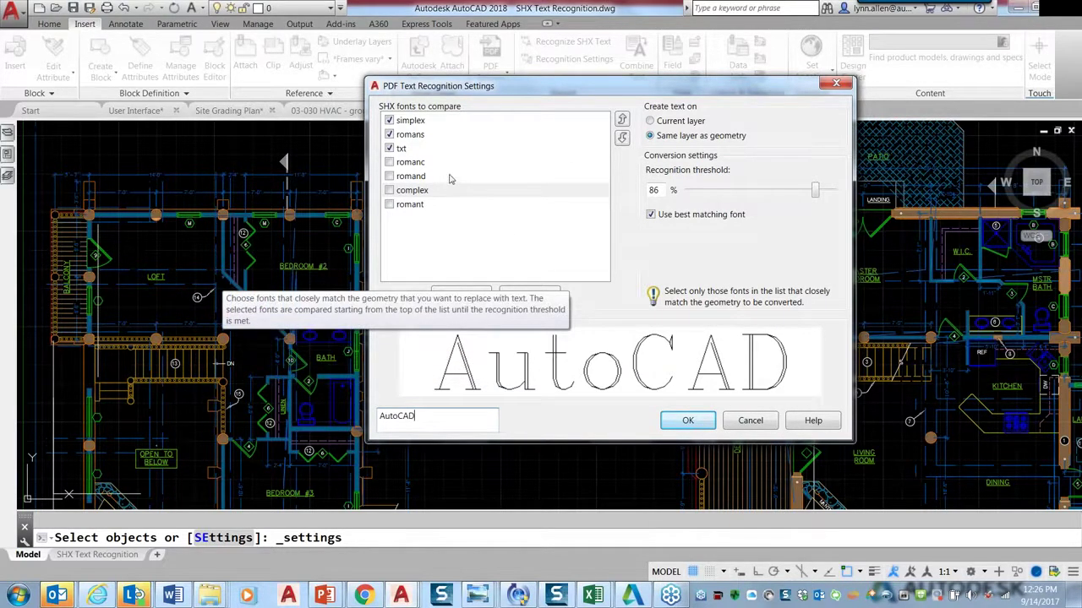
Move the txt font to the top of the SHX fonts to compare
{"action": "left_click", "coordinate": [447, 149]}
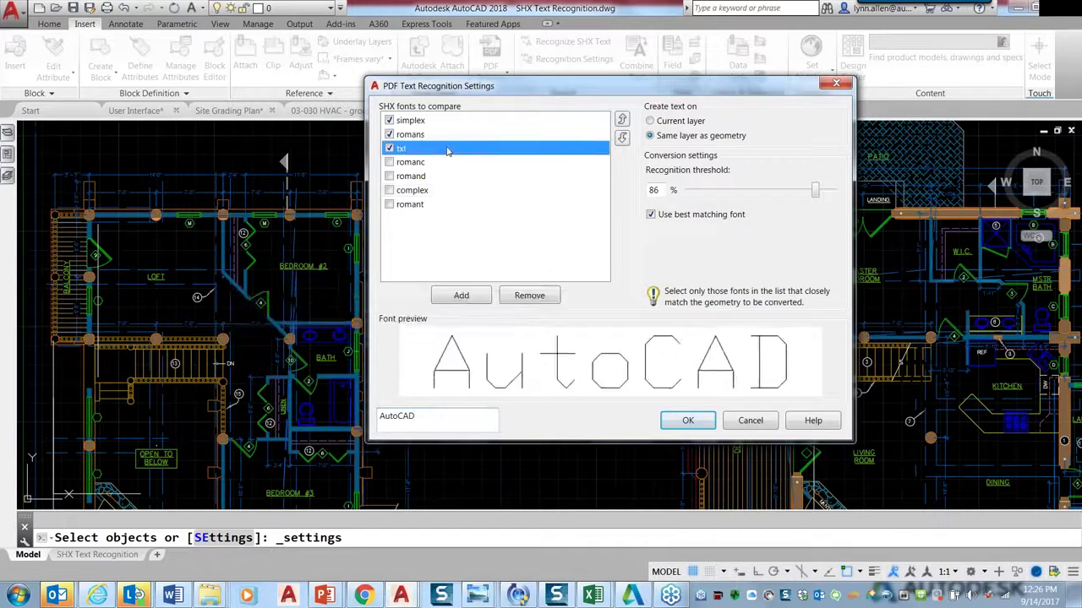
{"action": "left_click", "coordinate": [622, 120]}
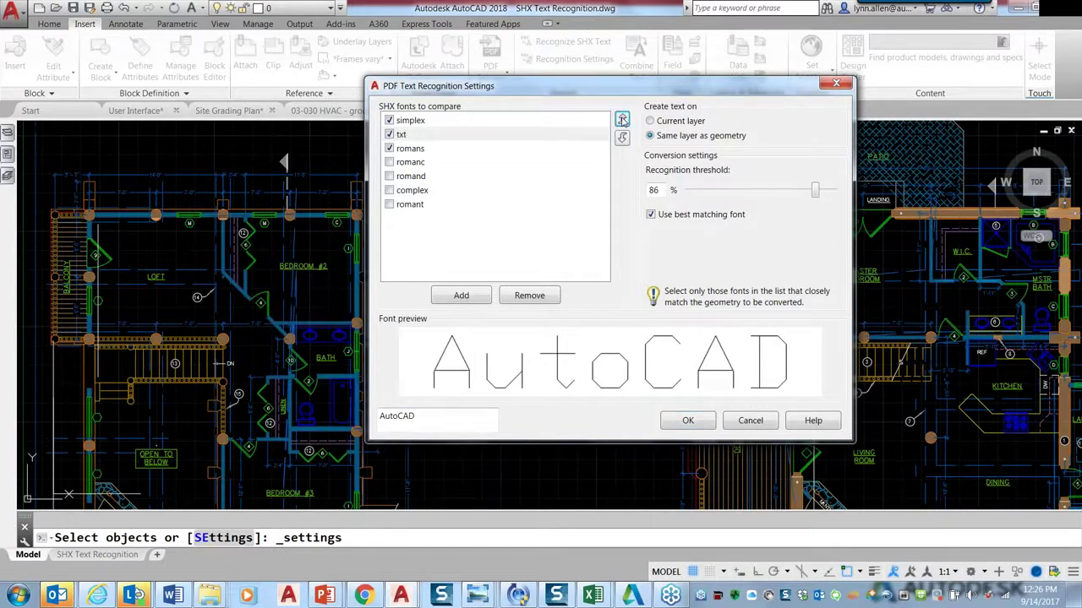
{"action": "left_click", "coordinate": [622, 120]}
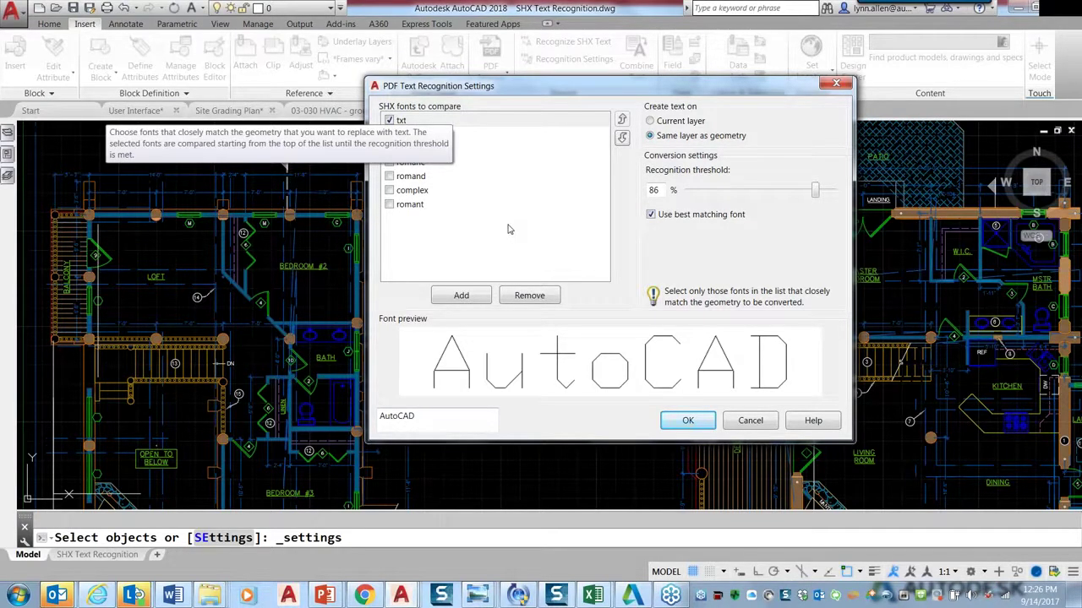
Try out the Use best matching font and Create text on options, and discard the changes to the recognition settings
{"action": "left_click", "coordinate": [651, 216]}
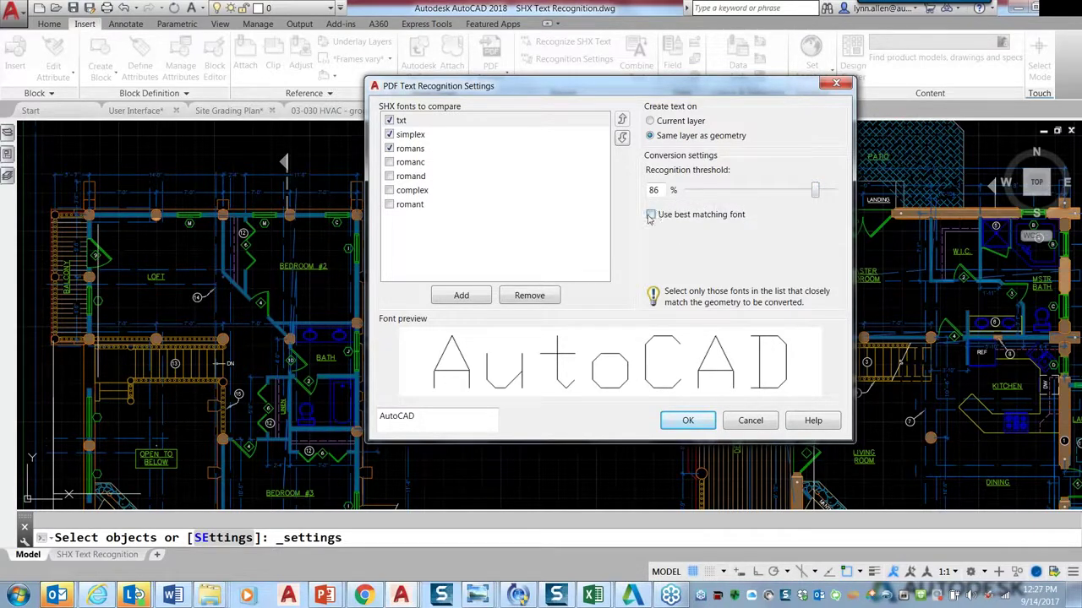
{"action": "left_click", "coordinate": [649, 215]}
{"action": "mouse_move", "coordinate": [814, 191]}
{"action": "left_mouse_down"}
{"action": "mouse_move", "coordinate": [833, 196]}
{"action": "mouse_move", "coordinate": [817, 194]}
{"action": "left_mouse_up"}
{"action": "left_click", "coordinate": [654, 121]}
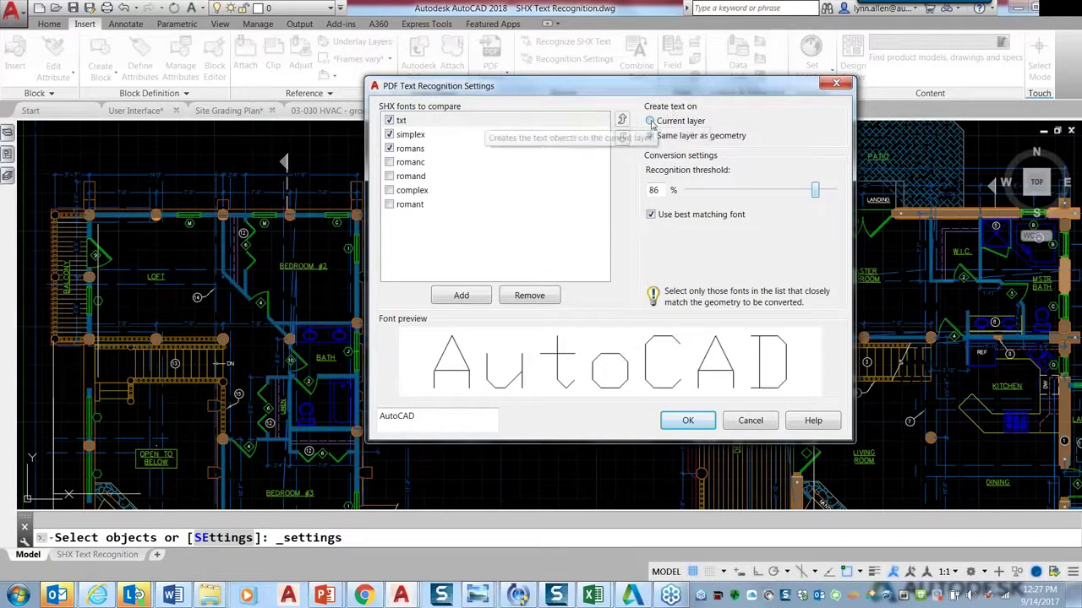
{"action": "left_click", "coordinate": [651, 137]}
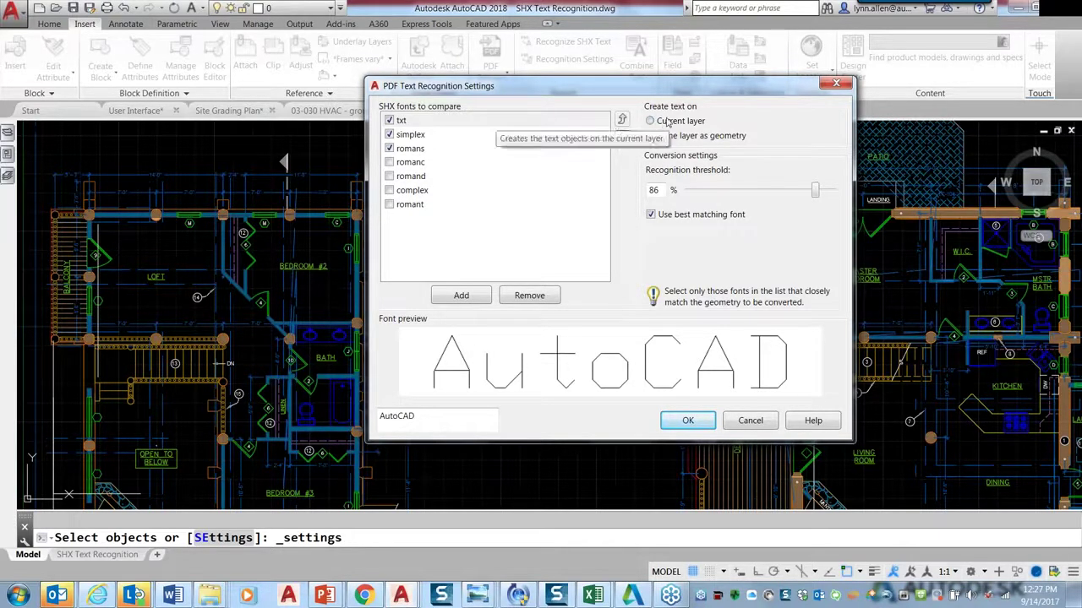
{"action": "left_click", "coordinate": [747, 427]}
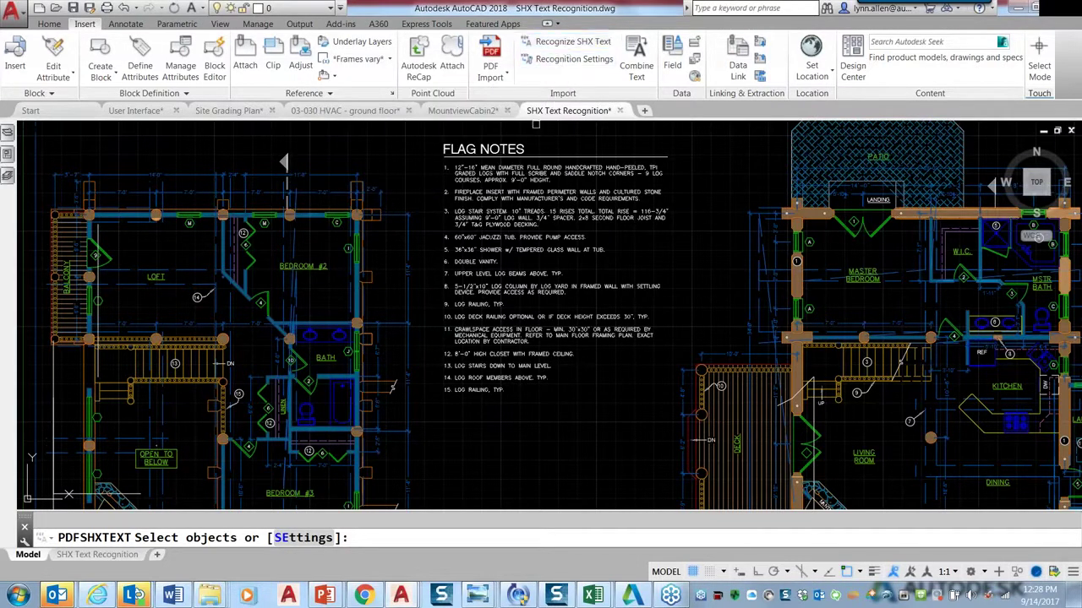
Convert all of the geometry under the FLAG NOTES heading to text with Recognize SHX Text
{"action": "left_click", "coordinate": [431, 164]}
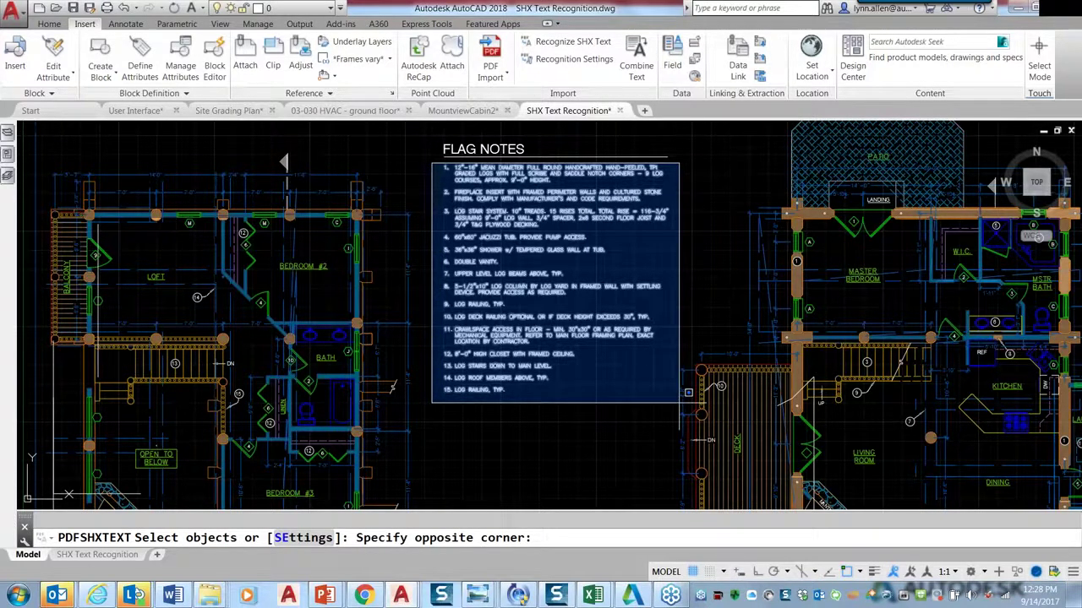
{"action": "left_click", "coordinate": [678, 402]}
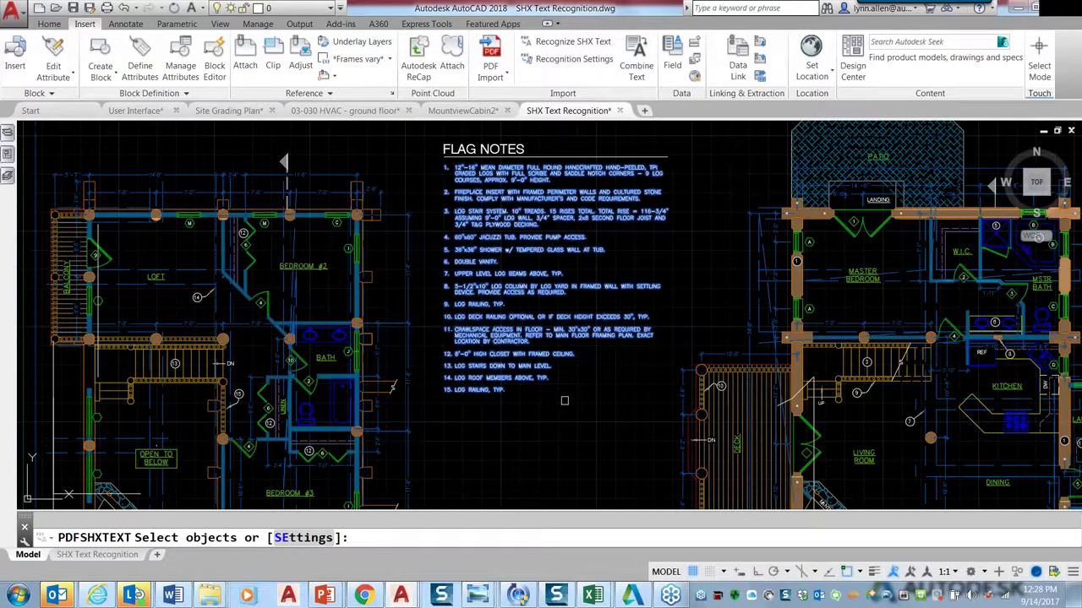
{"action": "key", "text": "Return"}
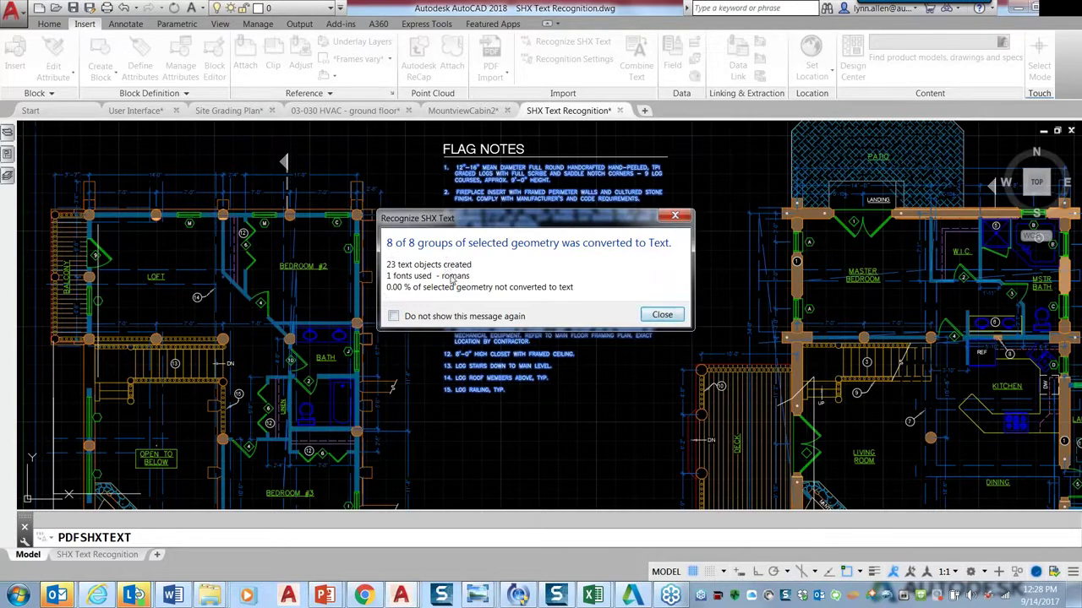
{"action": "left_click", "coordinate": [659, 316]}
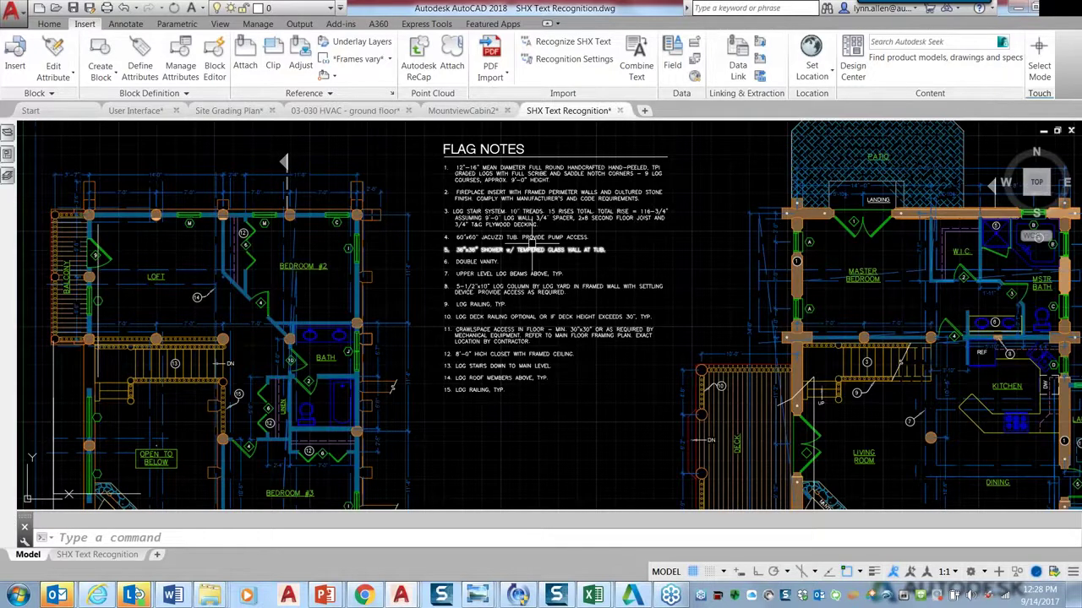
Open note 4 about the Jacuzzi tub for text editing to inspect it, and leave it without changes
{"action": "scroll", "coordinate": [532, 245], "scroll_direction": "up", "scroll_amount": 2}
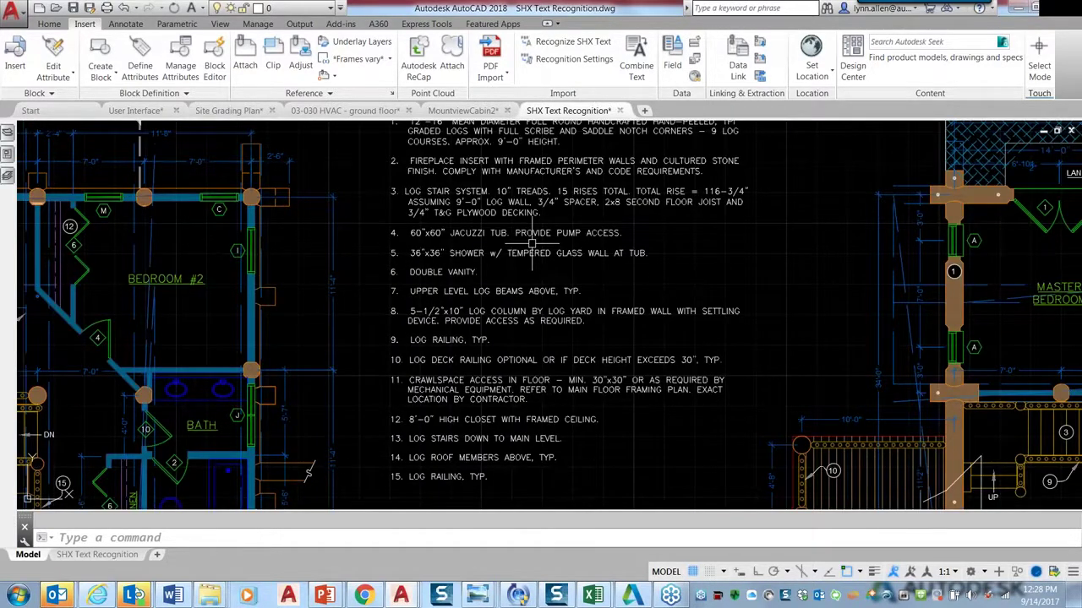
{"action": "scroll", "coordinate": [533, 245], "scroll_direction": "up", "scroll_amount": 2}
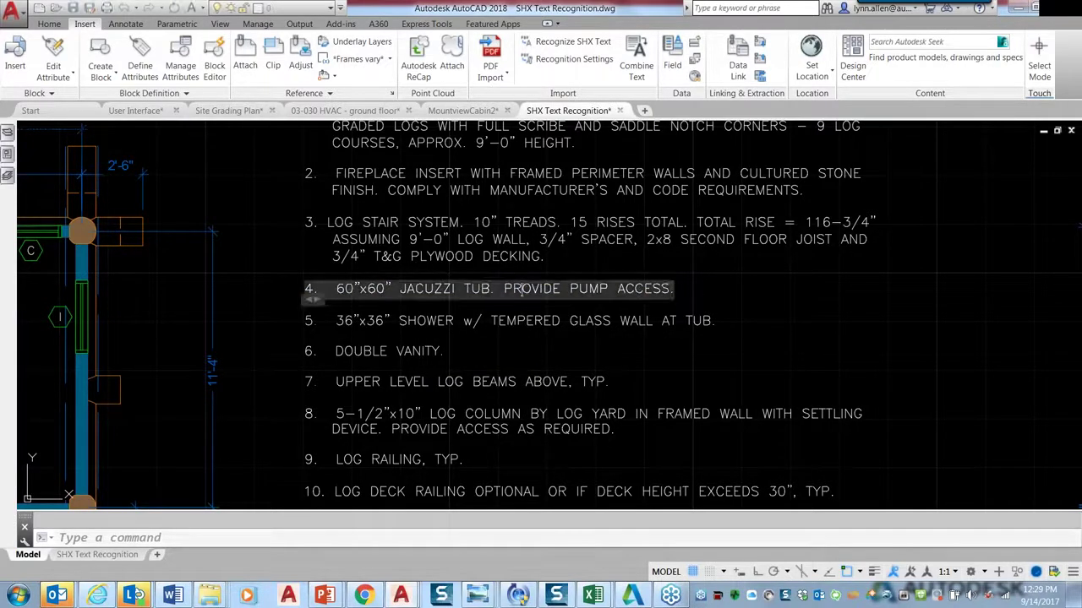
{"action": "double_click", "coordinate": [523, 288]}
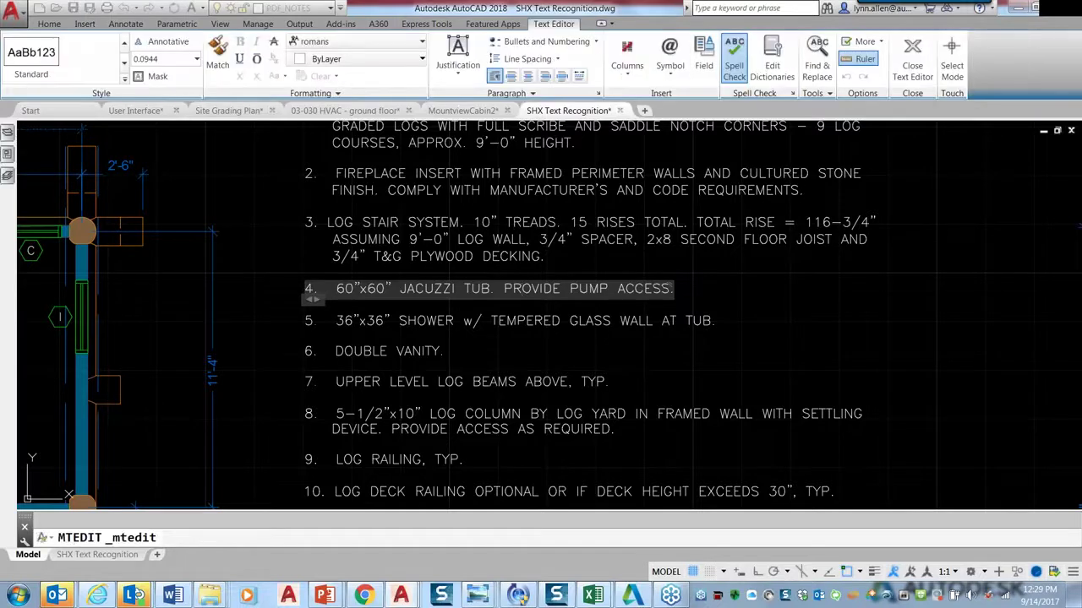
{"action": "key", "text": "Escape"}
{"action": "left_click", "coordinate": [545, 276]}
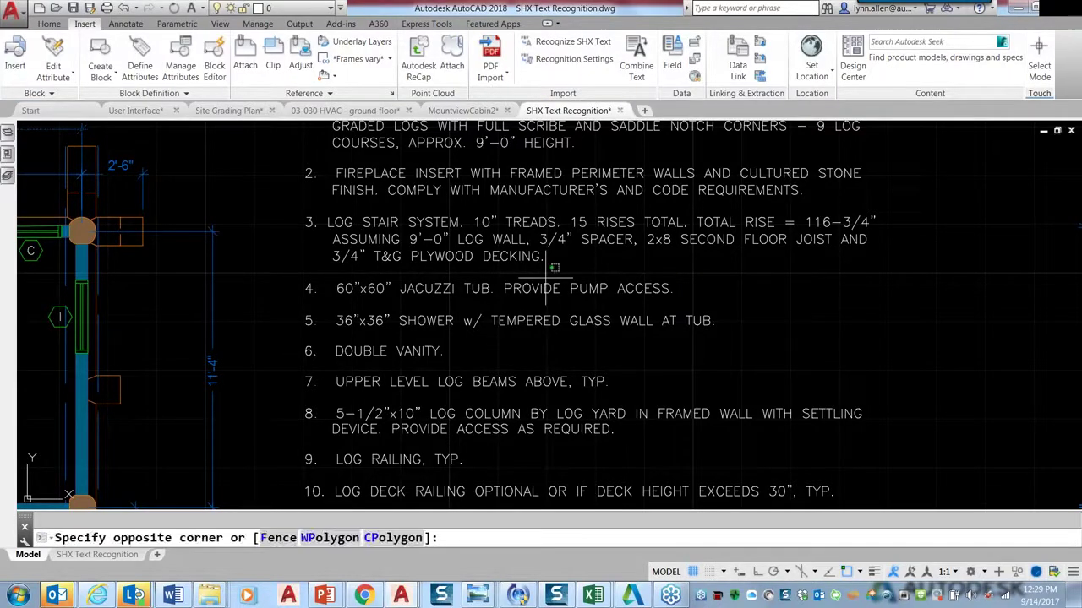
{"action": "scroll", "coordinate": [545, 276], "scroll_direction": "down", "scroll_amount": 2}
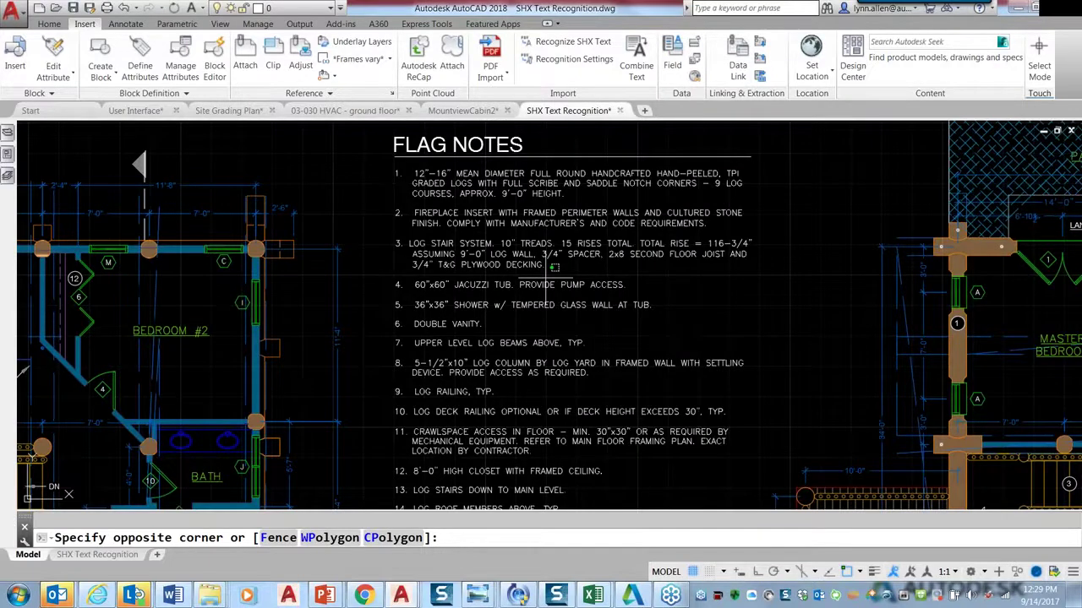
{"action": "key", "text": "Escape"}
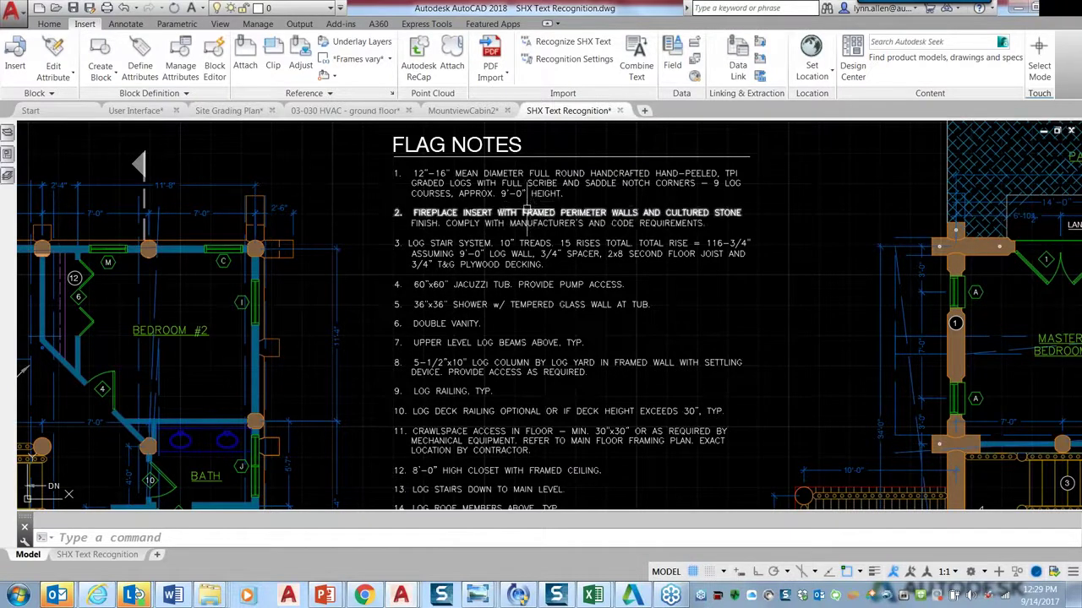
Combine all the flag notes into a single mtext object, sorted top-down with word-wrapped text
{"action": "mouse_move", "coordinate": [528, 212]}
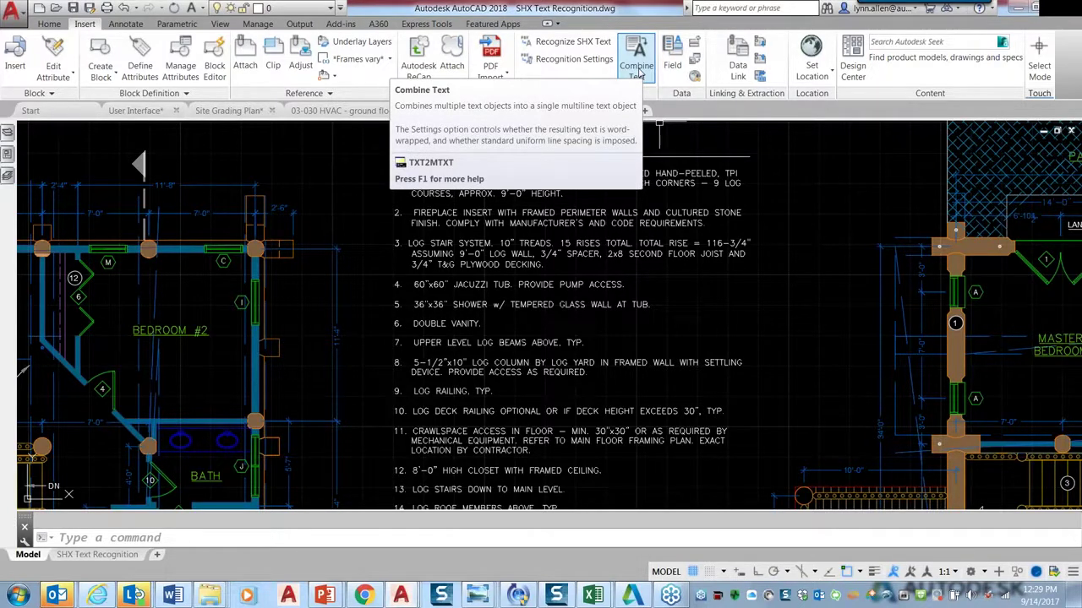
{"action": "left_click", "coordinate": [638, 71]}
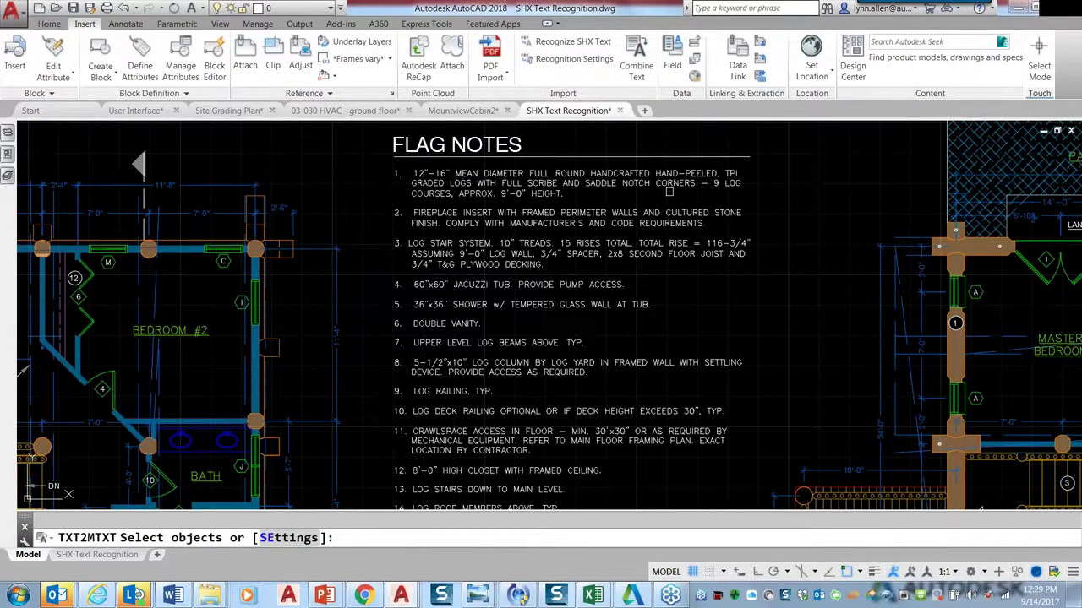
{"action": "scroll", "coordinate": [667, 192], "scroll_direction": "down", "scroll_amount": 2}
{"action": "left_click", "coordinate": [478, 175]}
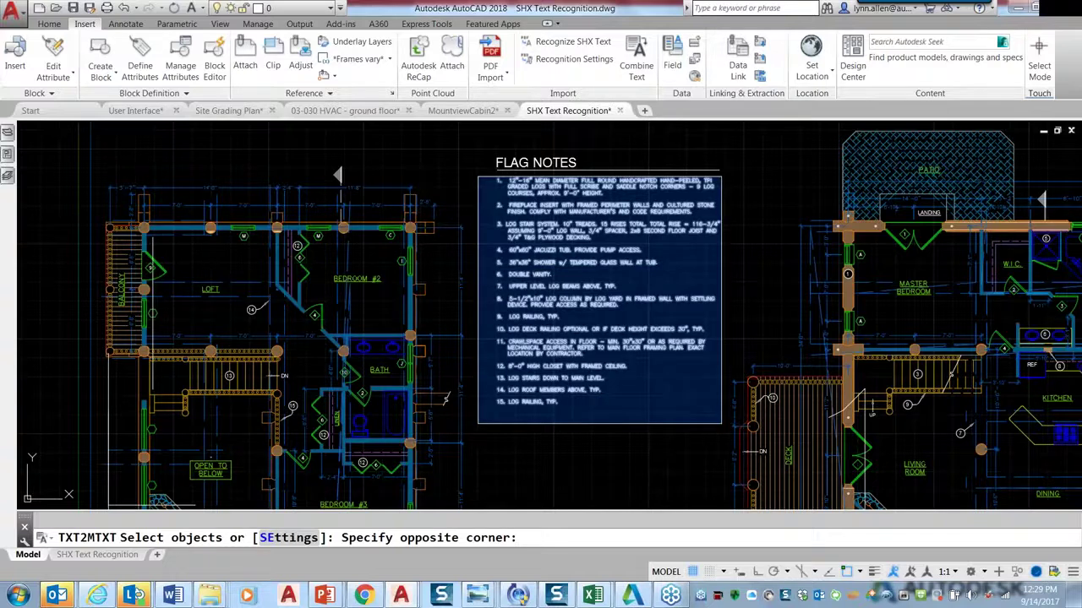
{"action": "left_click", "coordinate": [721, 423]}
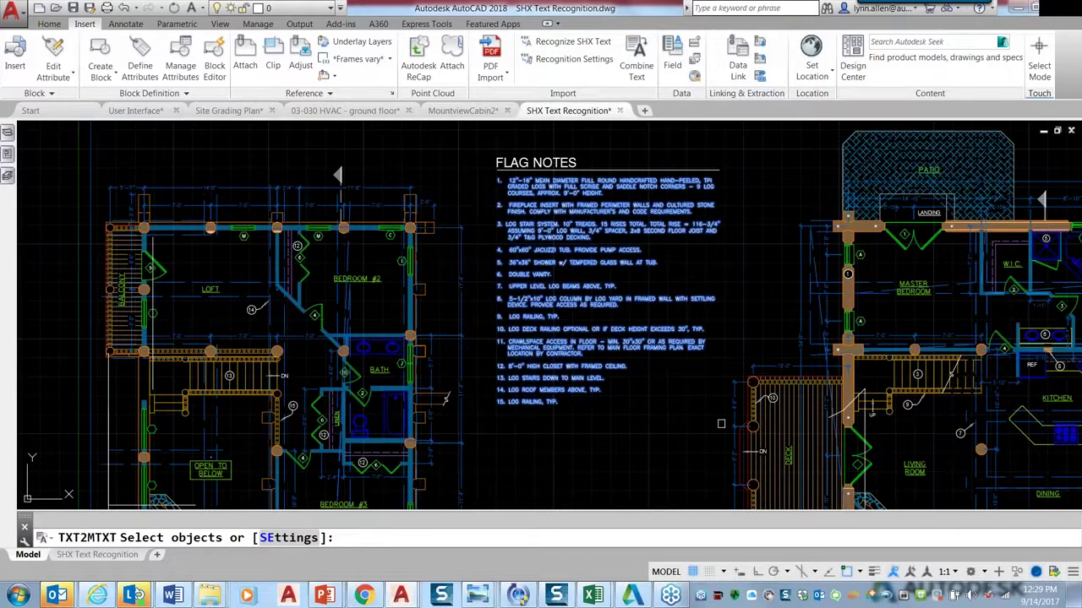
{"action": "type", "text": "se"}
{"action": "key", "text": "Return"}
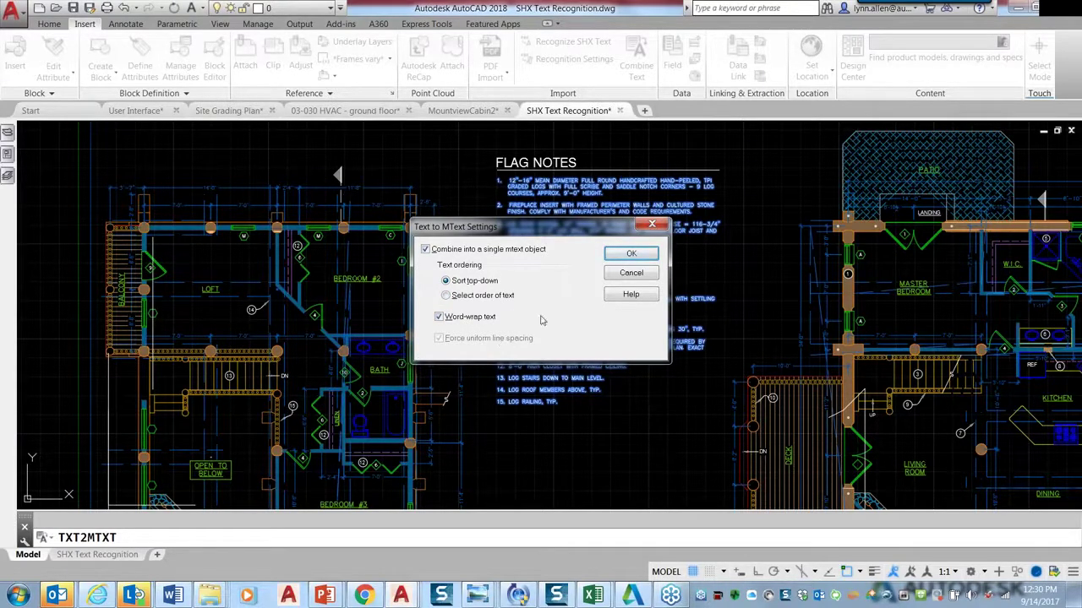
{"action": "left_click", "coordinate": [633, 256]}
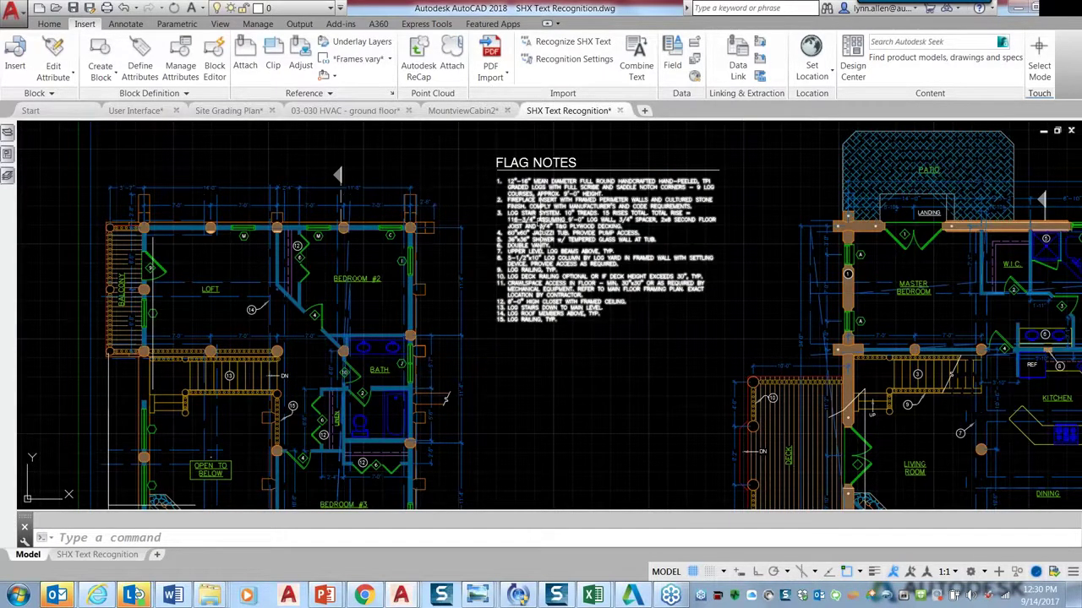
Add the numbered items "new line" and "another line" plus an empty item after note 3 in the flag notes
{"action": "scroll", "coordinate": [539, 219], "scroll_direction": "up", "scroll_amount": 2}
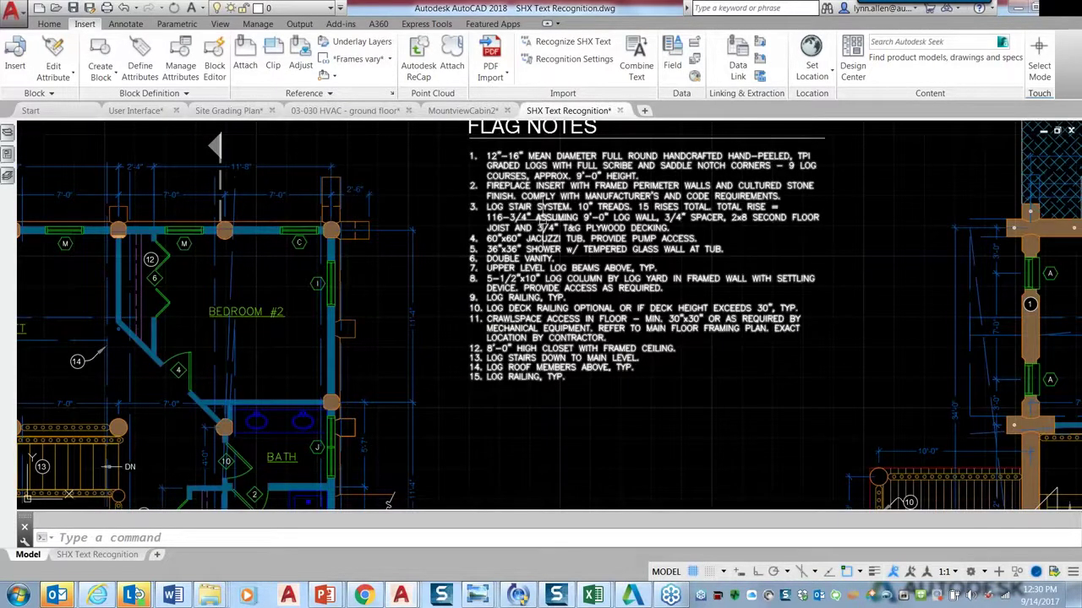
{"action": "left_click", "coordinate": [539, 219]}
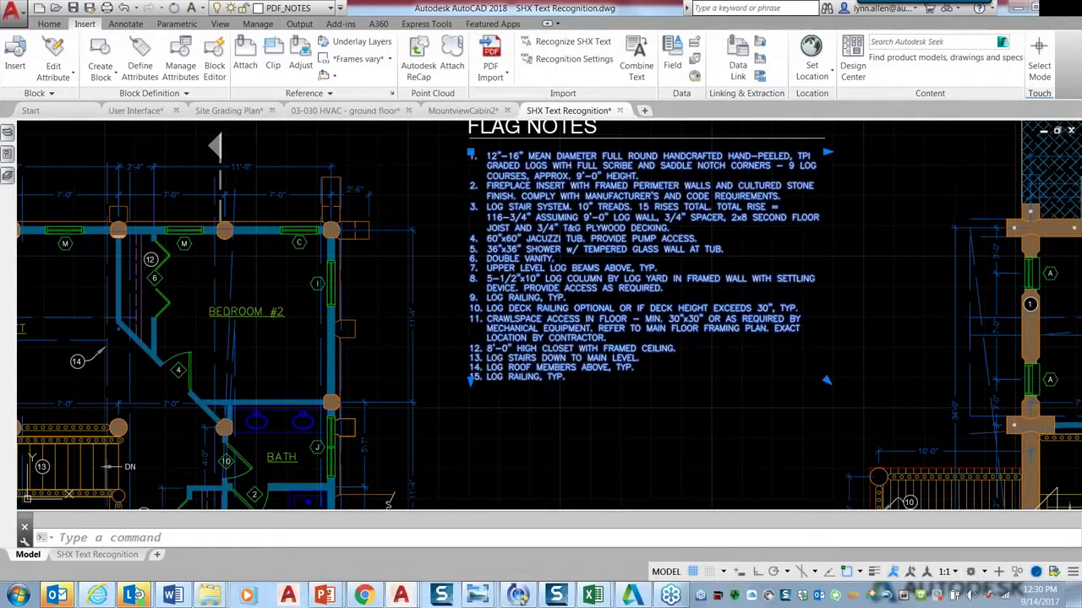
{"action": "double_click", "coordinate": [539, 219]}
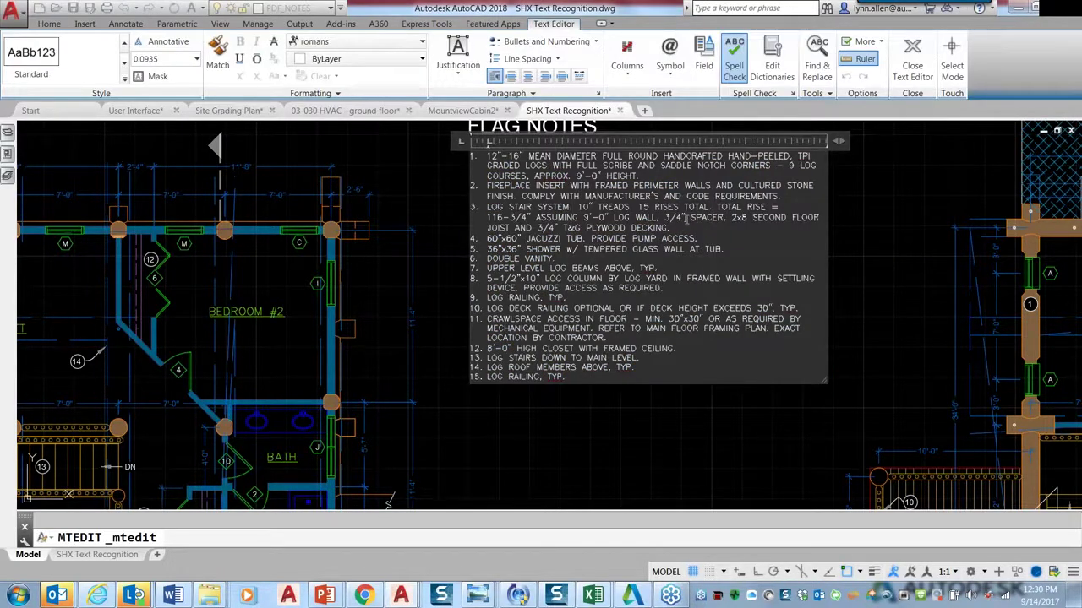
{"action": "left_click", "coordinate": [686, 227]}
{"action": "key", "text": "Return"}
{"action": "type", "text": "new line"}
{"action": "key", "text": "Return"}
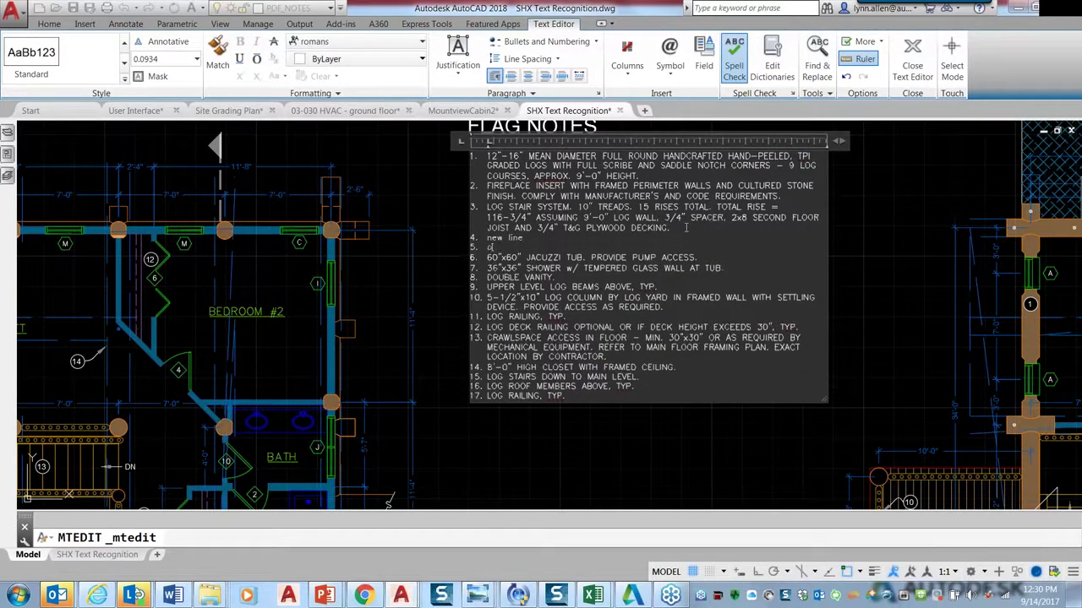
{"action": "type", "text": "andth"}
{"action": "key", "text": "BackSpace"}
{"action": "type", "text": "her line"}
{"action": "key", "text": "Return"}
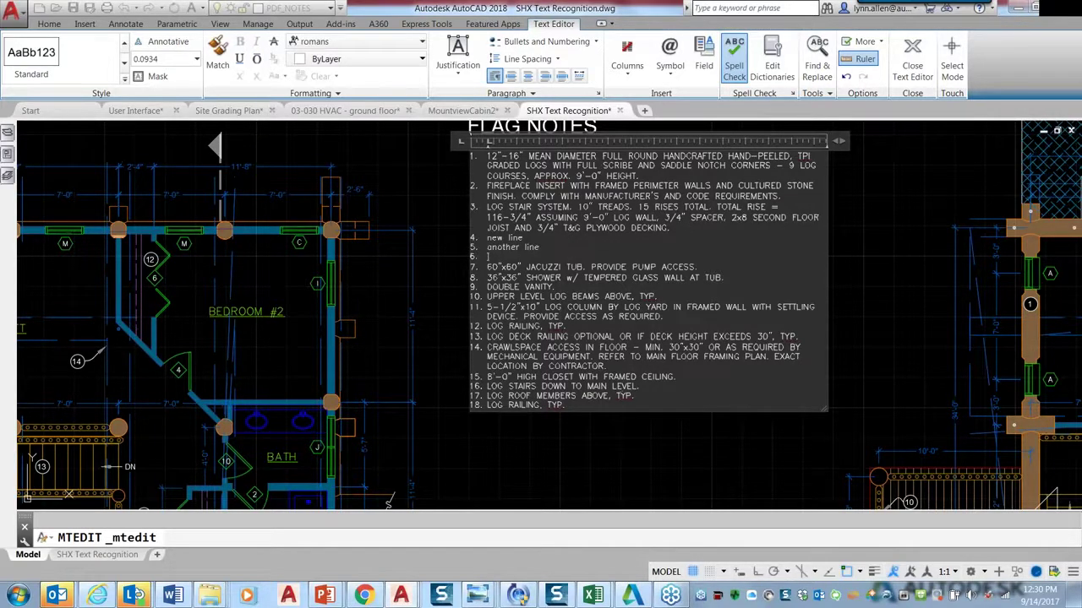
{"action": "left_click", "coordinate": [592, 446]}
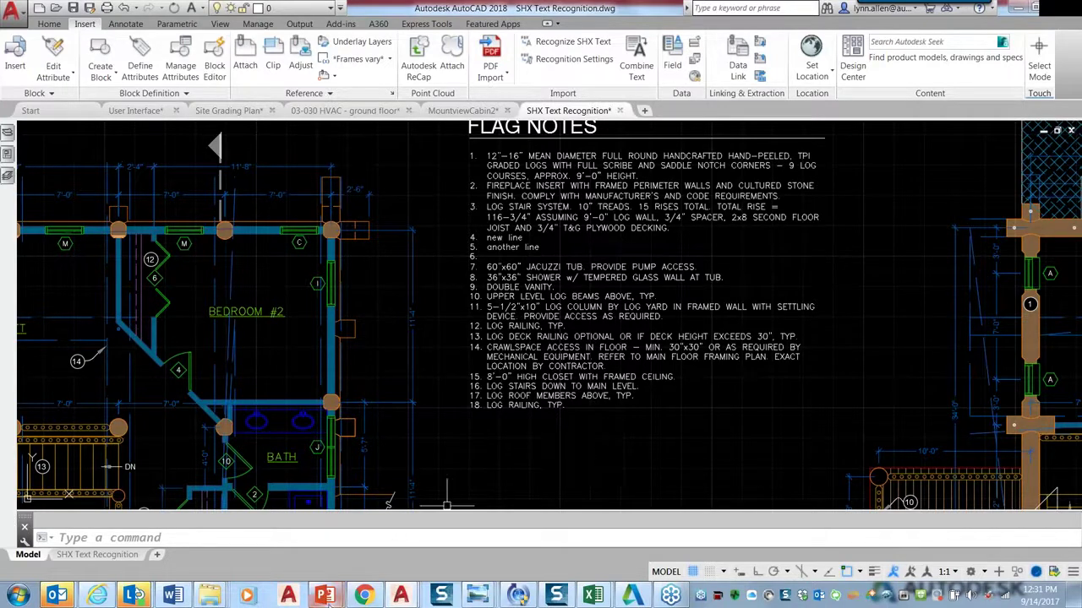
Switch to the running PowerPoint slide show and advance to the Text to Mtext slide
{"action": "mouse_move", "coordinate": [327, 597]}
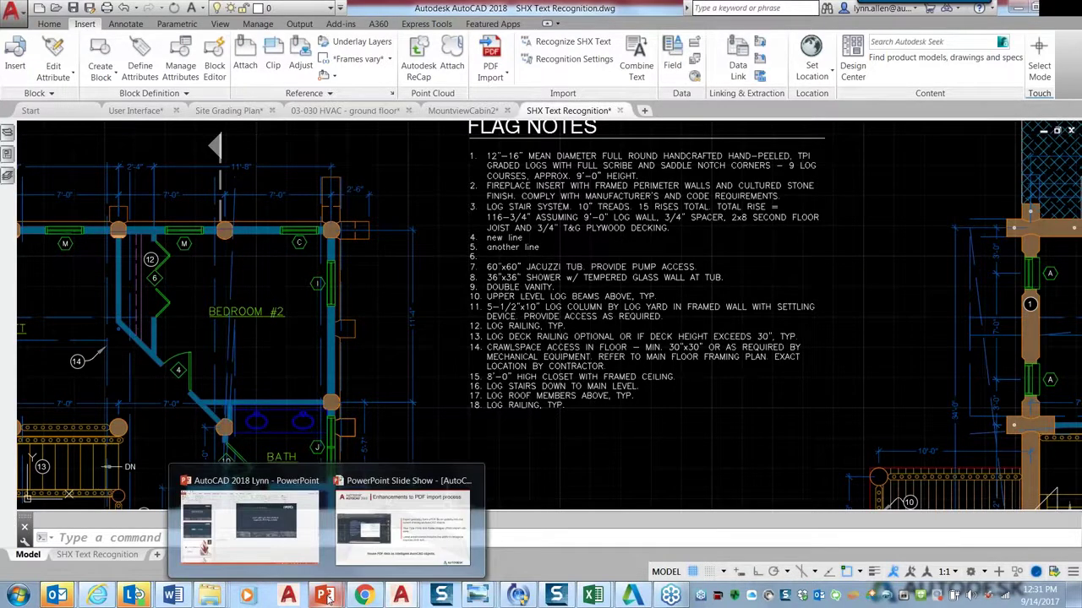
{"action": "left_click", "coordinate": [405, 552]}
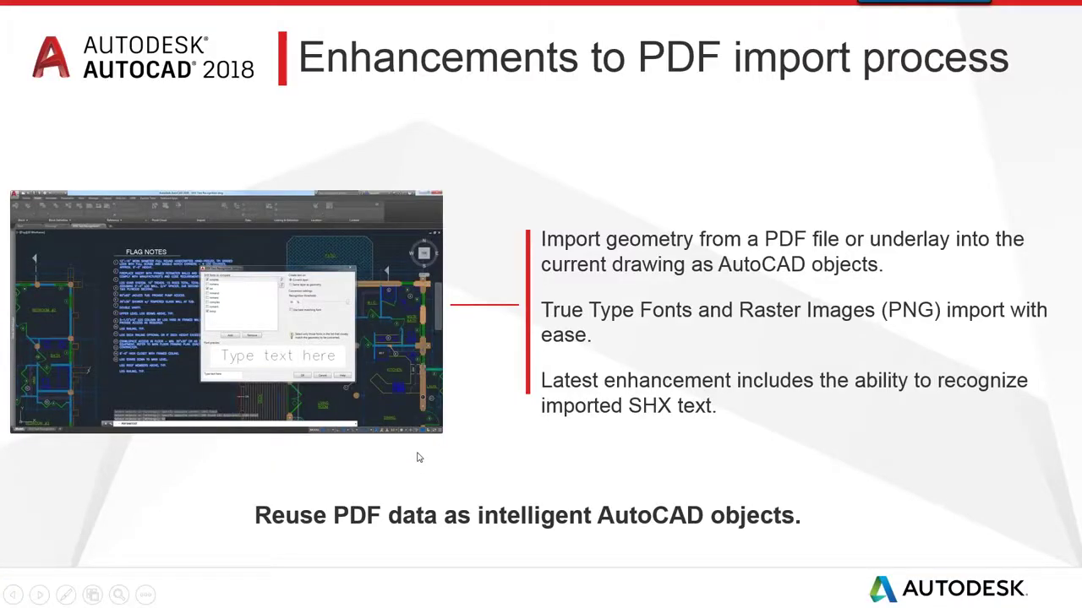
{"action": "left_click", "coordinate": [418, 458]}
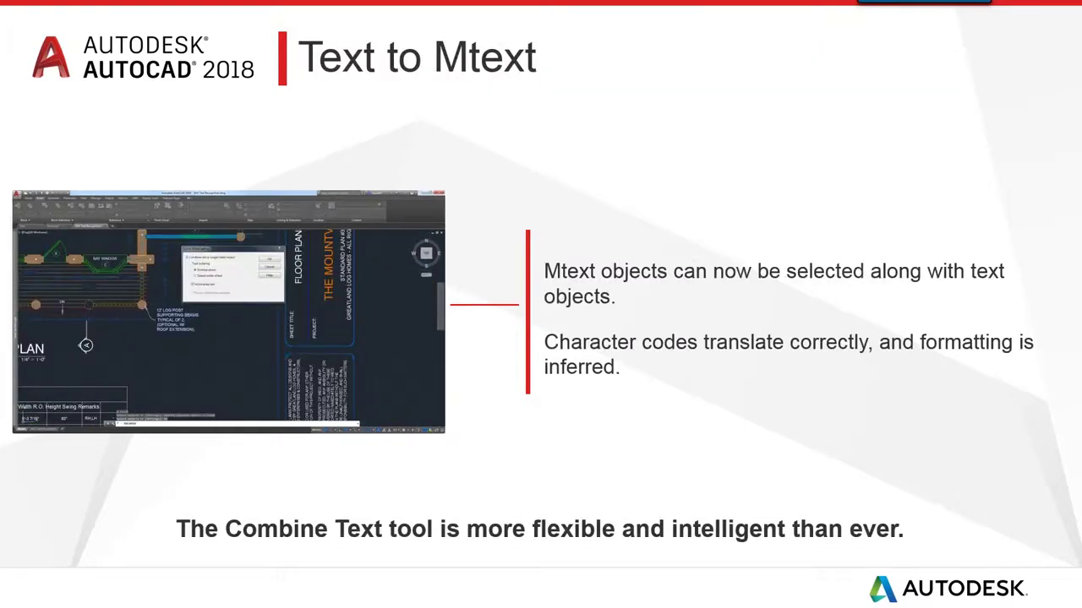
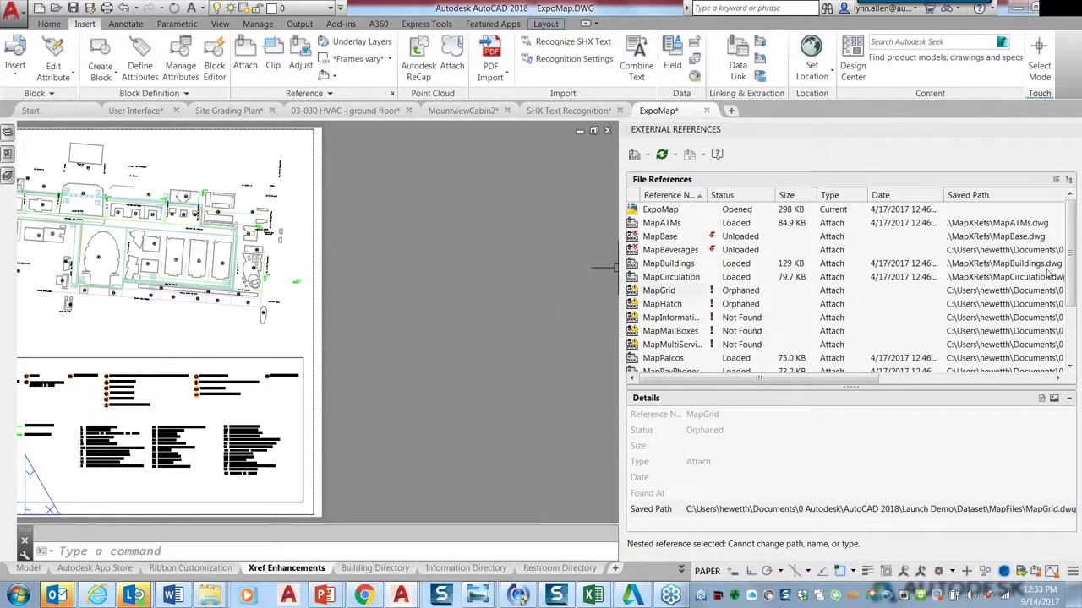
Repath the missing MapInformation reference to the MapInformation drawing in the ExistingMapXRefs folder and apply that path to the other missing references
{"action": "left_click_drag", "start_coordinate": [1071, 270], "coordinate": [1075, 320]}
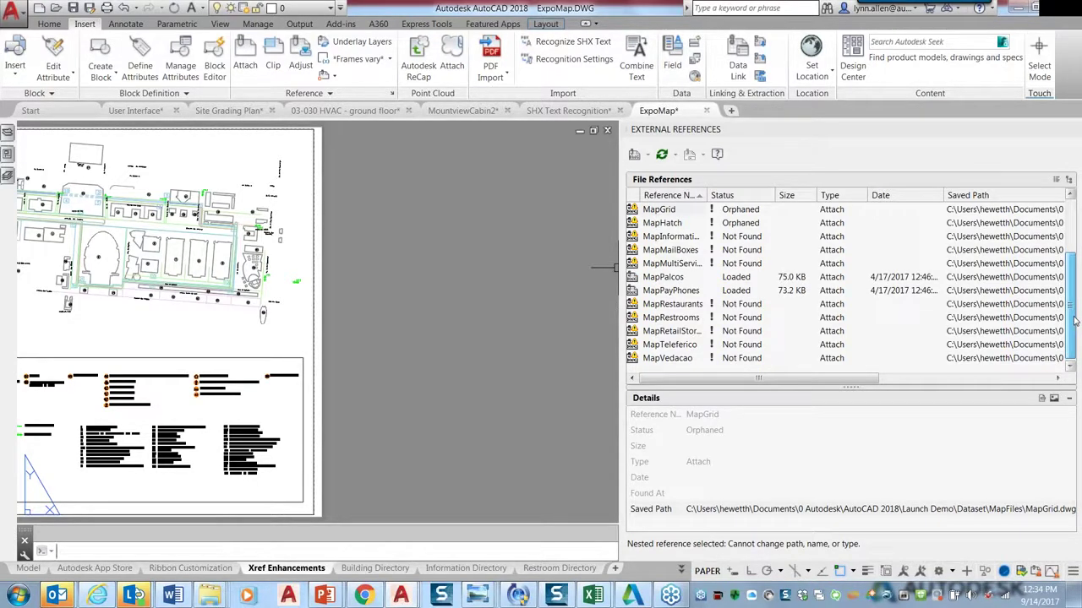
{"action": "left_click_drag", "start_coordinate": [1075, 320], "coordinate": [1073, 312]}
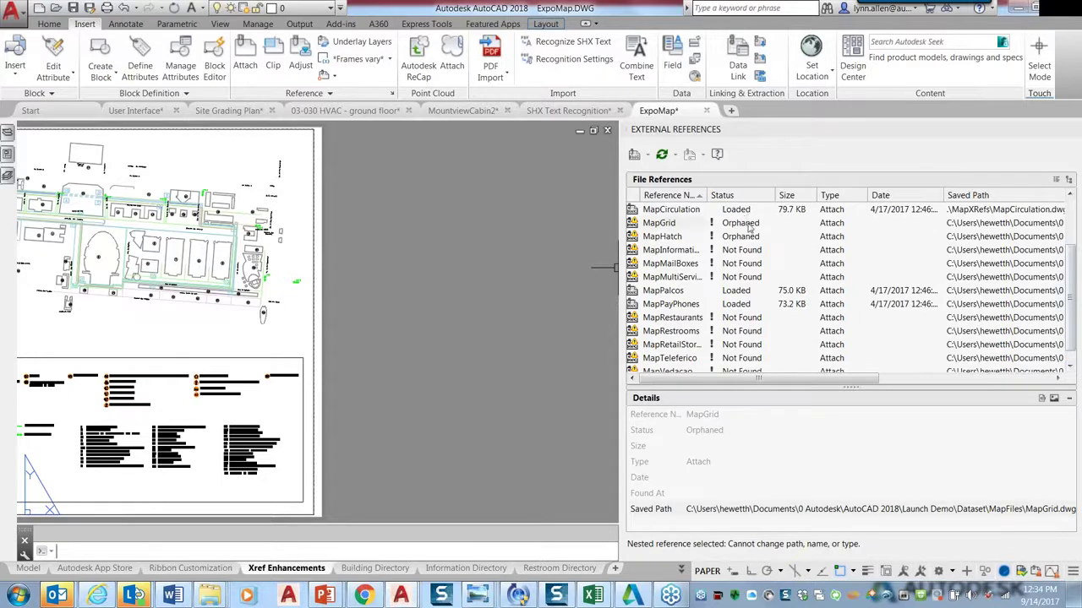
{"action": "mouse_move", "coordinate": [761, 237]}
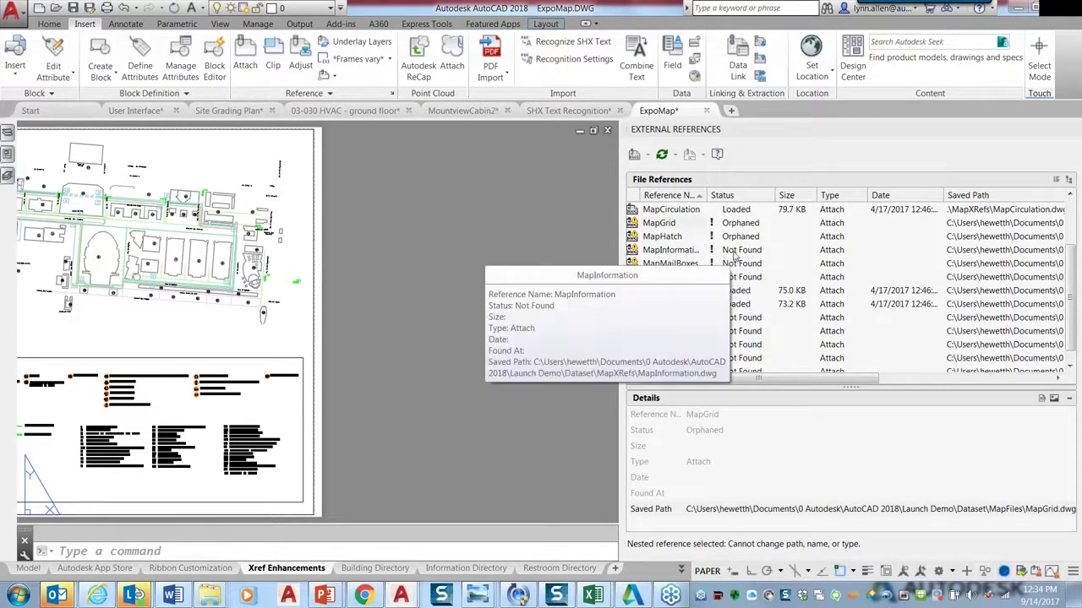
{"action": "left_click", "coordinate": [679, 252]}
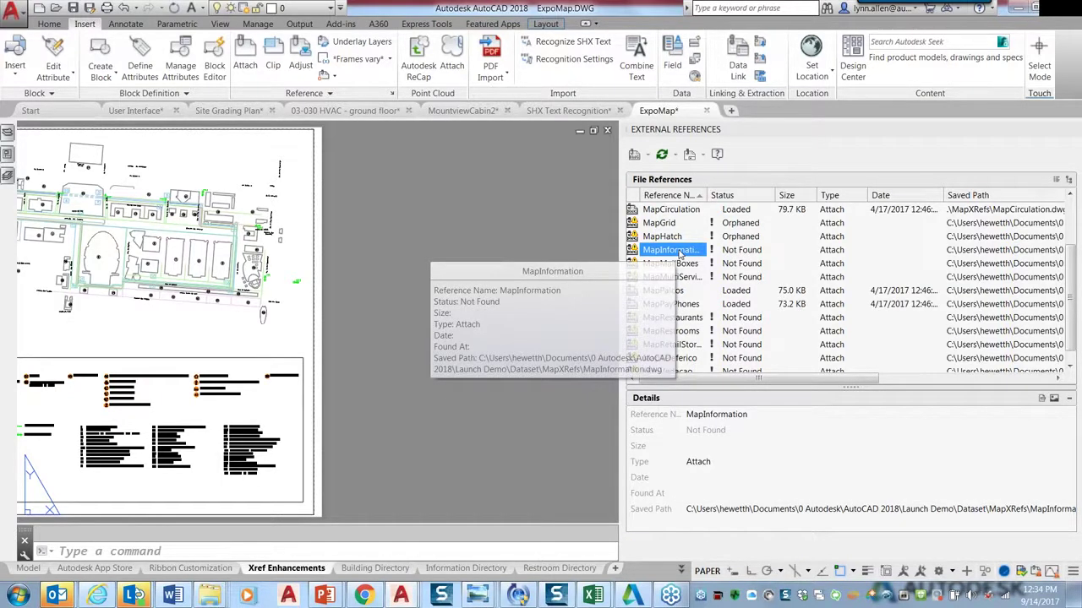
{"action": "right_click", "coordinate": [680, 253]}
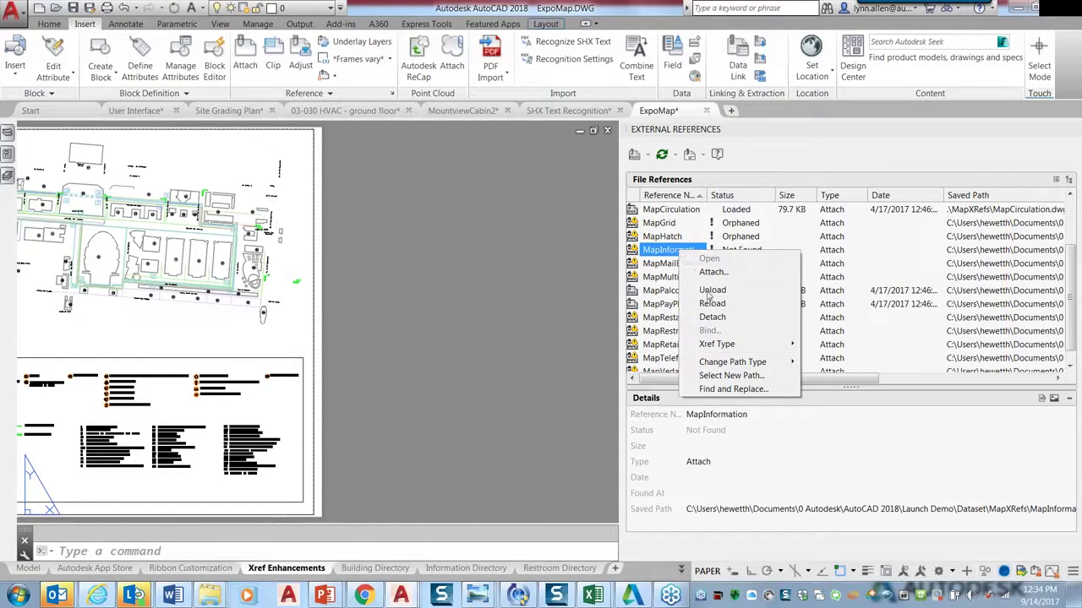
{"action": "left_click", "coordinate": [731, 375]}
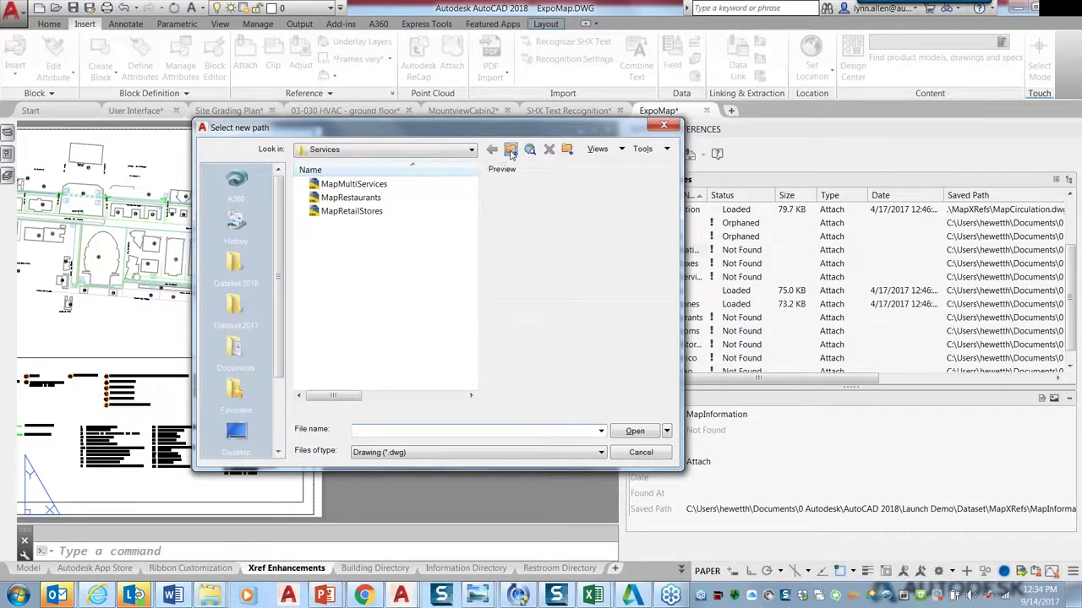
{"action": "left_click", "coordinate": [511, 149]}
{"action": "left_click", "coordinate": [511, 148]}
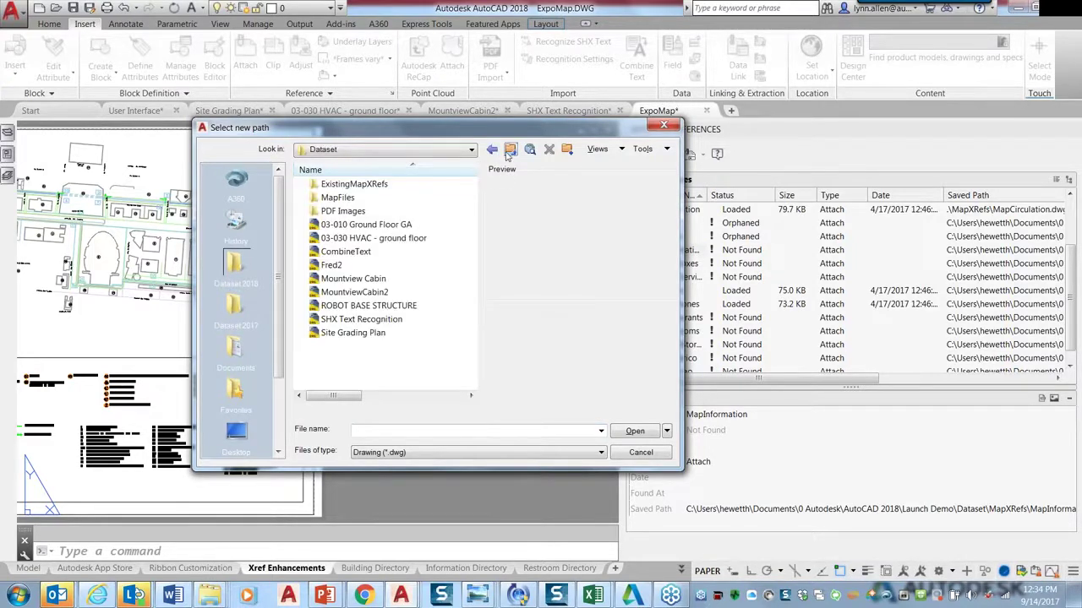
{"action": "double_click", "coordinate": [391, 185]}
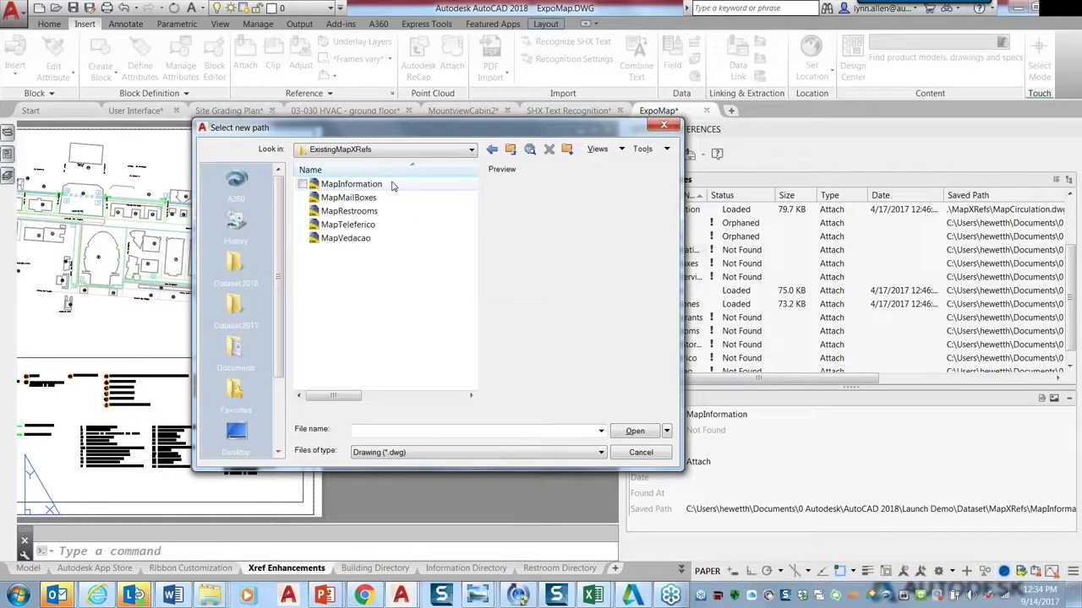
{"action": "left_click", "coordinate": [390, 187]}
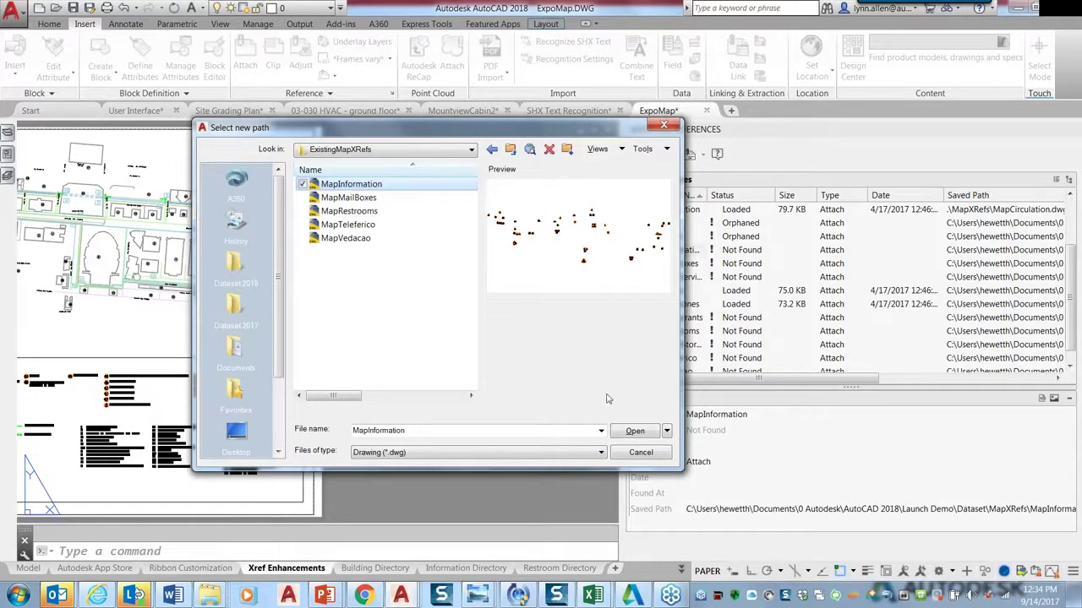
{"action": "left_click", "coordinate": [634, 432]}
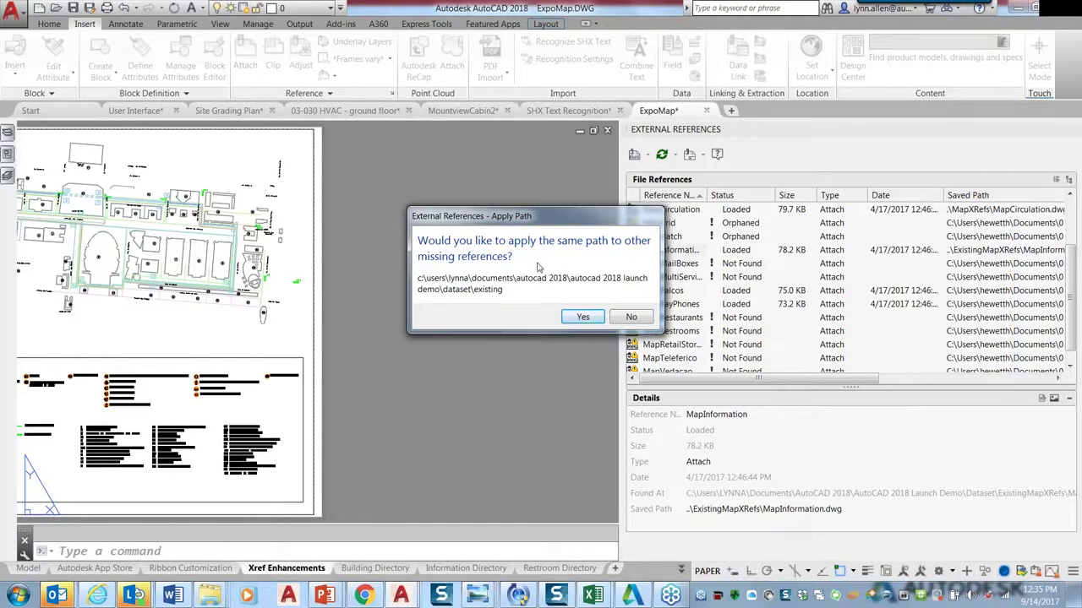
{"action": "left_click", "coordinate": [583, 318]}
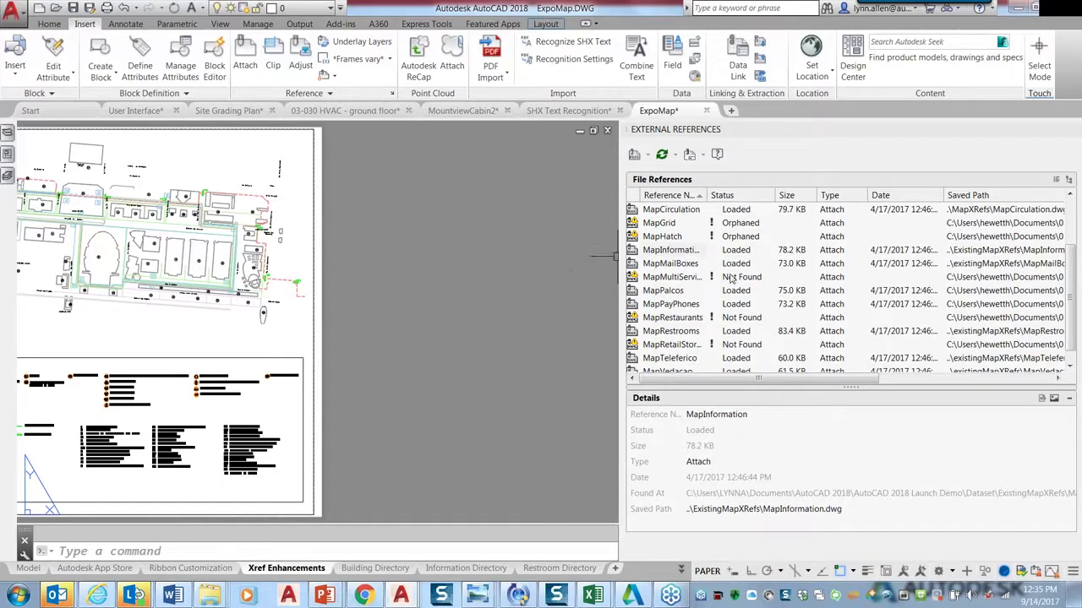
Find and replace the saved path of MapMultiServices, MapRestaurants and MapRetailStores with the Services folder inside MapFiles
{"action": "left_click", "coordinate": [685, 278]}
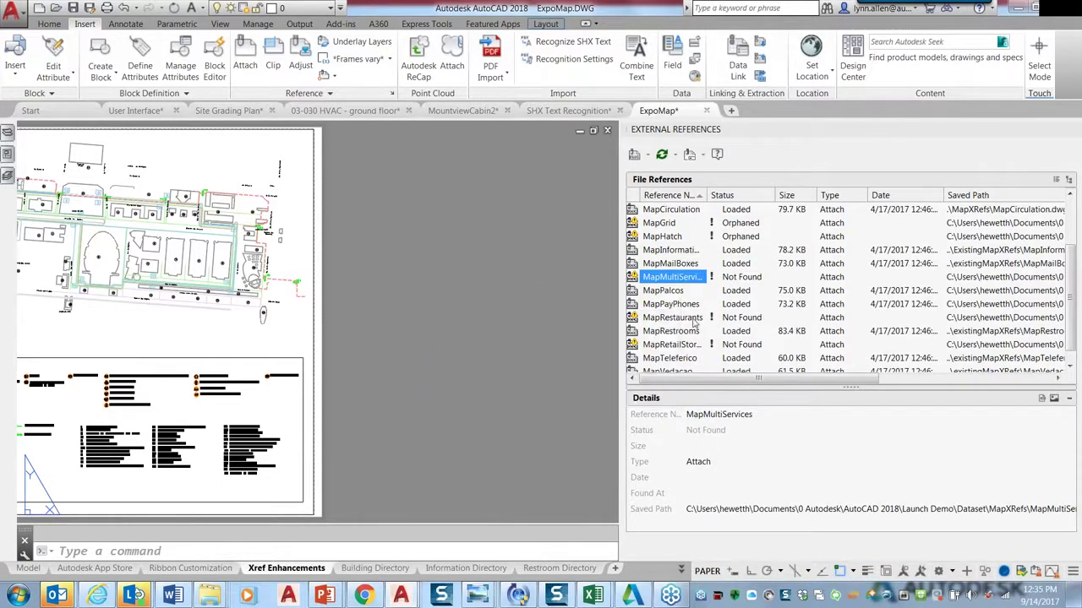
{"action": "left_click", "coordinate": [693, 319], "text": "ctrl"}
{"action": "left_click", "coordinate": [690, 345], "text": "ctrl"}
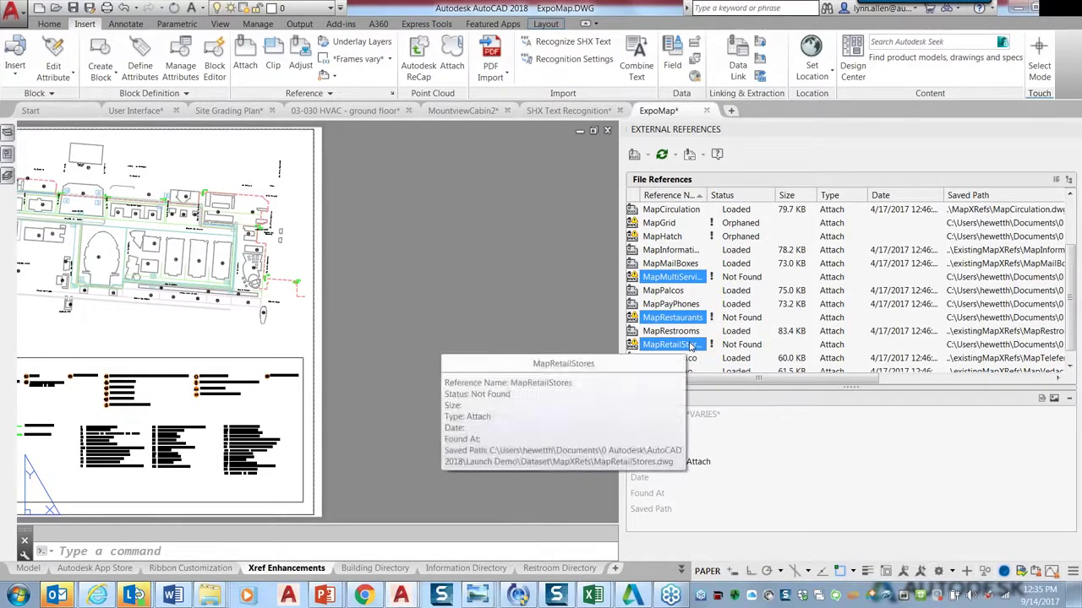
{"action": "right_click", "coordinate": [690, 346]}
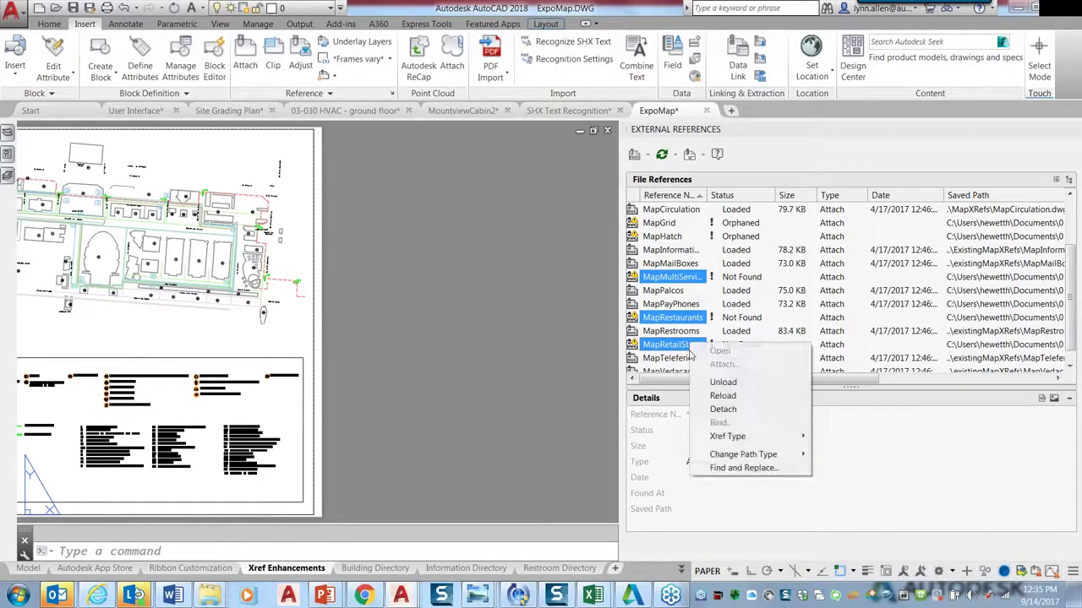
{"action": "left_click", "coordinate": [735, 468]}
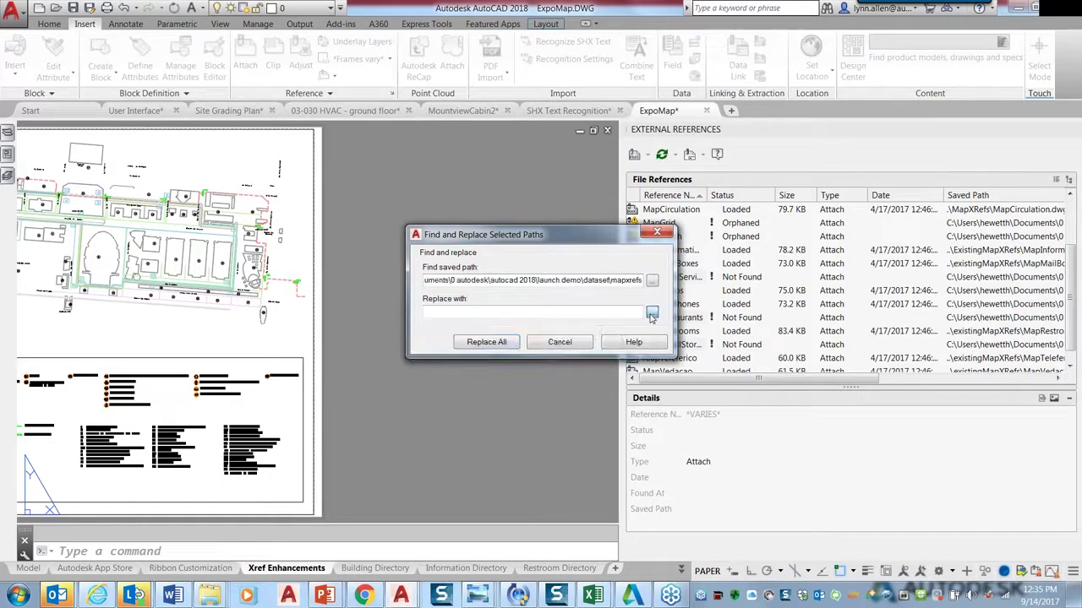
{"action": "left_click", "coordinate": [651, 314]}
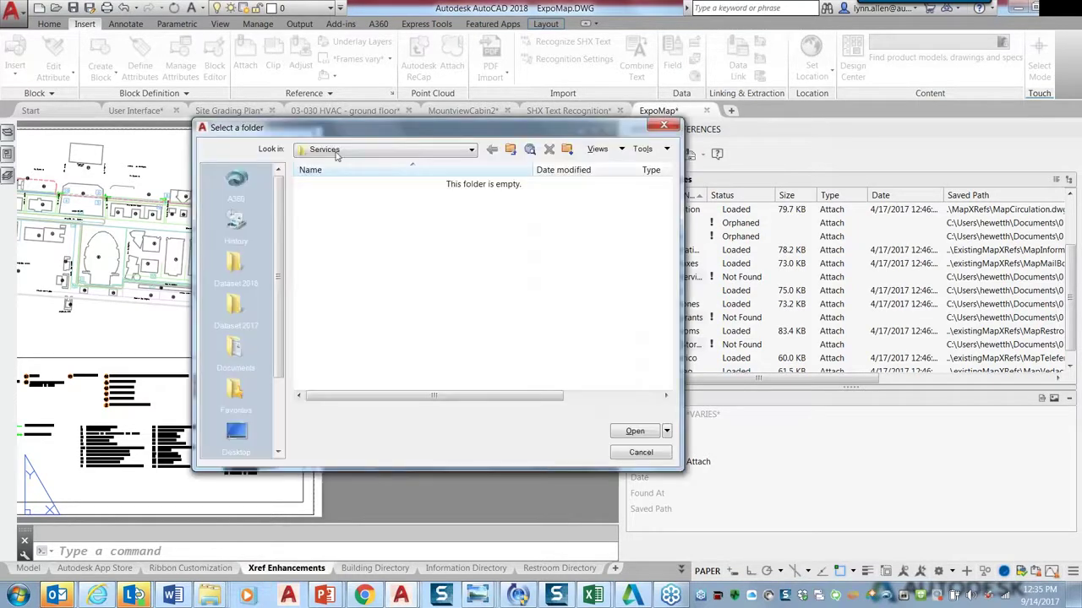
{"action": "left_click", "coordinate": [512, 151]}
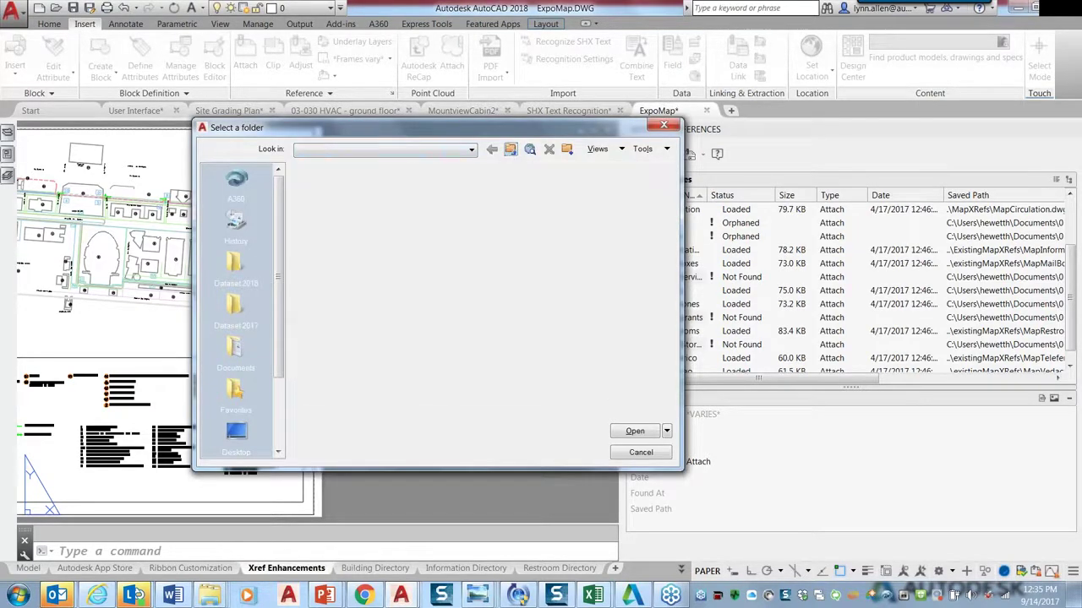
{"action": "left_click", "coordinate": [400, 186]}
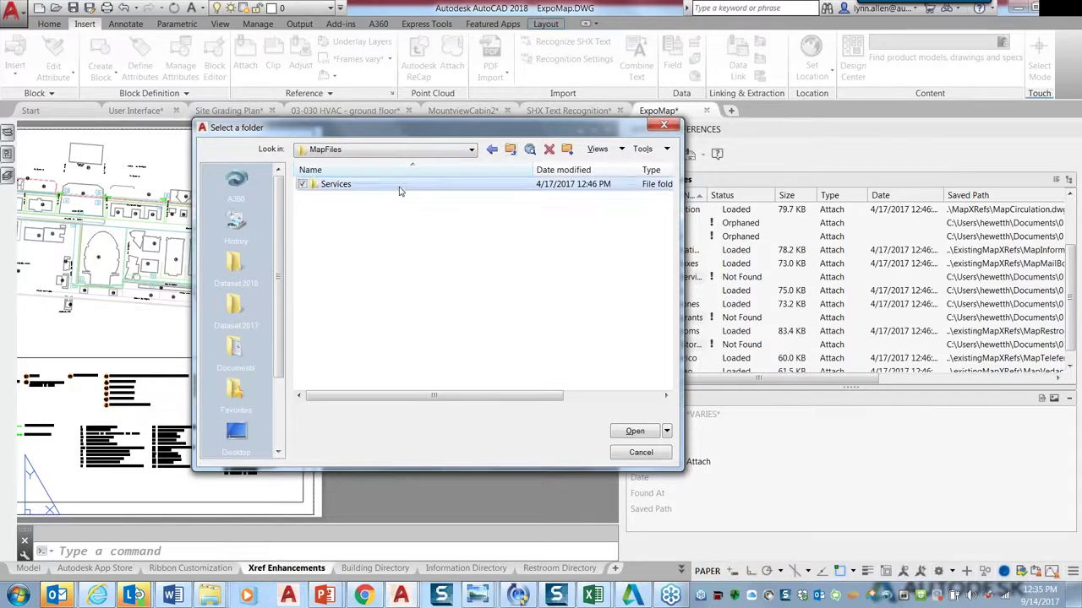
{"action": "double_click", "coordinate": [400, 191]}
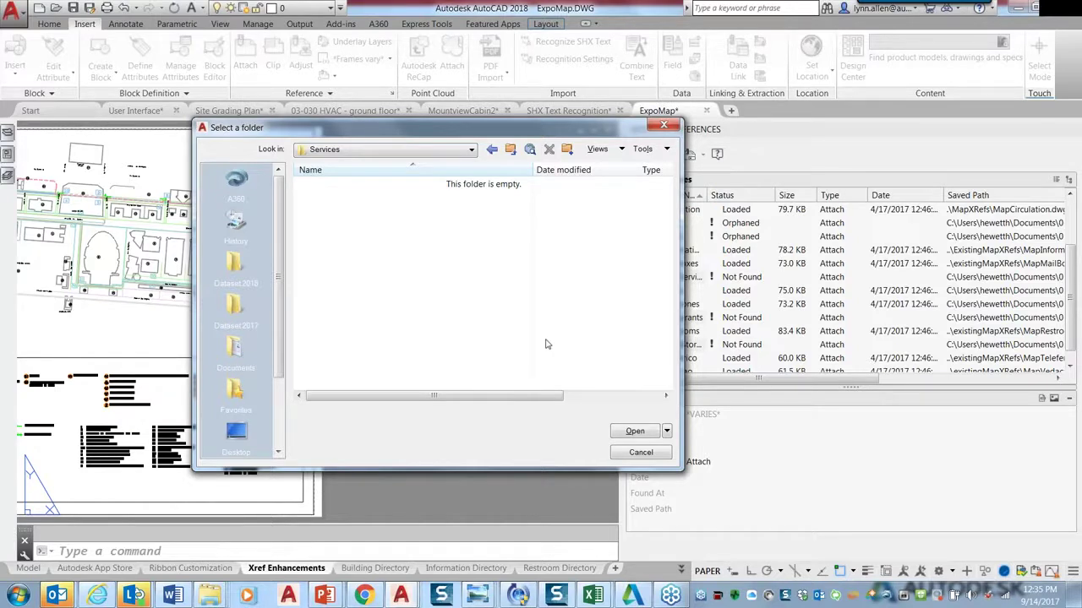
{"action": "left_click", "coordinate": [635, 432]}
{"action": "left_click", "coordinate": [499, 344]}
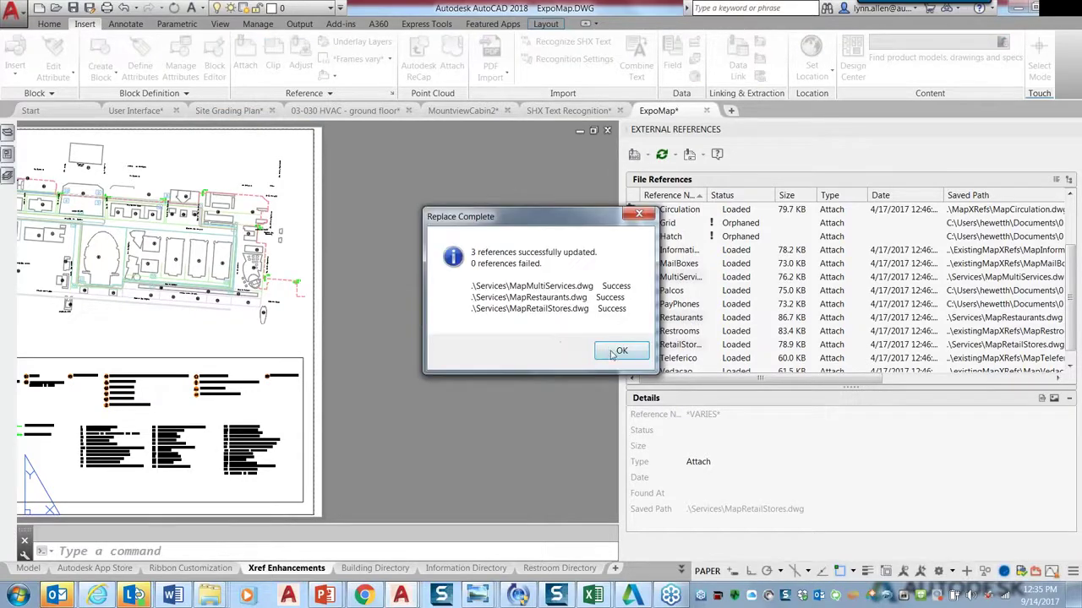
{"action": "left_click", "coordinate": [612, 353]}
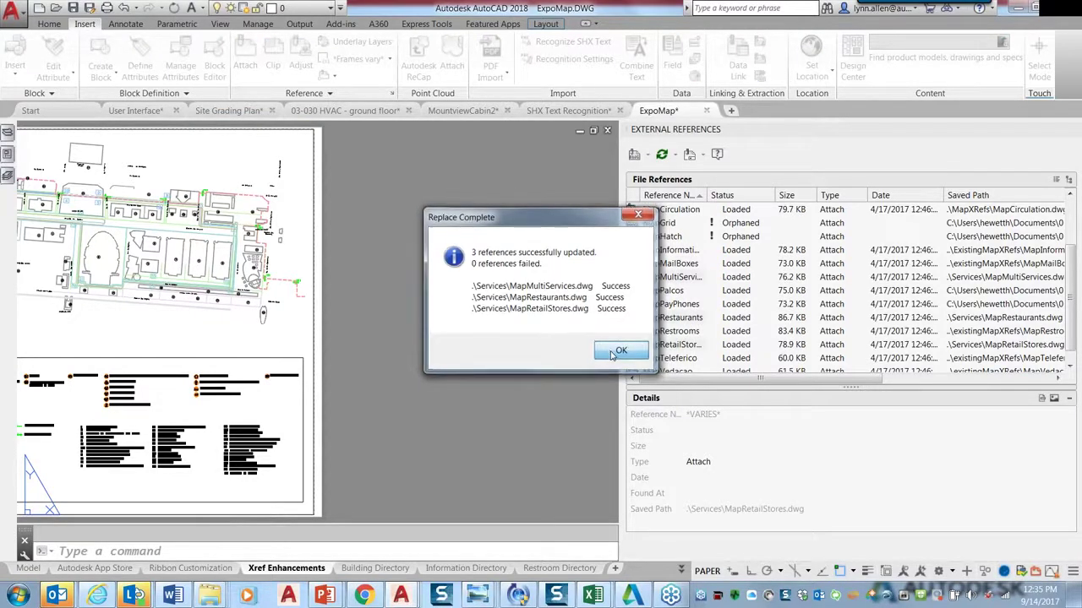
Show the external references as a tree and reload MapBase, the parent of the orphaned MapGrid and MapHatch
{"action": "scroll", "coordinate": [1069, 271], "scroll_direction": "down", "scroll_amount": 1}
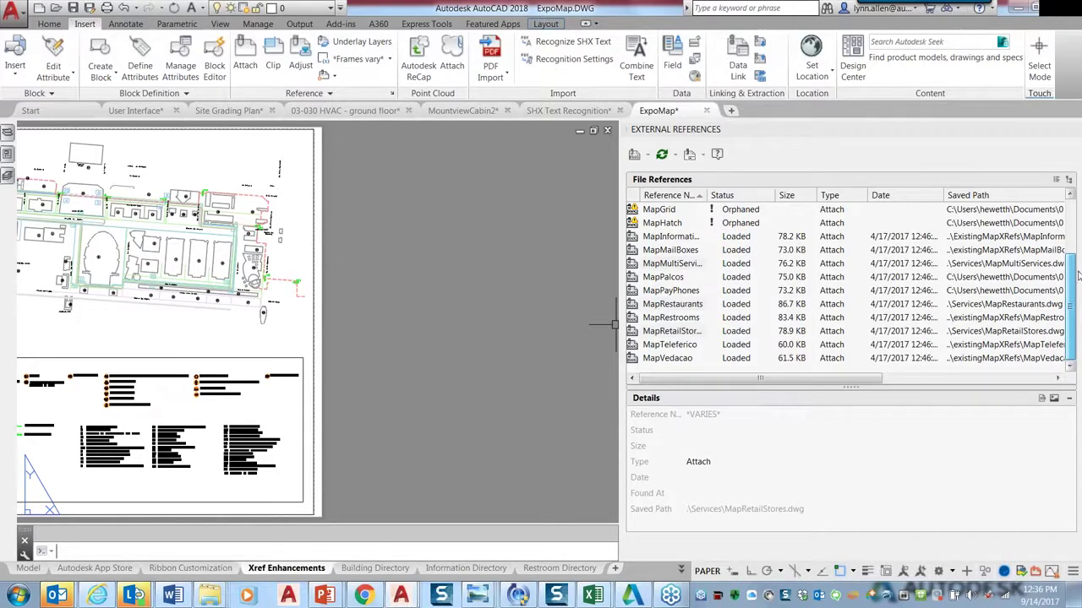
{"action": "left_click_drag", "start_coordinate": [1071, 272], "coordinate": [1078, 243]}
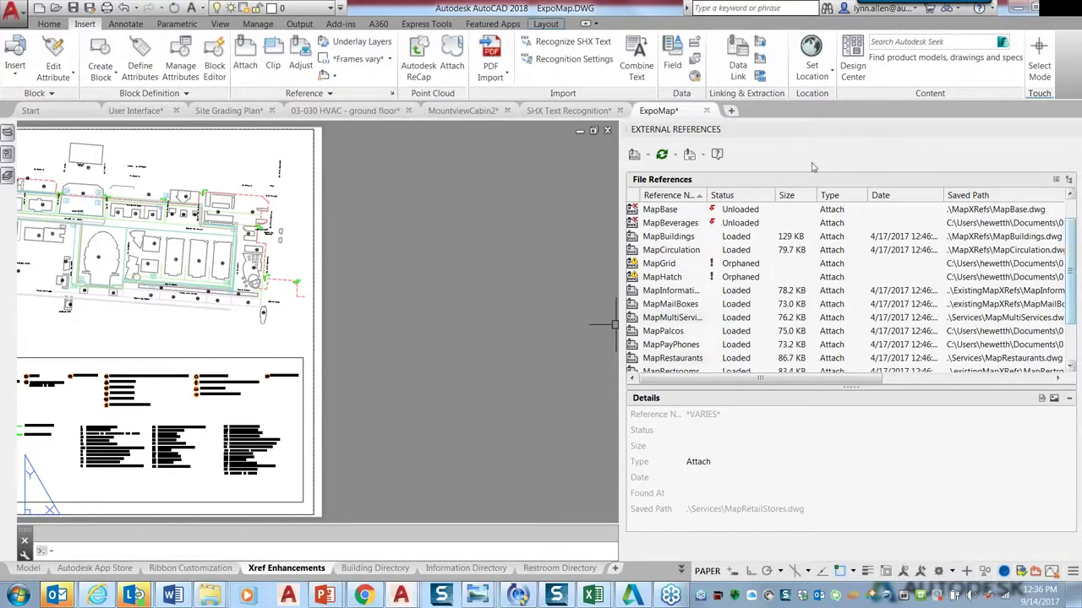
{"action": "left_click_drag", "start_coordinate": [822, 128], "coordinate": [792, 135]}
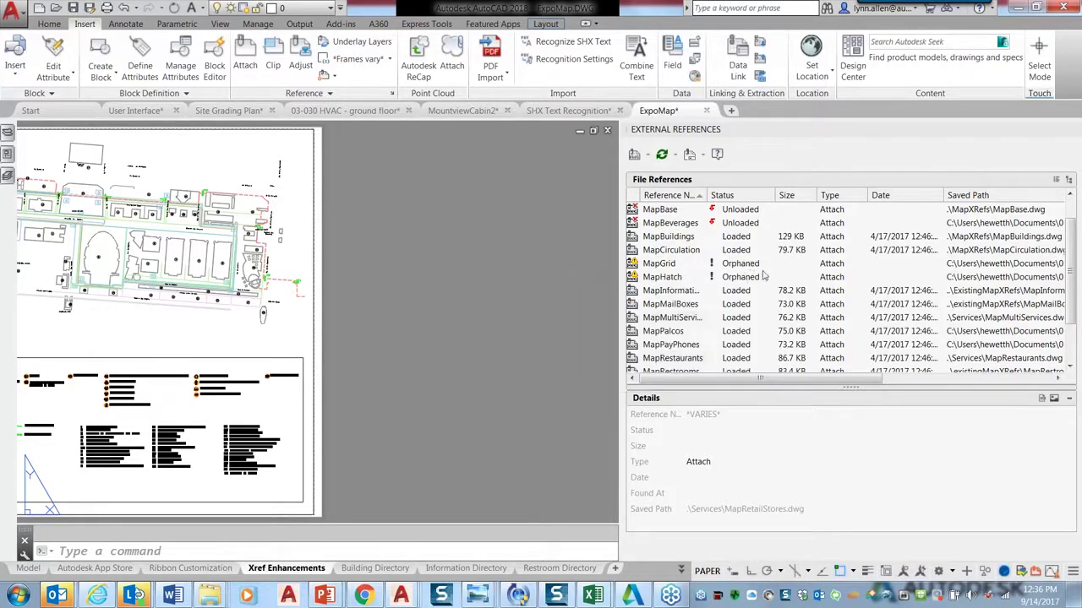
{"action": "left_click", "coordinate": [1069, 183]}
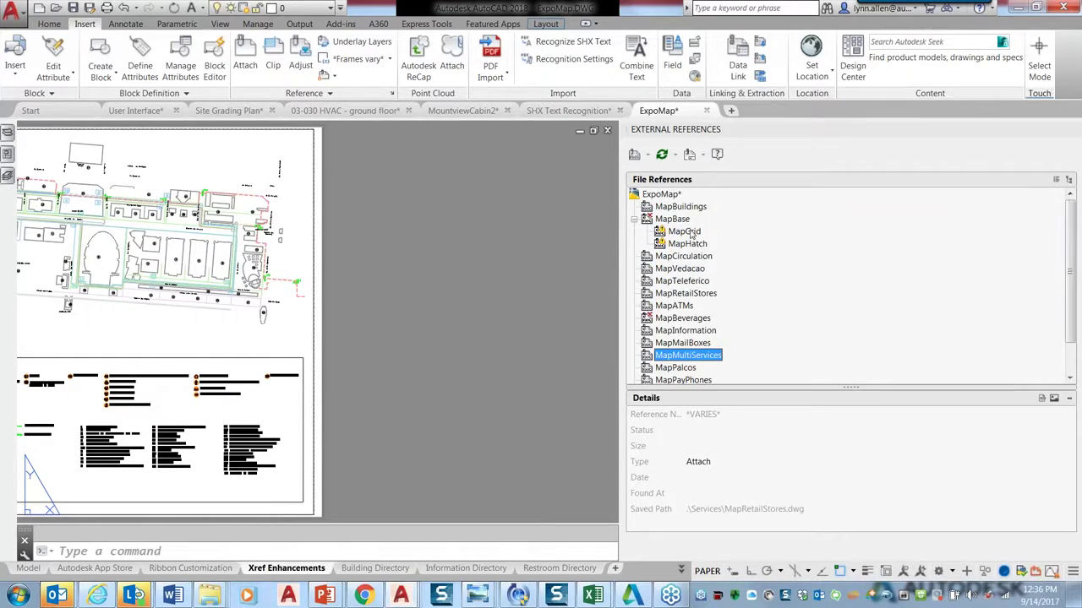
{"action": "mouse_move", "coordinate": [673, 226]}
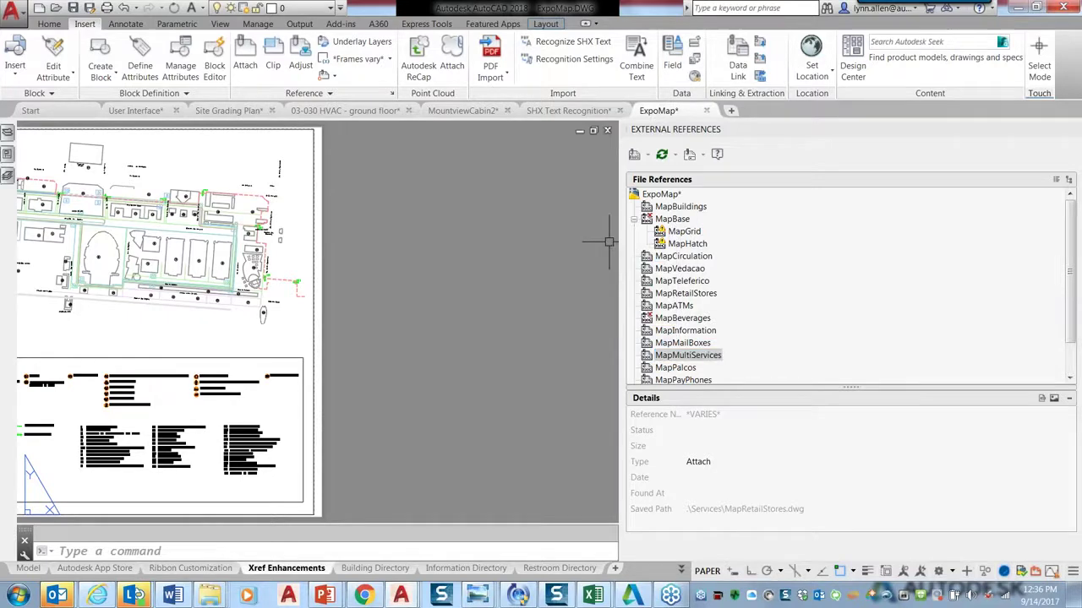
{"action": "left_click", "coordinate": [669, 223]}
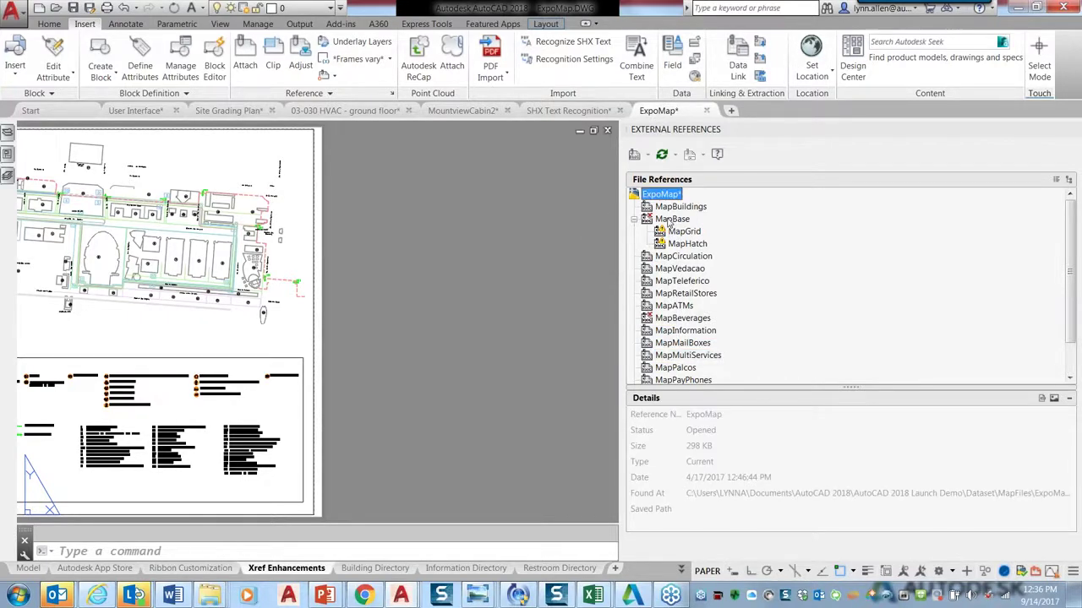
{"action": "left_click", "coordinate": [672, 221]}
{"action": "right_click", "coordinate": [674, 221]}
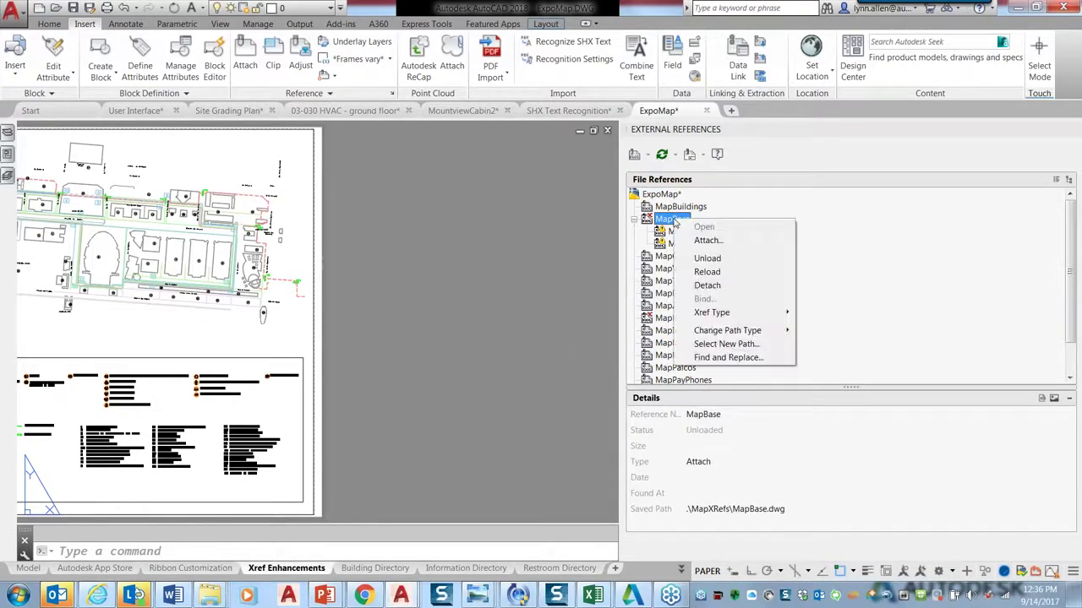
{"action": "left_click", "coordinate": [708, 272]}
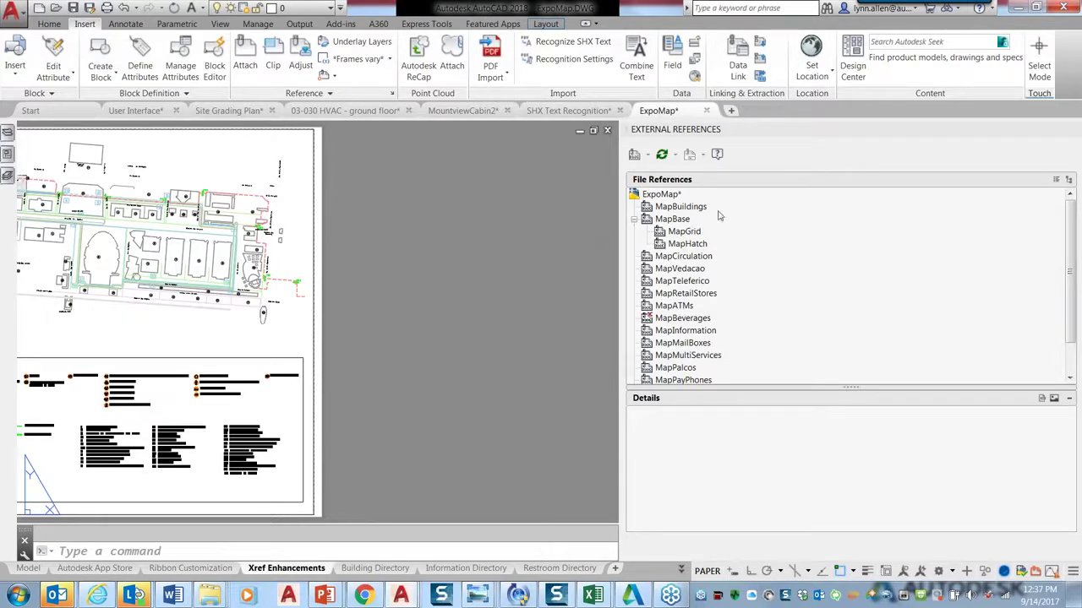
Return the external references to the list view and reload the unloaded MapBeverages reference
{"action": "left_click", "coordinate": [1056, 180]}
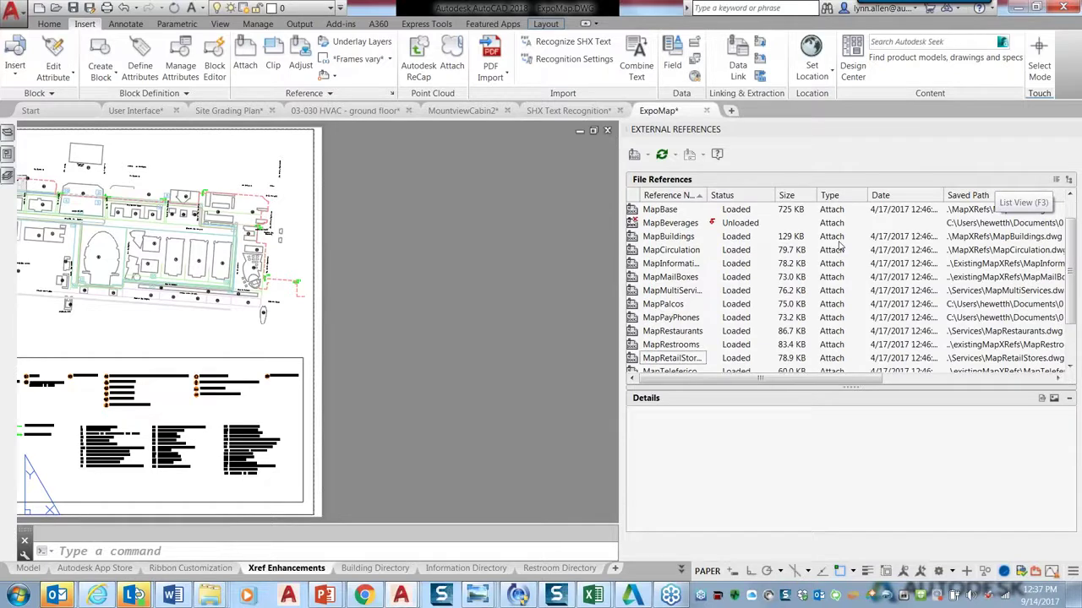
{"action": "left_click", "coordinate": [683, 224]}
{"action": "right_click", "coordinate": [692, 224]}
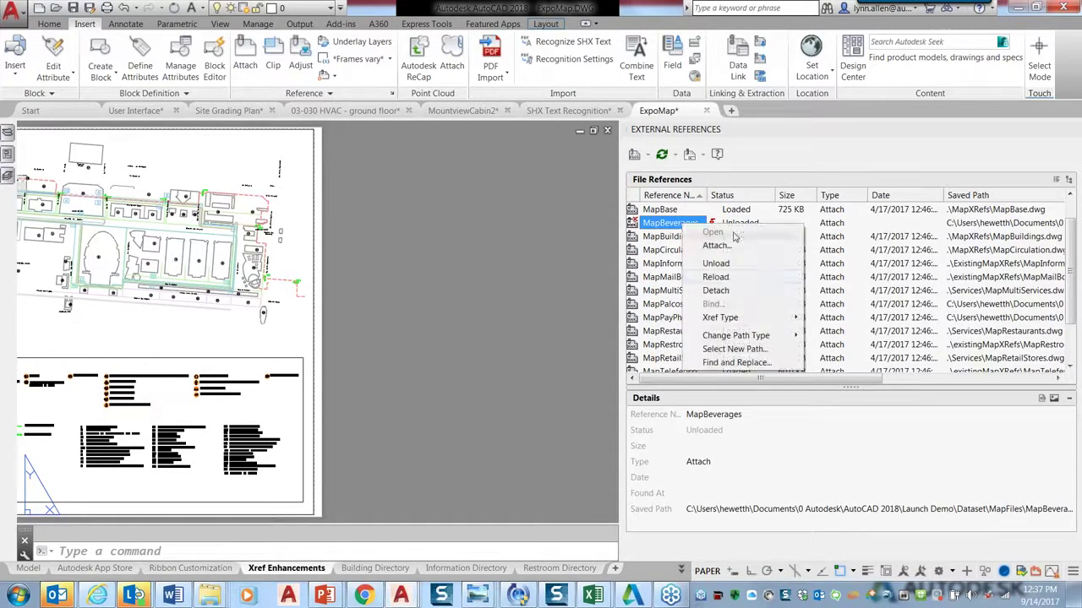
{"action": "left_click", "coordinate": [715, 277]}
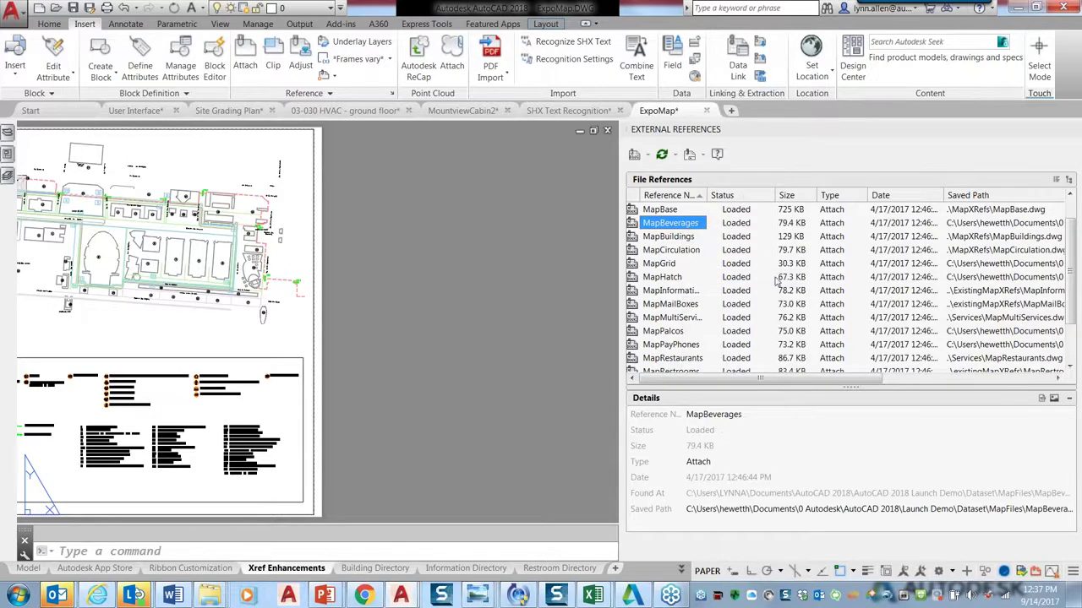
Make the saved paths of the MapGrid, MapHatch, MapMultiServices and MapPalcos references relative
{"action": "mouse_move", "coordinate": [1072, 237]}
{"action": "left_mouse_down"}
{"action": "mouse_move", "coordinate": [1075, 214]}
{"action": "mouse_move", "coordinate": [1056, 300]}
{"action": "mouse_move", "coordinate": [1057, 247]}
{"action": "left_mouse_up"}
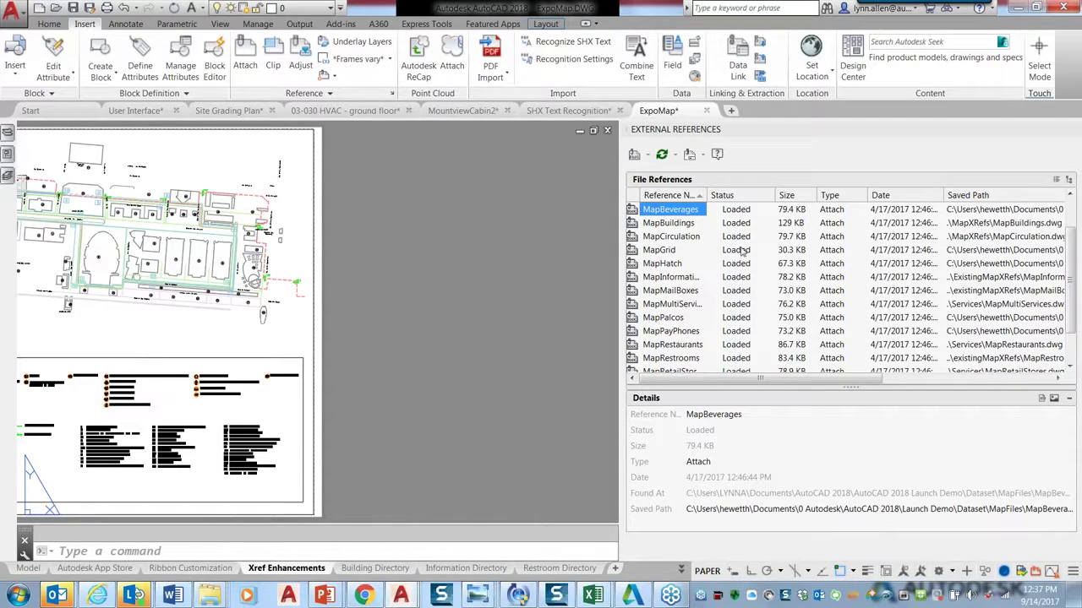
{"action": "left_click", "coordinate": [676, 250]}
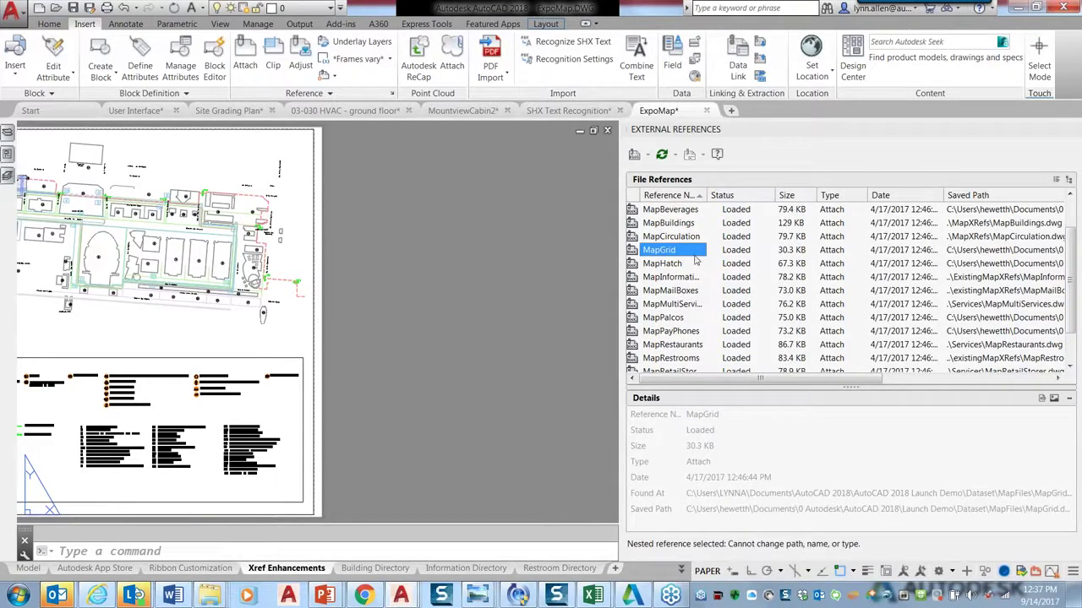
{"action": "left_click", "coordinate": [694, 264], "text": "ctrl"}
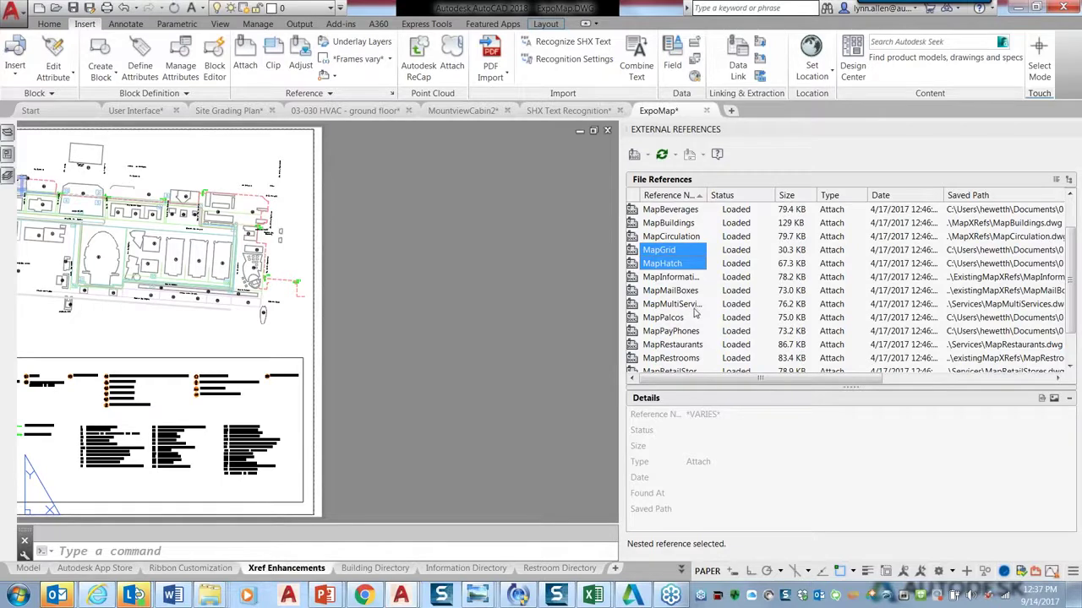
{"action": "left_click", "coordinate": [698, 306], "text": "ctrl"}
{"action": "left_click", "coordinate": [698, 319], "text": "ctrl"}
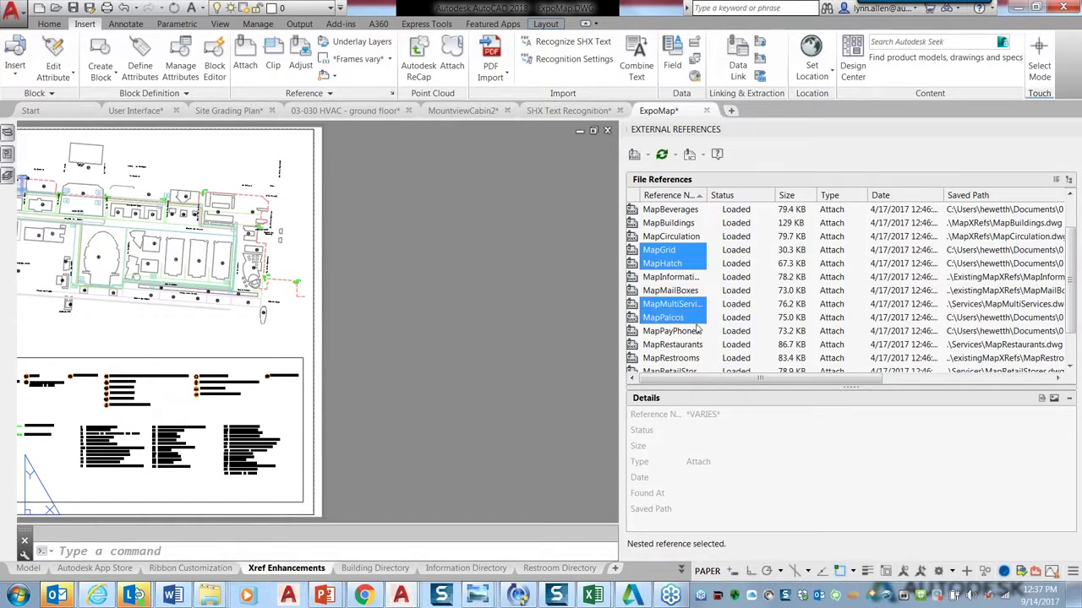
{"action": "right_click", "coordinate": [689, 264]}
{"action": "mouse_move", "coordinate": [741, 376]}
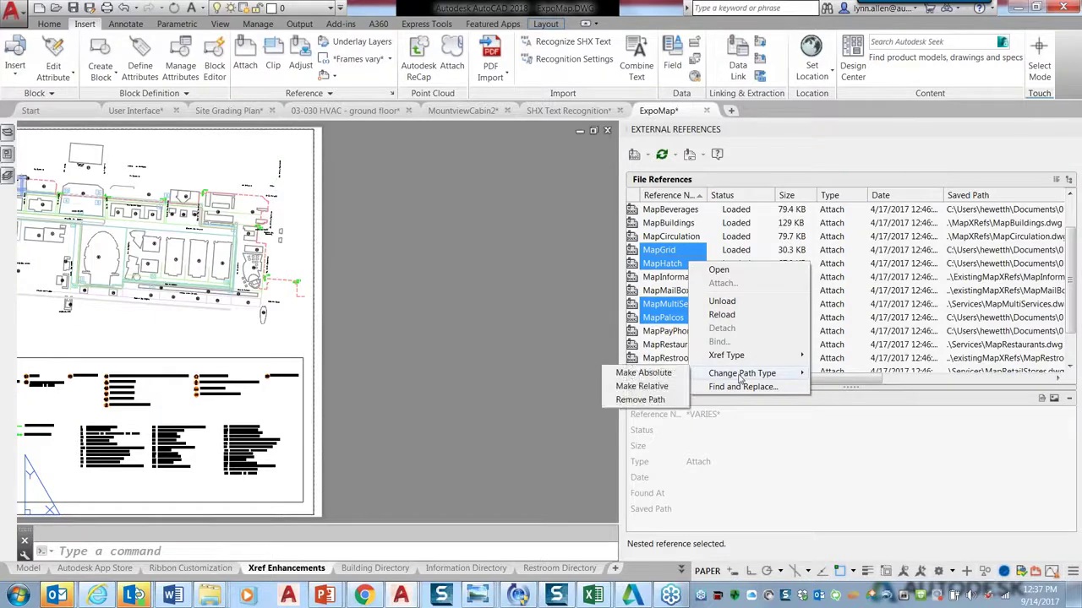
{"action": "left_click", "coordinate": [681, 387]}
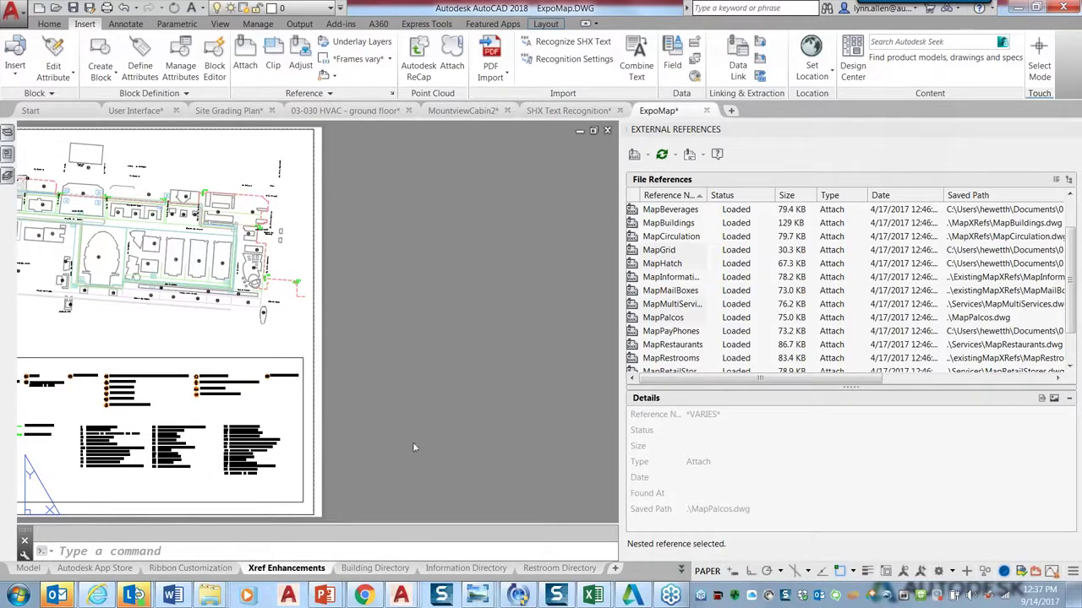
Rename the MapInformation external reference block as Fred with the RENAME command
{"action": "left_click", "coordinate": [415, 549]}
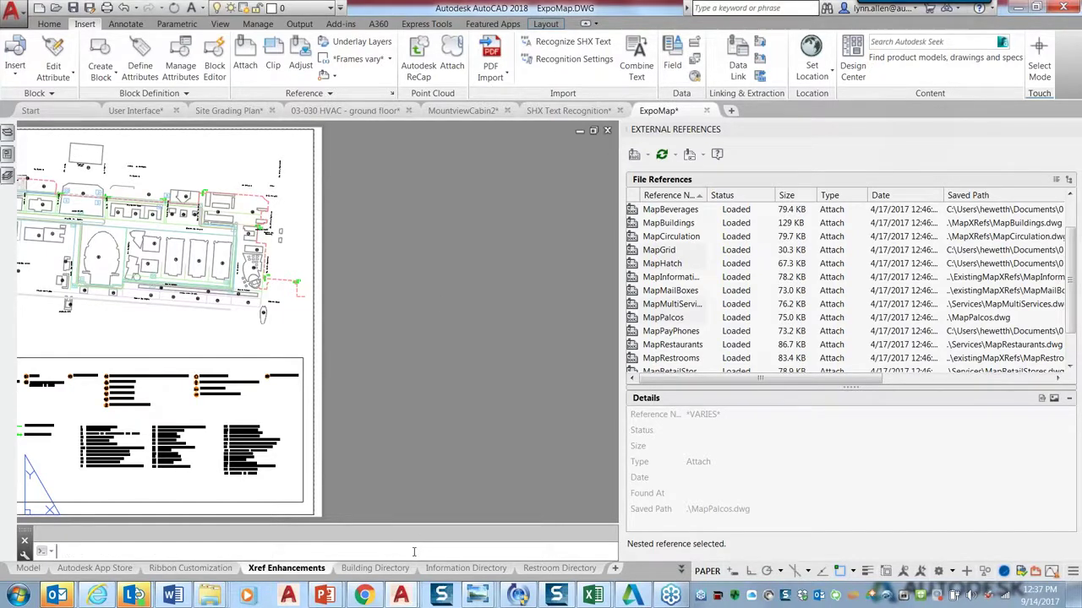
{"action": "type", "text": "RENAME"}
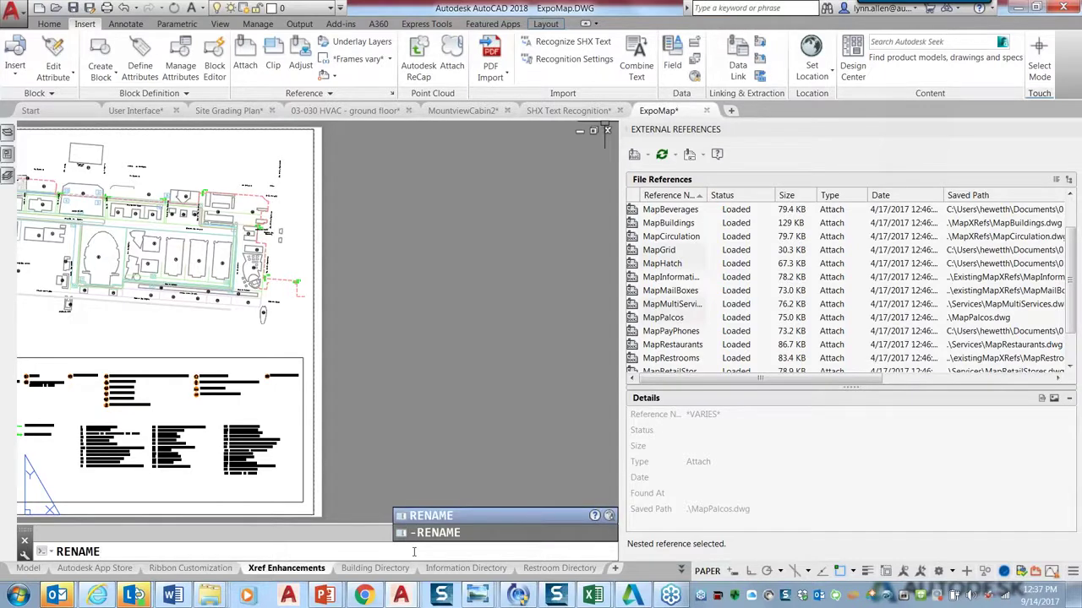
{"action": "key", "text": "Return"}
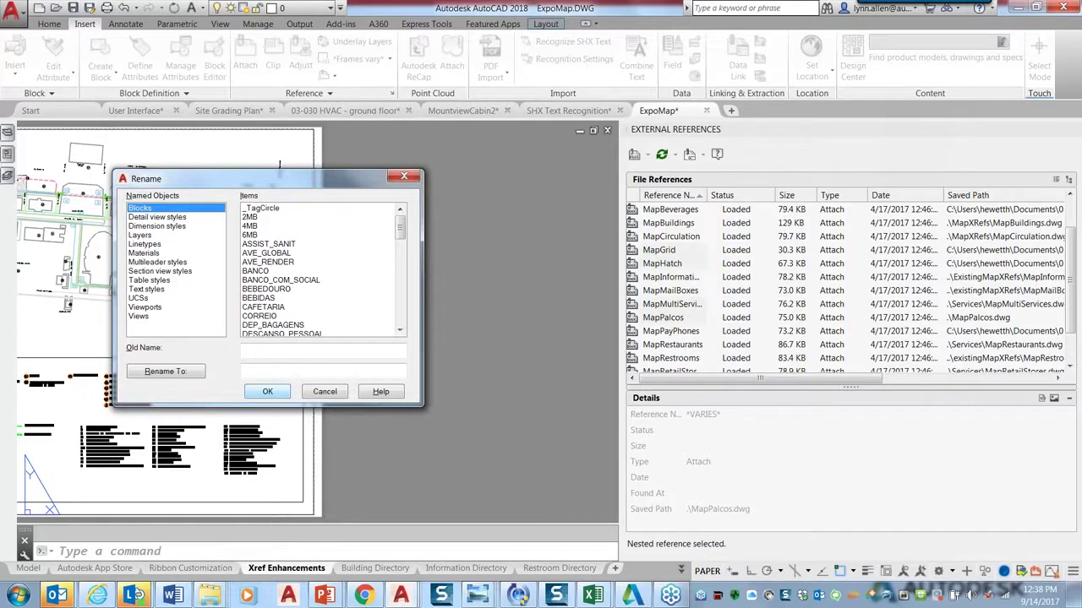
{"action": "left_click", "coordinate": [402, 318]}
{"action": "left_click", "coordinate": [402, 319]}
{"action": "left_click", "coordinate": [287, 263]}
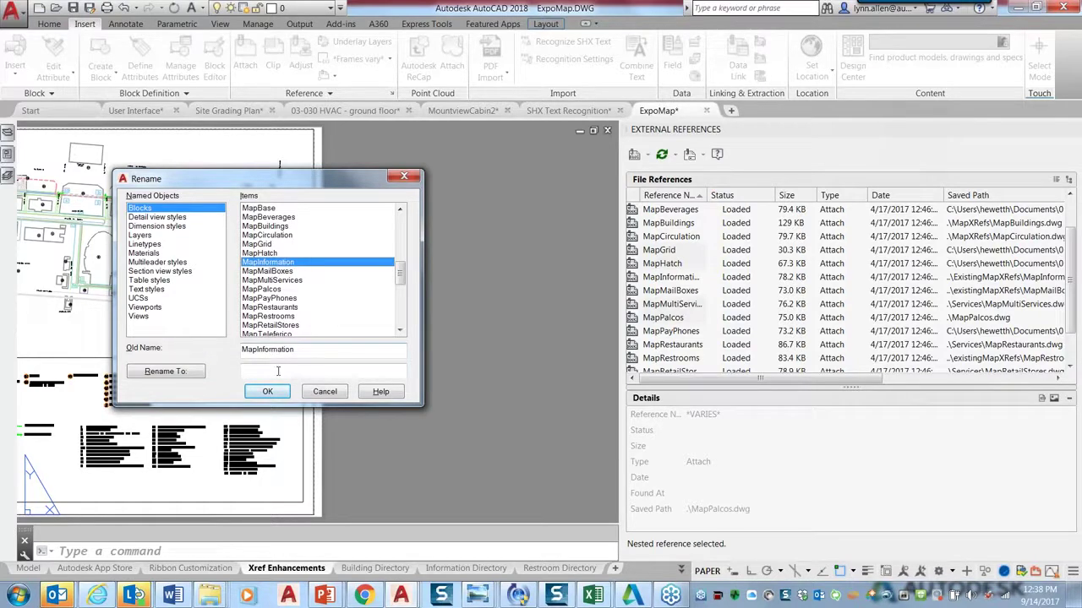
{"action": "type", "text": "Informatio"}
{"action": "key", "text": "BackSpace"}
{"action": "key", "text": "BackSpace"}
{"action": "key", "text": "BackSpace"}
{"action": "key", "text": "BackSpace"}
{"action": "key", "text": "BackSpace"}
{"action": "key", "text": "BackSpace"}
{"action": "key", "text": "BackSpace"}
{"action": "key", "text": "BackSpace"}
{"action": "key", "text": "BackSpace"}
{"action": "key", "text": "BackSpace"}
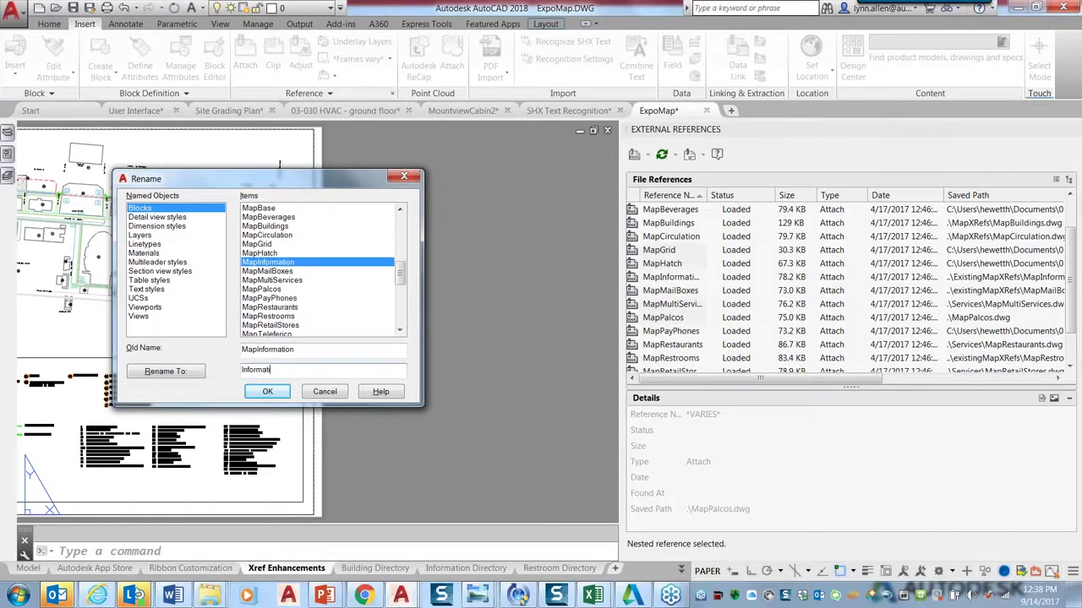
{"action": "type", "text": "Fred"}
{"action": "left_click", "coordinate": [267, 392]}
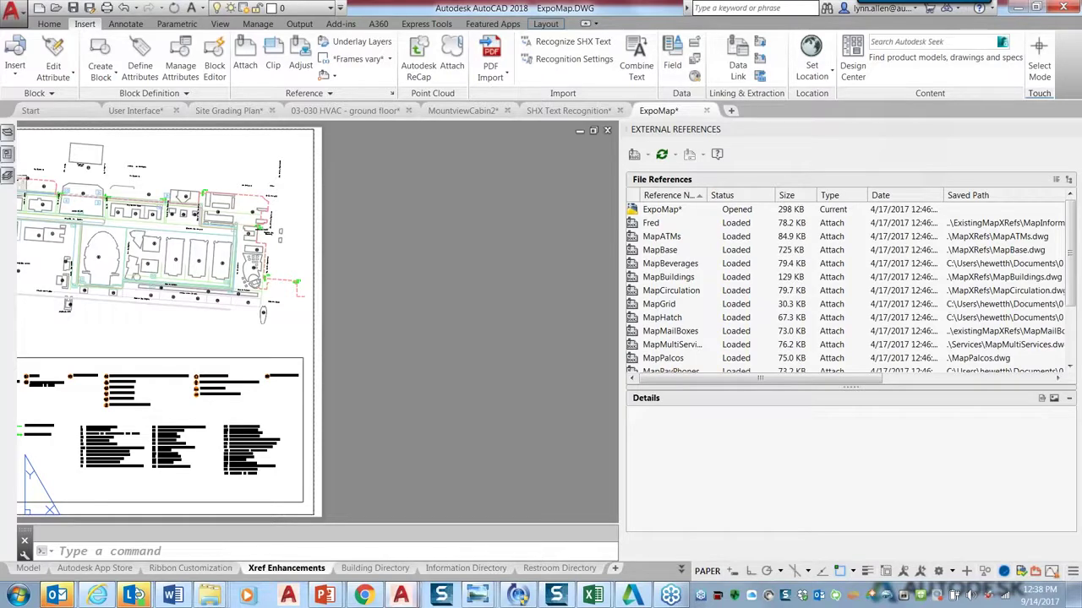
Switch to the PowerPoint slide show and view the slide on external file references
{"action": "left_click", "coordinate": [330, 598]}
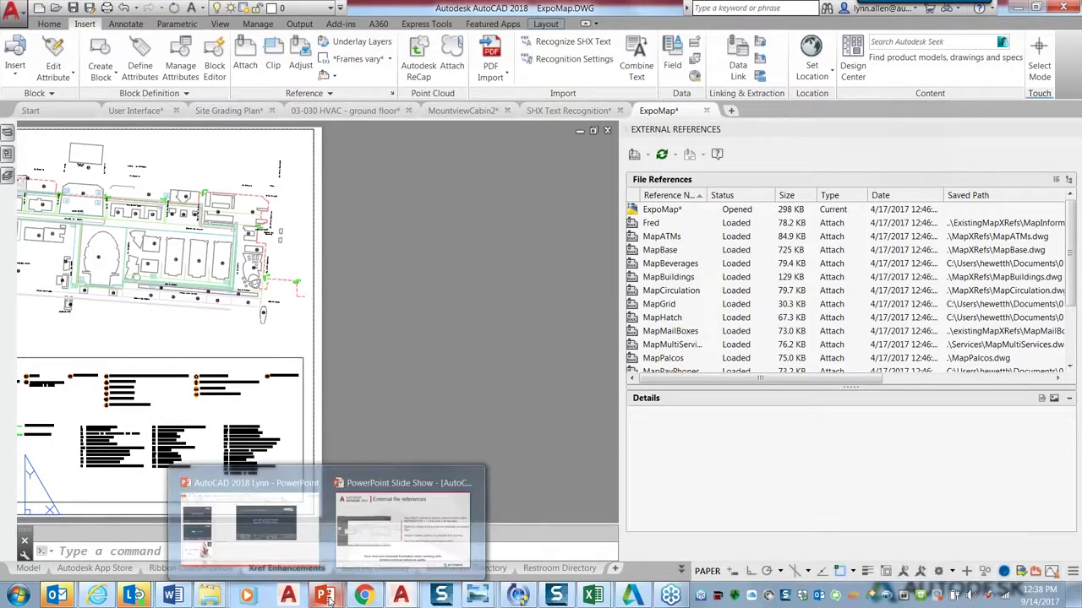
{"action": "left_click", "coordinate": [400, 489]}
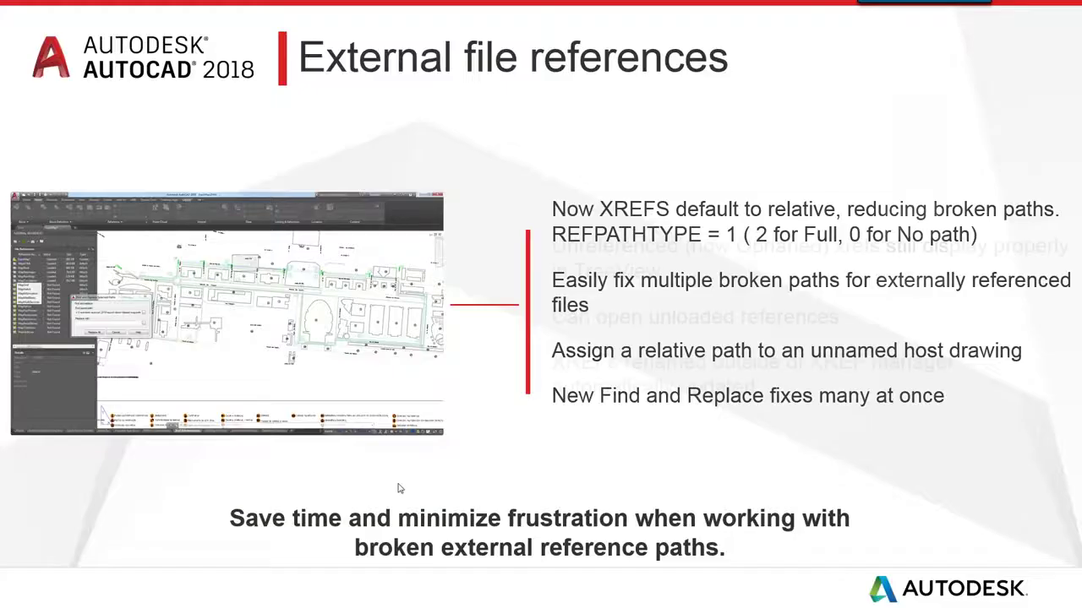
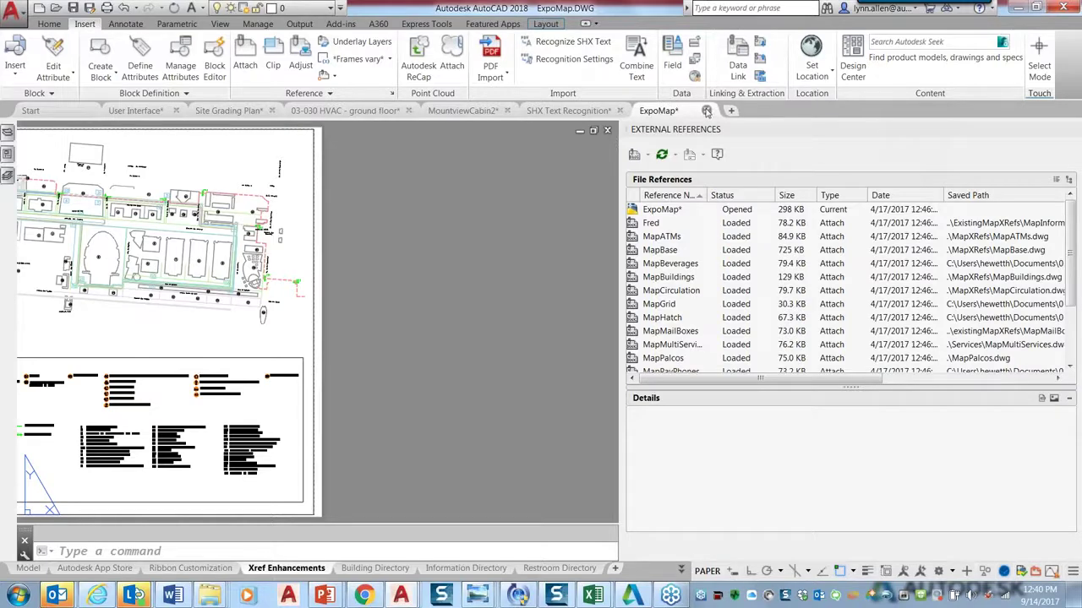
Close the ExpoMap drawing in AutoCAD without saving the changes
{"action": "left_click", "coordinate": [707, 111]}
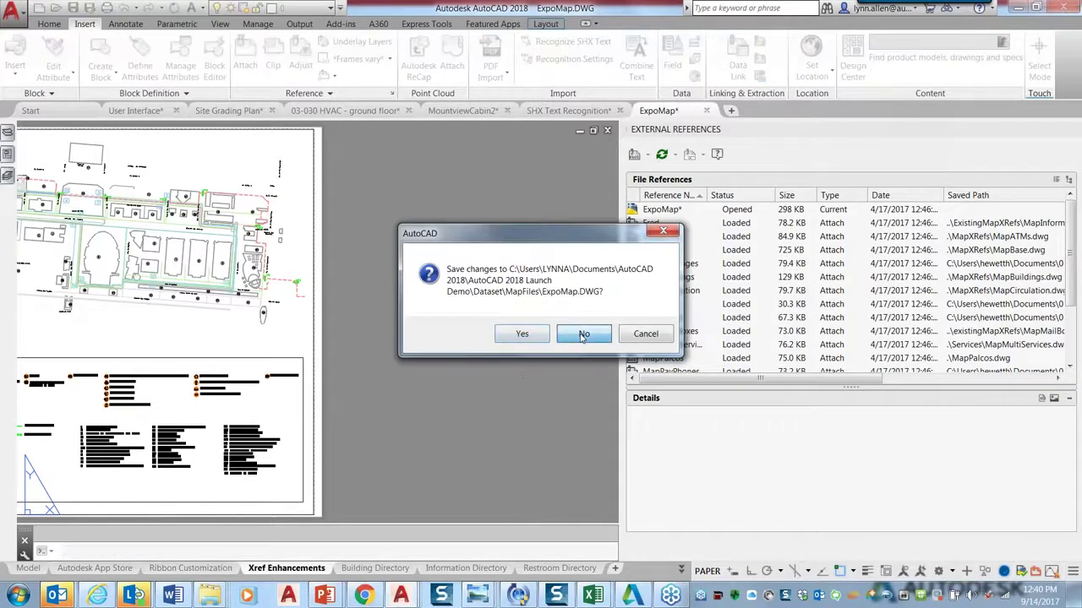
{"action": "left_click", "coordinate": [579, 337]}
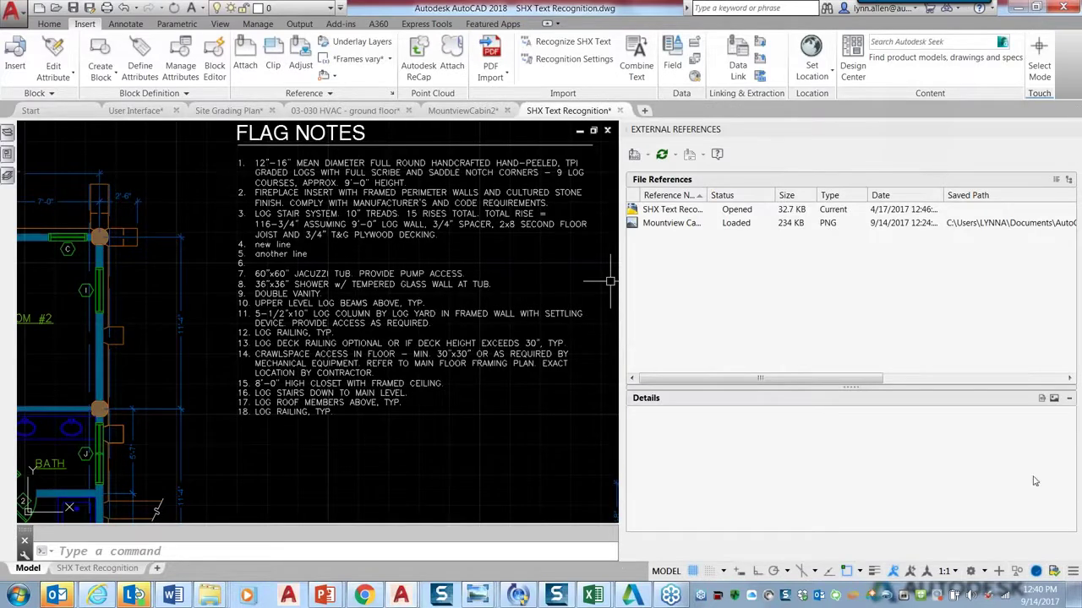
Open the Autodesk web page that compares DWG viewers in the browser
{"action": "left_click", "coordinate": [1055, 573]}
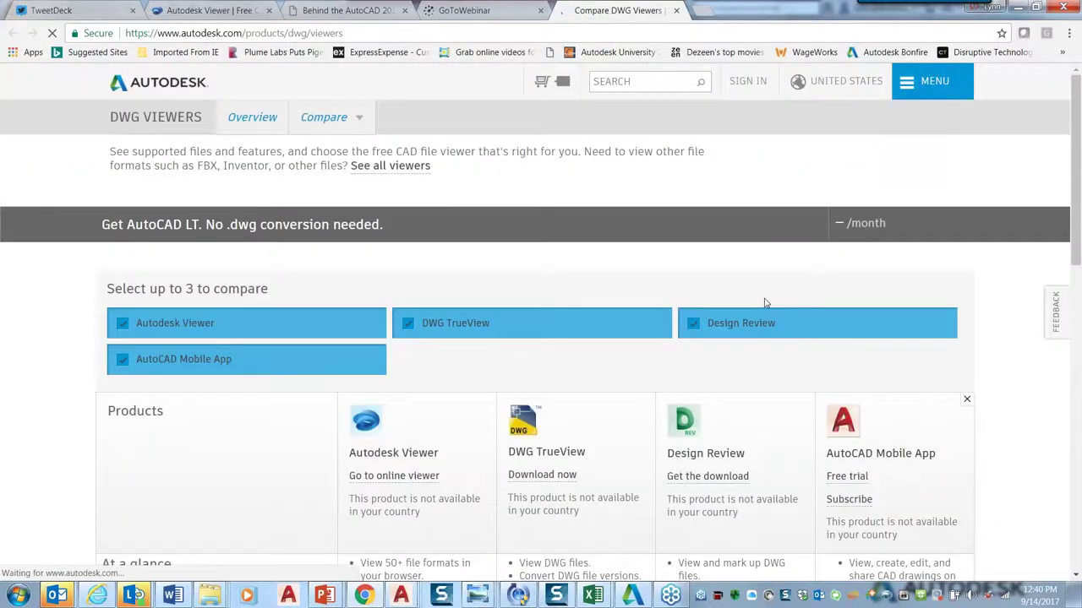
{"action": "mouse_move", "coordinate": [402, 596]}
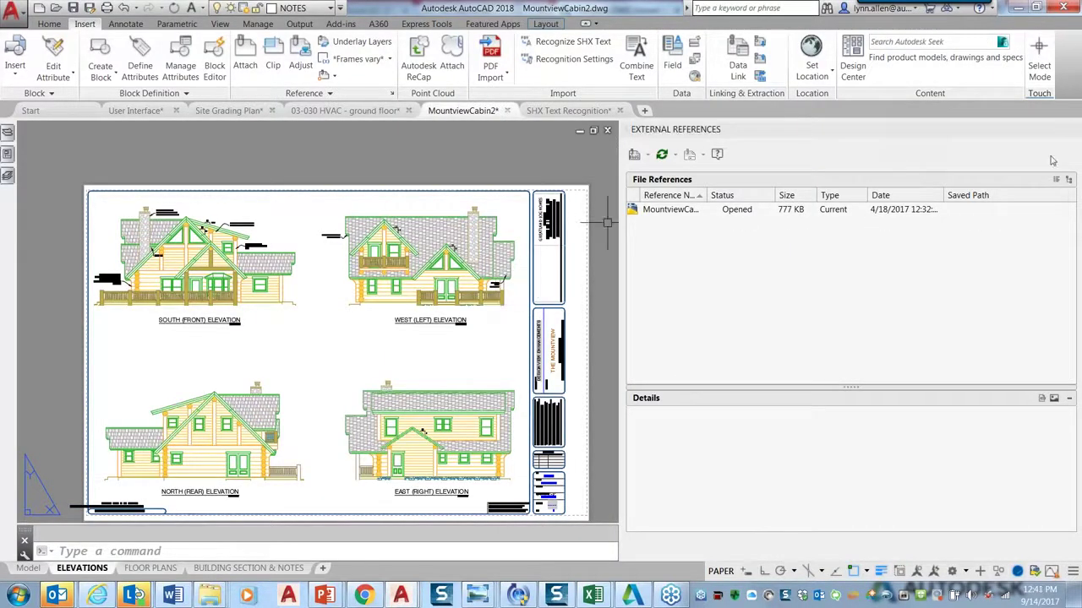
Hide the external references list and share the MountviewCabin2 design view, publishing and displaying it in the browser now
{"action": "left_click", "coordinate": [1073, 129]}
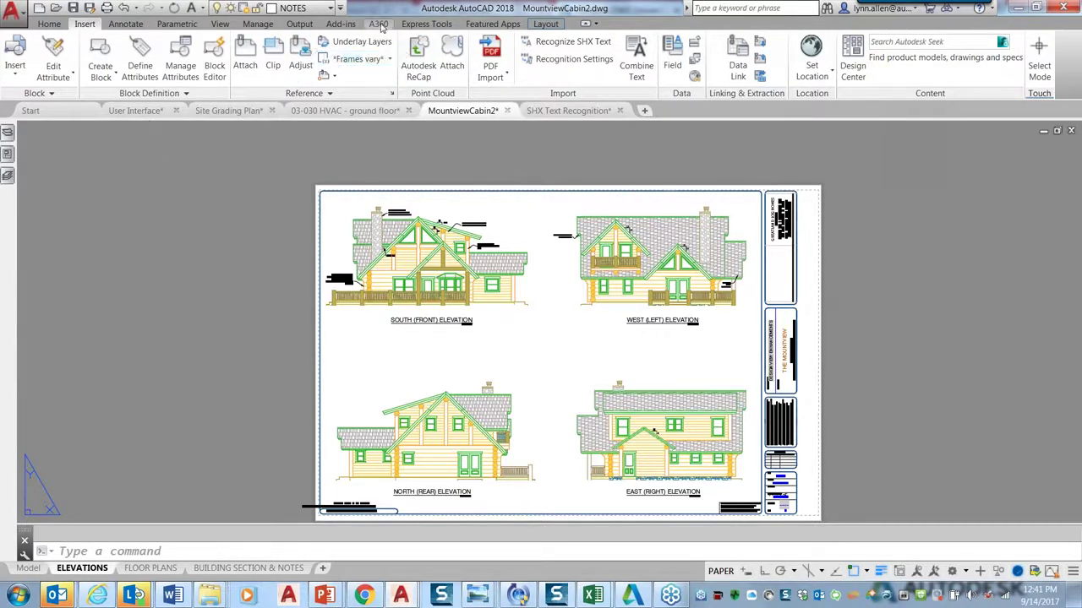
{"action": "left_click", "coordinate": [380, 25]}
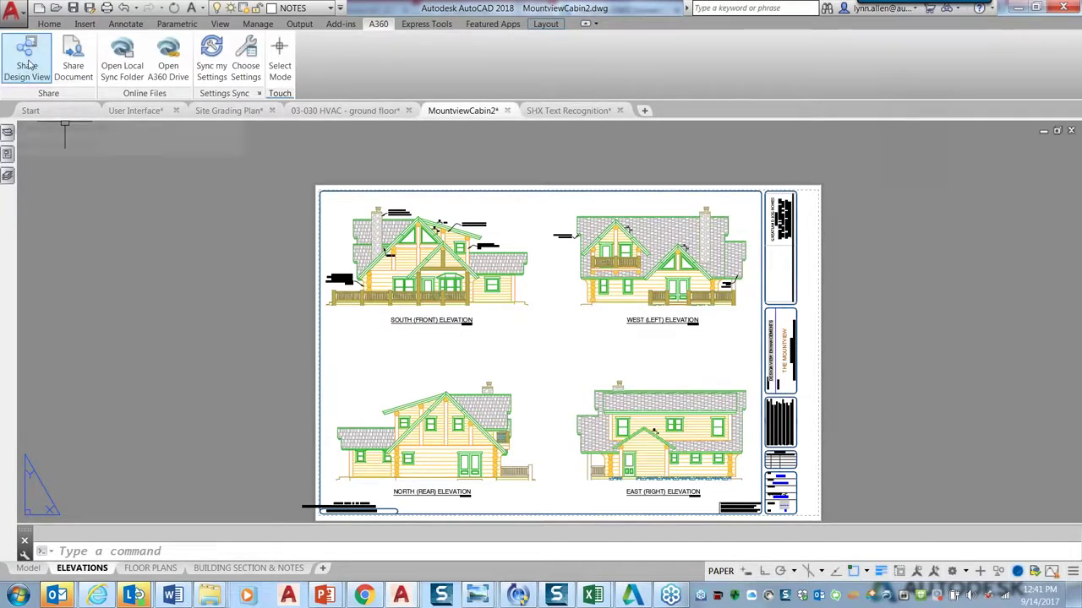
{"action": "left_click", "coordinate": [28, 59]}
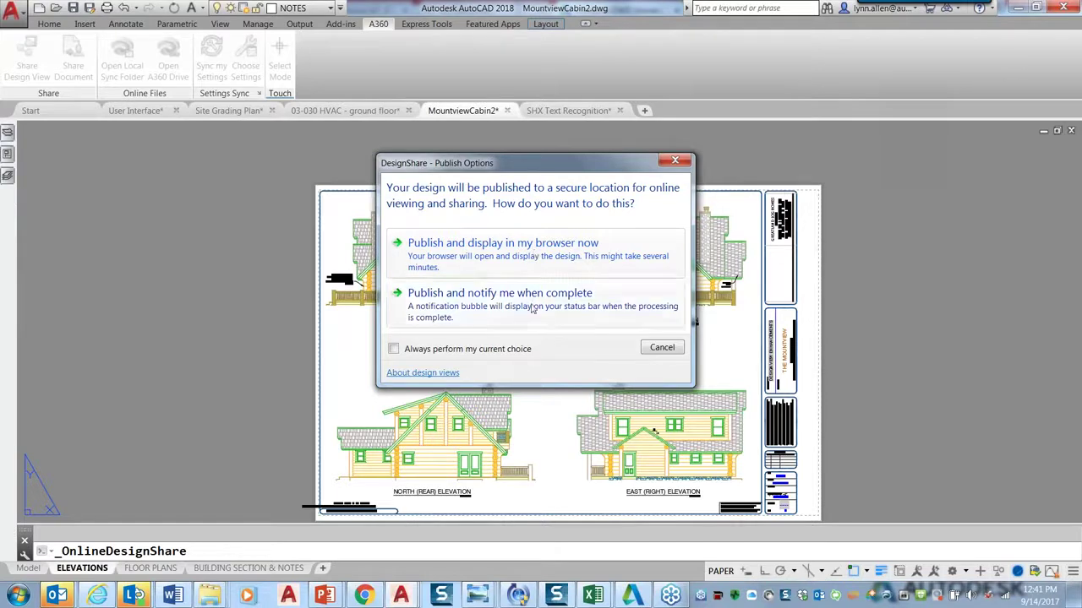
{"action": "left_click", "coordinate": [520, 252]}
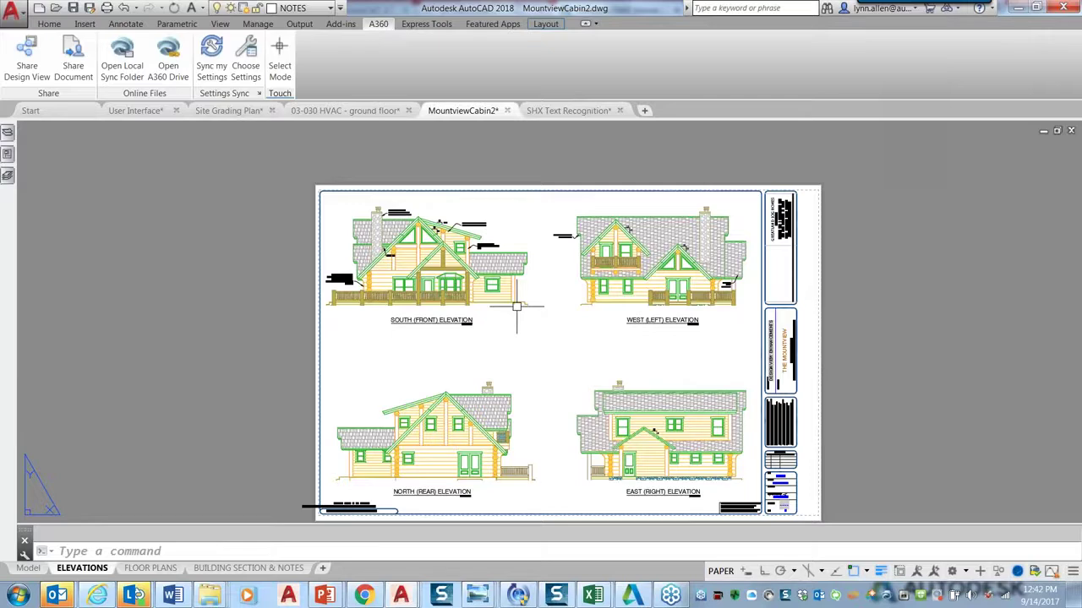
Switch to Chrome and display the published MountviewCabin2 drawing in Autodesk Viewer
{"action": "mouse_move", "coordinate": [374, 601]}
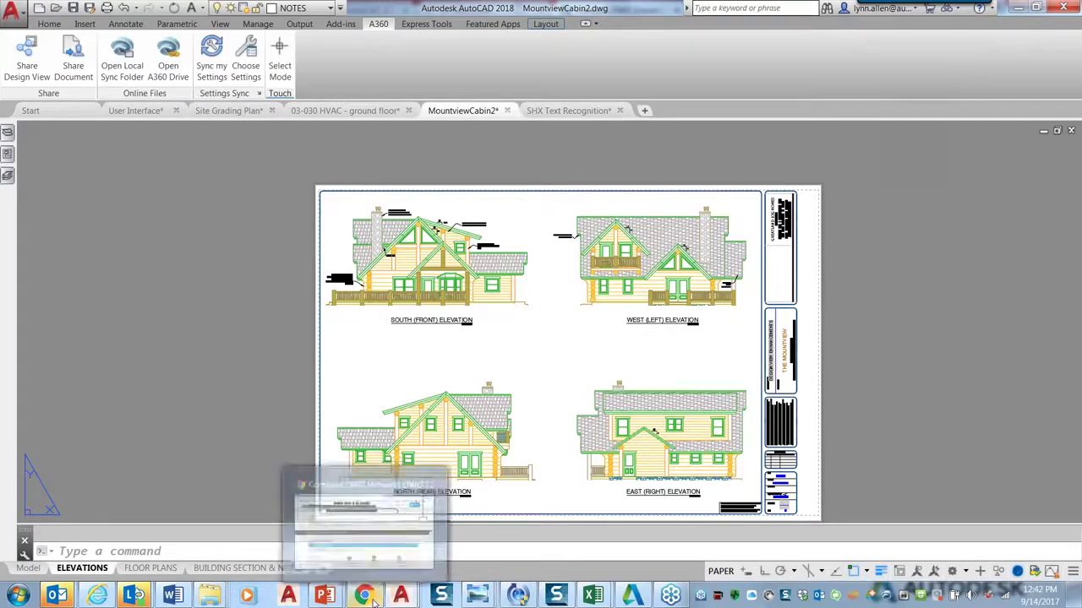
{"action": "left_click", "coordinate": [360, 542]}
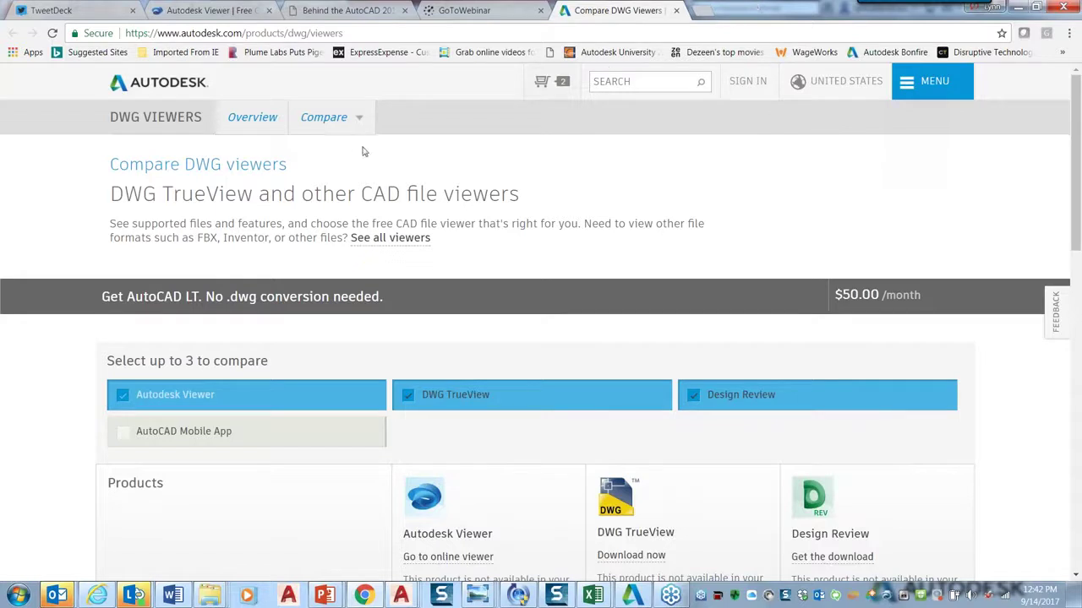
{"action": "left_click", "coordinate": [216, 11]}
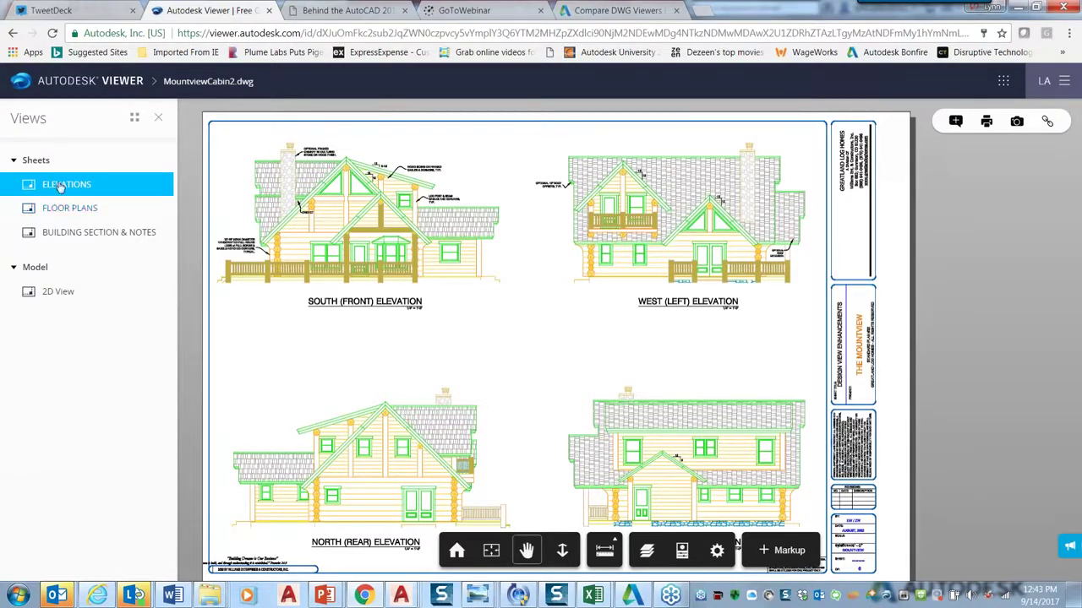
View the FLOOR PLANS and BUILDING SECTION & NOTES sheets and the 2D View model, and return to the ELEVATIONS sheet
{"action": "left_click", "coordinate": [72, 209]}
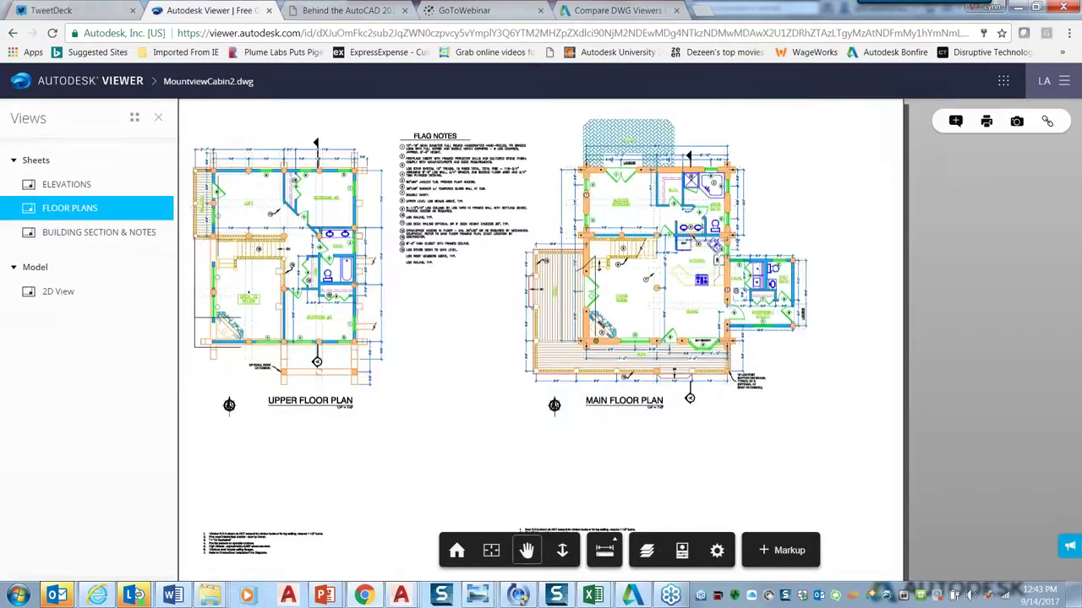
{"action": "left_click", "coordinate": [98, 232]}
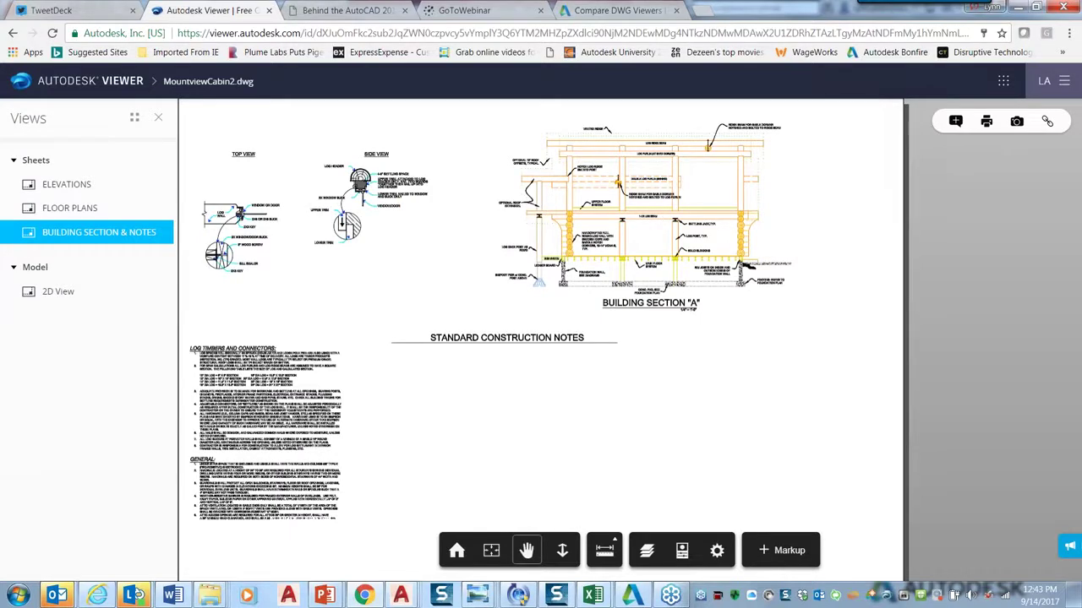
{"action": "left_click", "coordinate": [58, 291]}
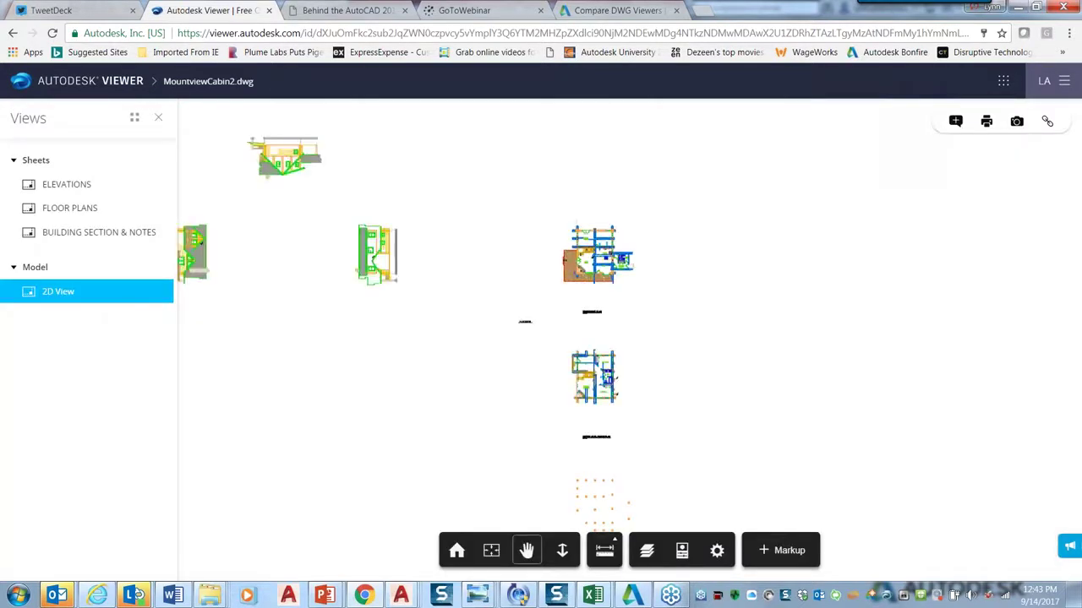
{"action": "left_click", "coordinate": [68, 184]}
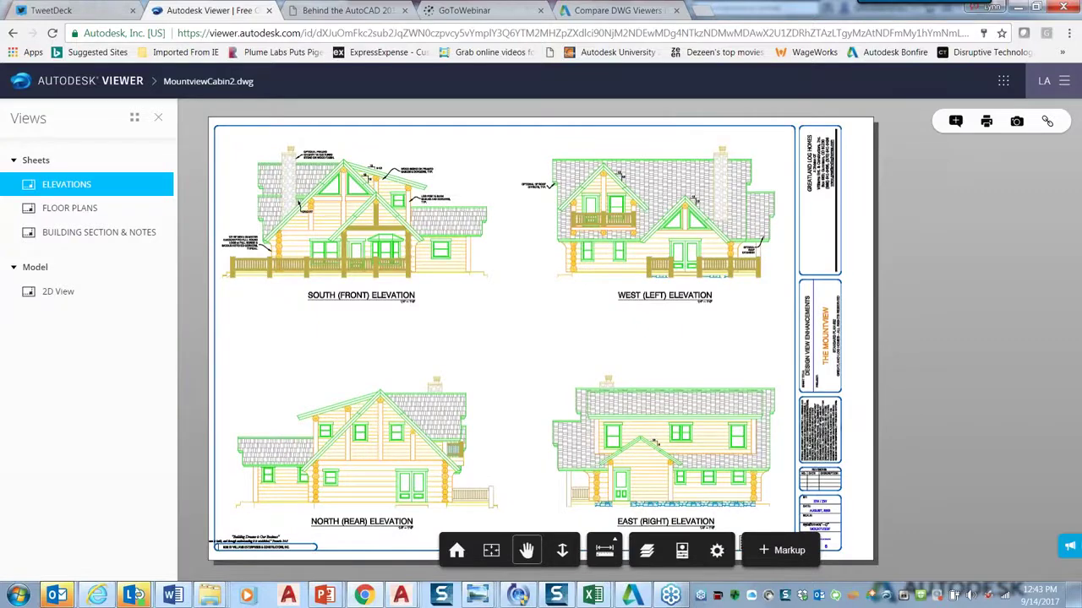
Measure the right-hand wall edge and the ground line of the South (Front) Elevation, clearing the measurement after each one
{"action": "scroll", "coordinate": [543, 321], "scroll_direction": "up", "scroll_amount": 1}
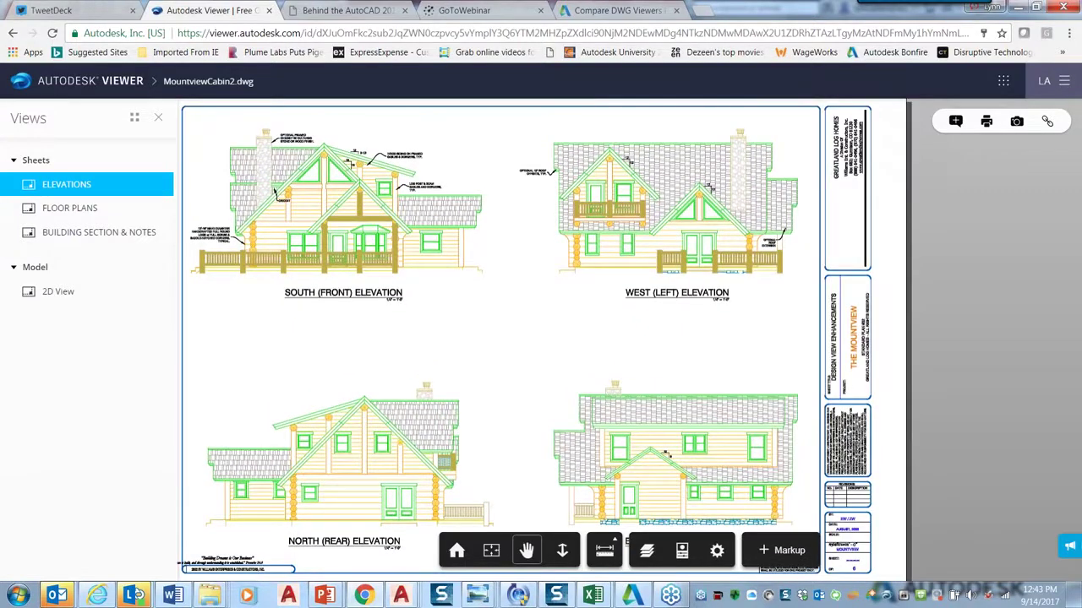
{"action": "scroll", "coordinate": [522, 326], "scroll_direction": "up", "scroll_amount": 1}
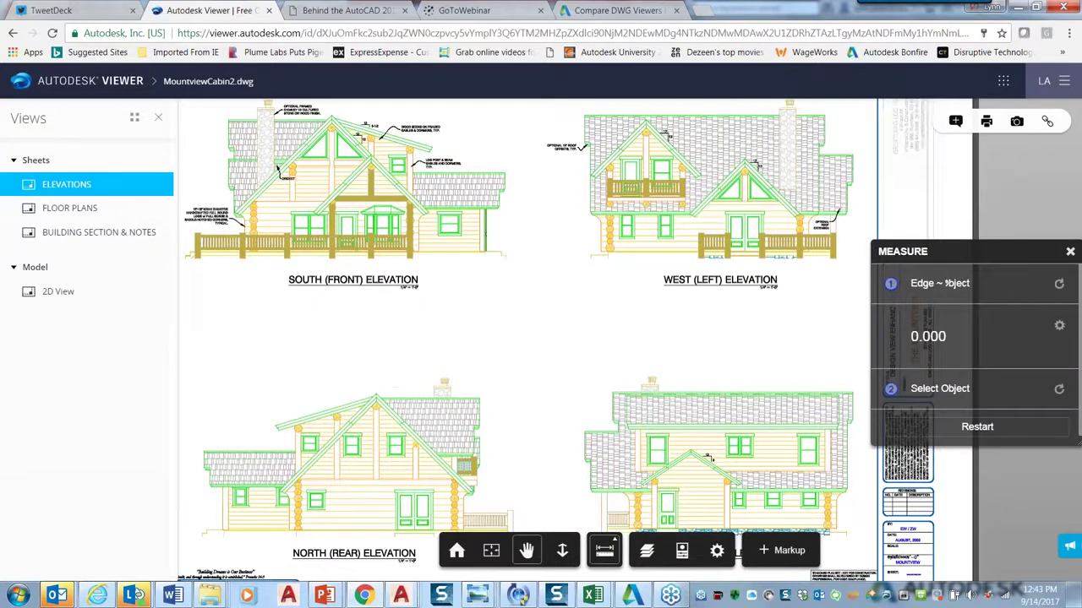
{"action": "left_click", "coordinate": [486, 243]}
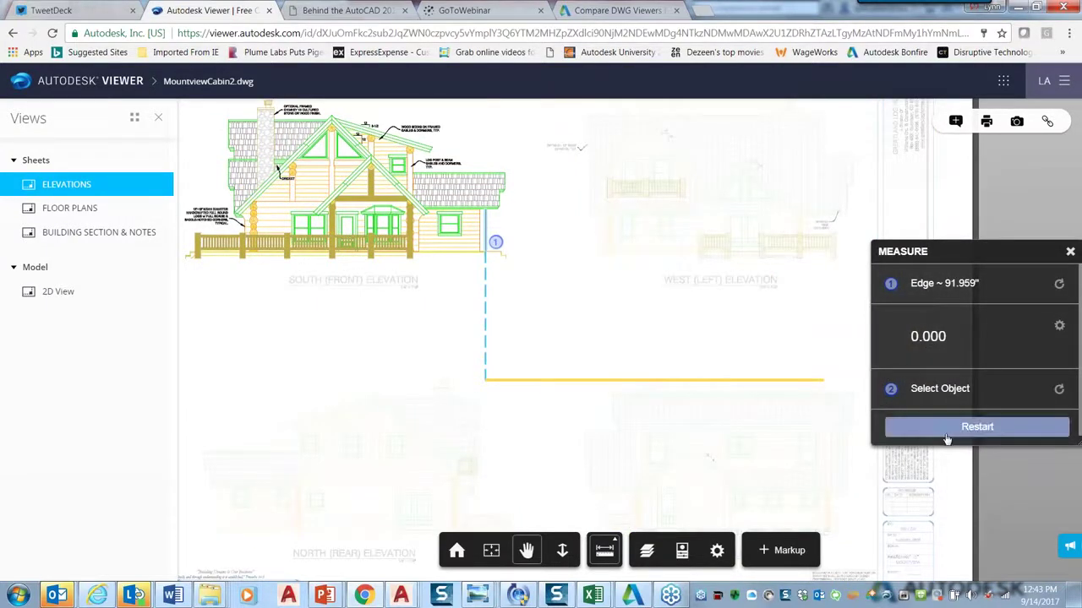
{"action": "left_click", "coordinate": [909, 425]}
{"action": "left_click", "coordinate": [488, 253]}
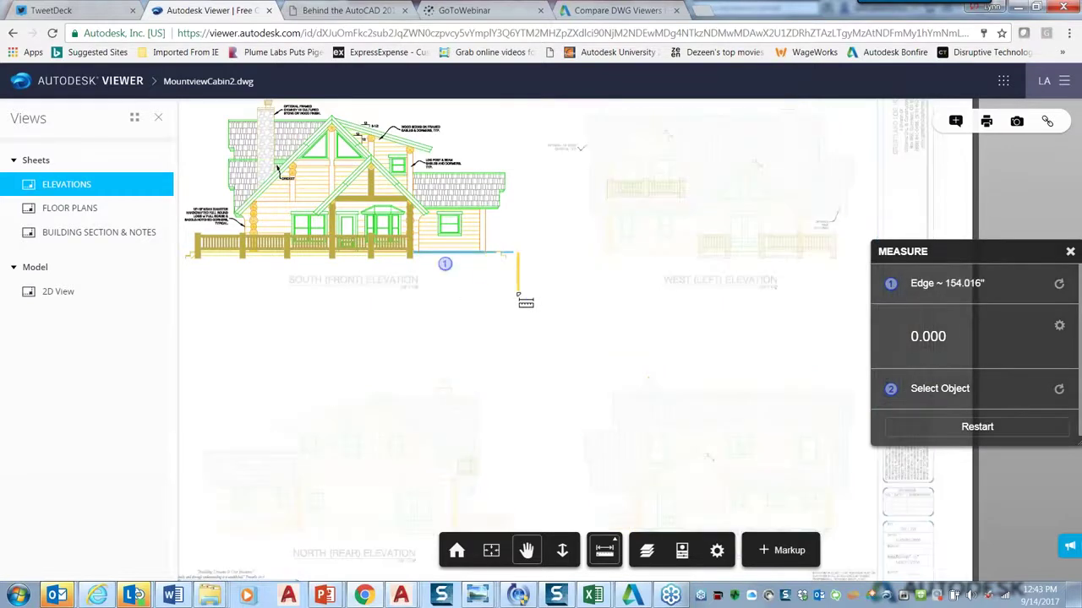
{"action": "left_click", "coordinate": [963, 432]}
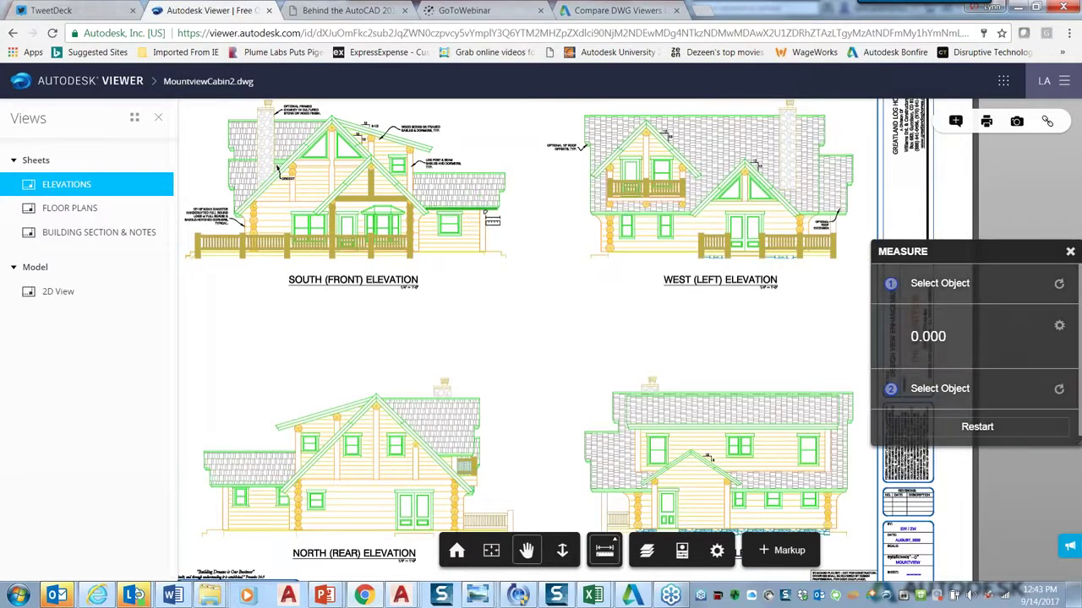
{"action": "left_click", "coordinate": [490, 221]}
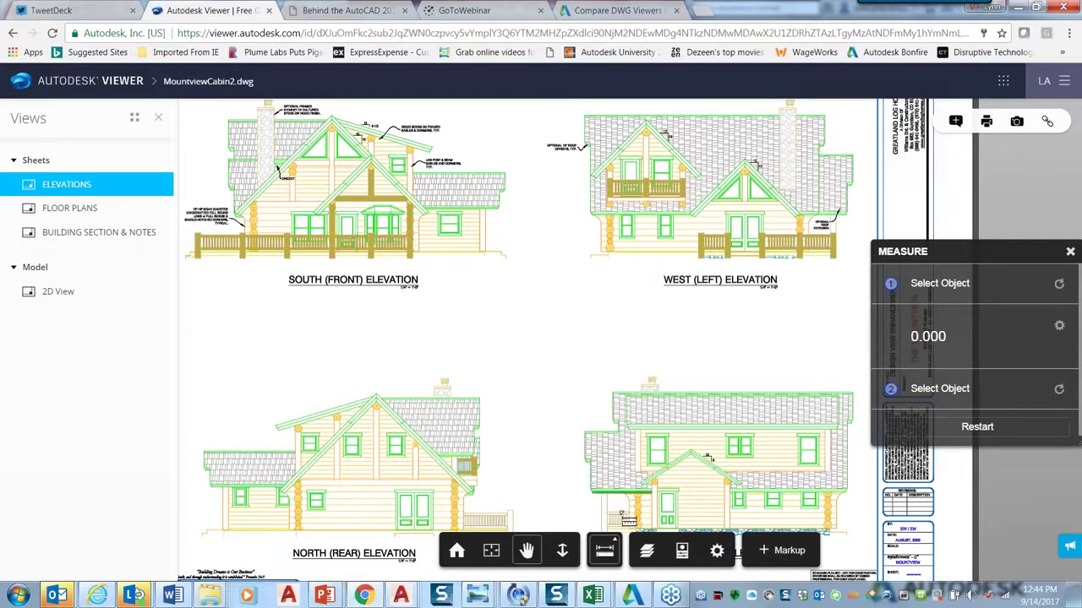
Isolate the layers from BORDER through LOG one at a time, then turn all layers back on and close the layer manager
{"action": "left_click", "coordinate": [645, 551]}
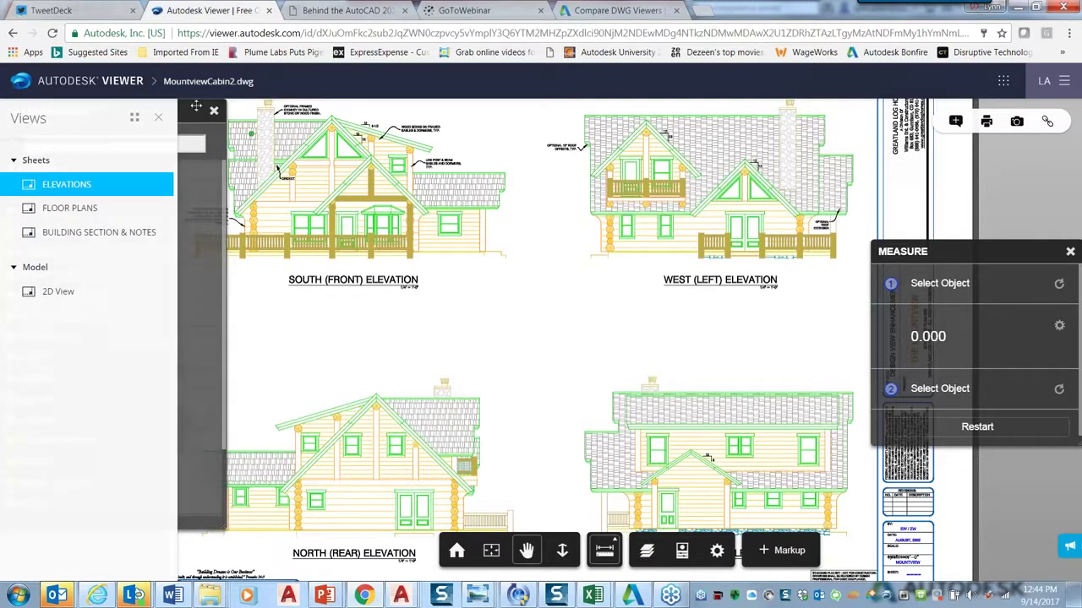
{"action": "left_click", "coordinate": [324, 173]}
{"action": "left_click", "coordinate": [325, 194]}
{"action": "left_click", "coordinate": [323, 216]}
{"action": "left_click", "coordinate": [325, 236]}
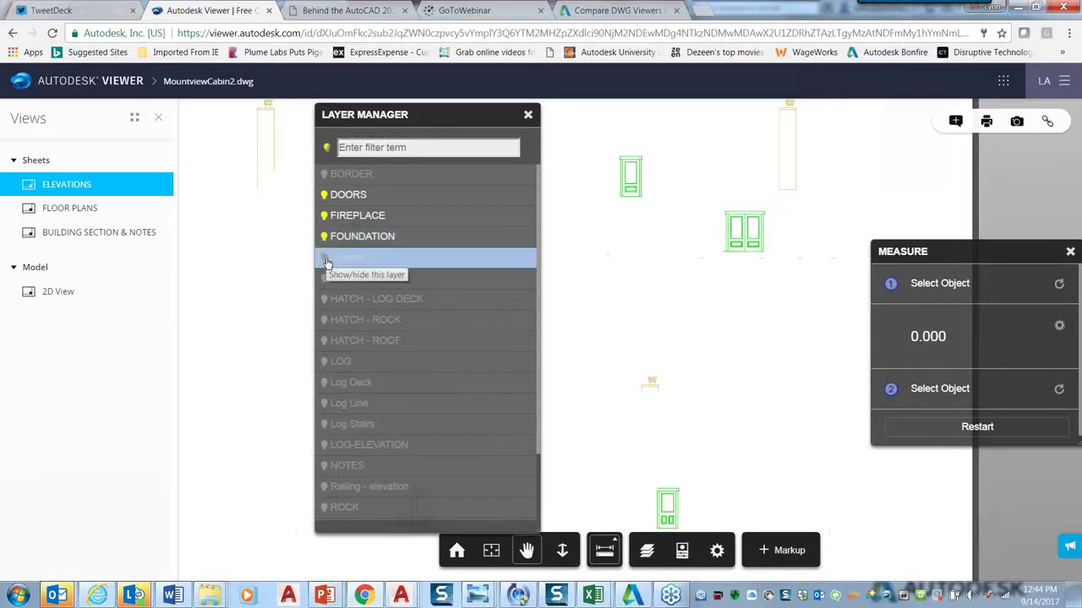
{"action": "left_click", "coordinate": [325, 257]}
{"action": "left_click", "coordinate": [324, 278]}
{"action": "left_click", "coordinate": [326, 297]}
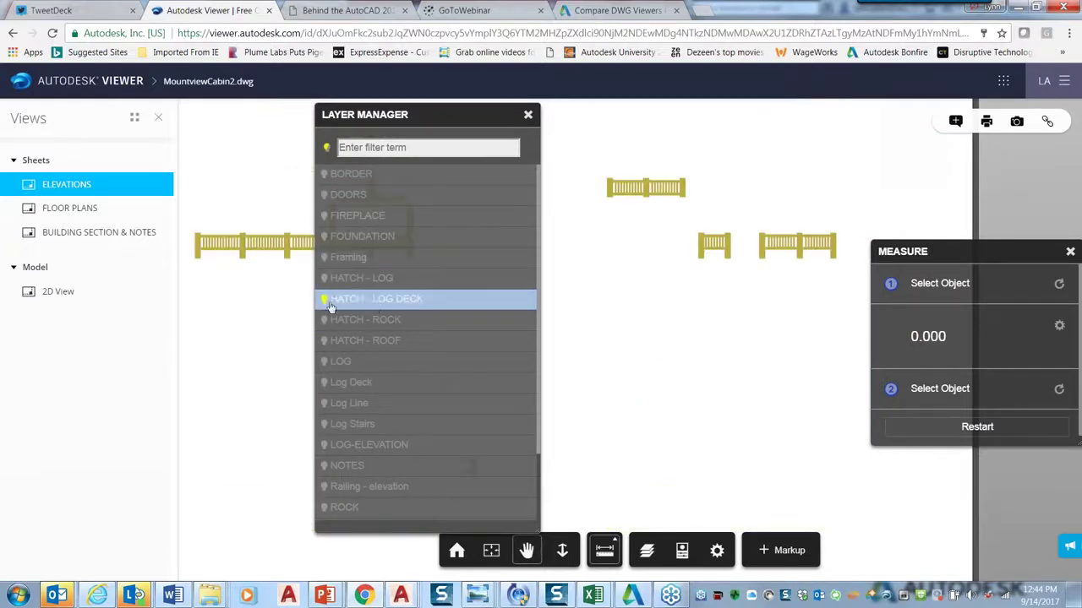
{"action": "left_click", "coordinate": [381, 320]}
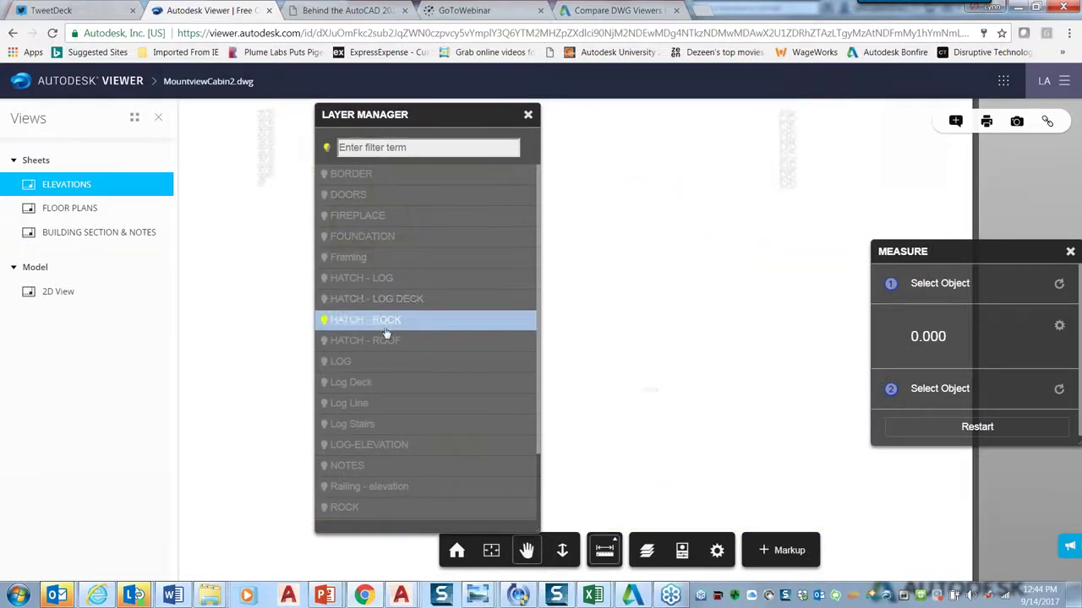
{"action": "left_click", "coordinate": [387, 341]}
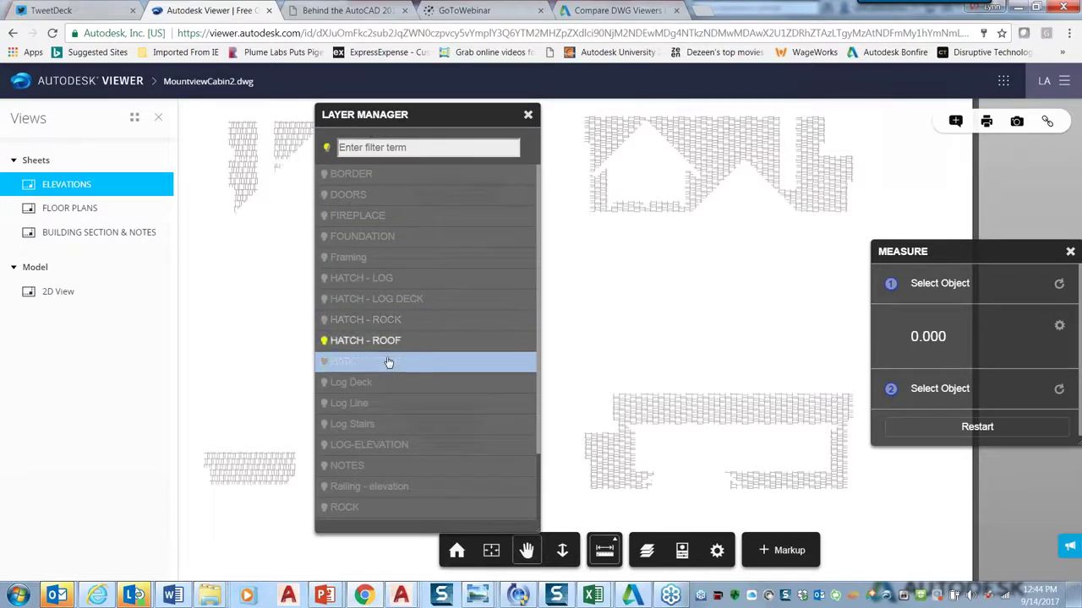
{"action": "left_click", "coordinate": [386, 362]}
{"action": "left_click", "coordinate": [326, 149]}
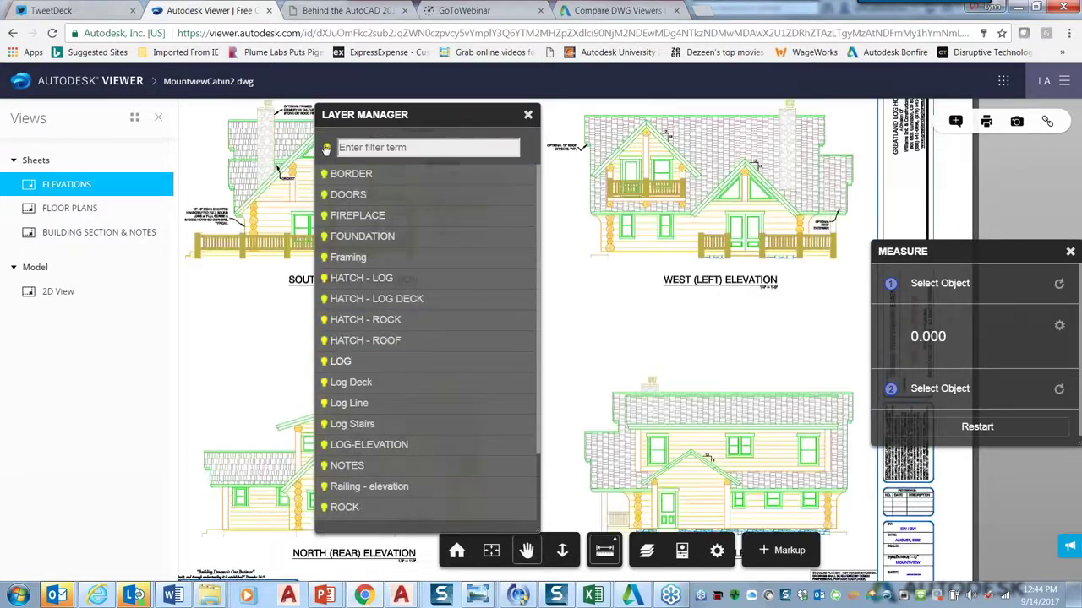
{"action": "left_click", "coordinate": [528, 114]}
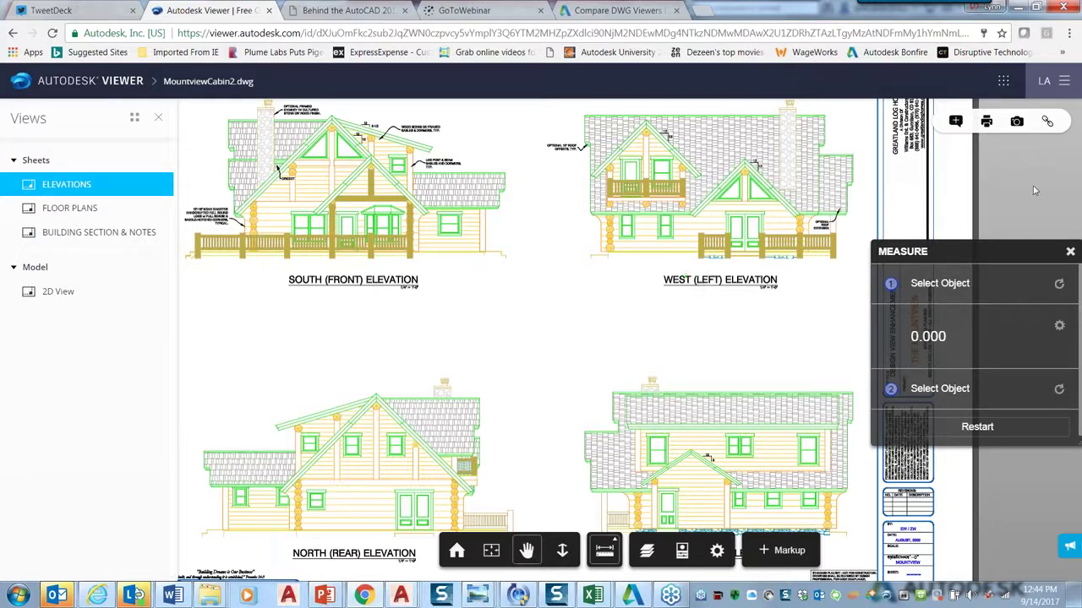
Display the design's sharing link, and post the comment "Make the closet bigger" on the ELEVATIONS sheet
{"action": "left_click", "coordinate": [1047, 123]}
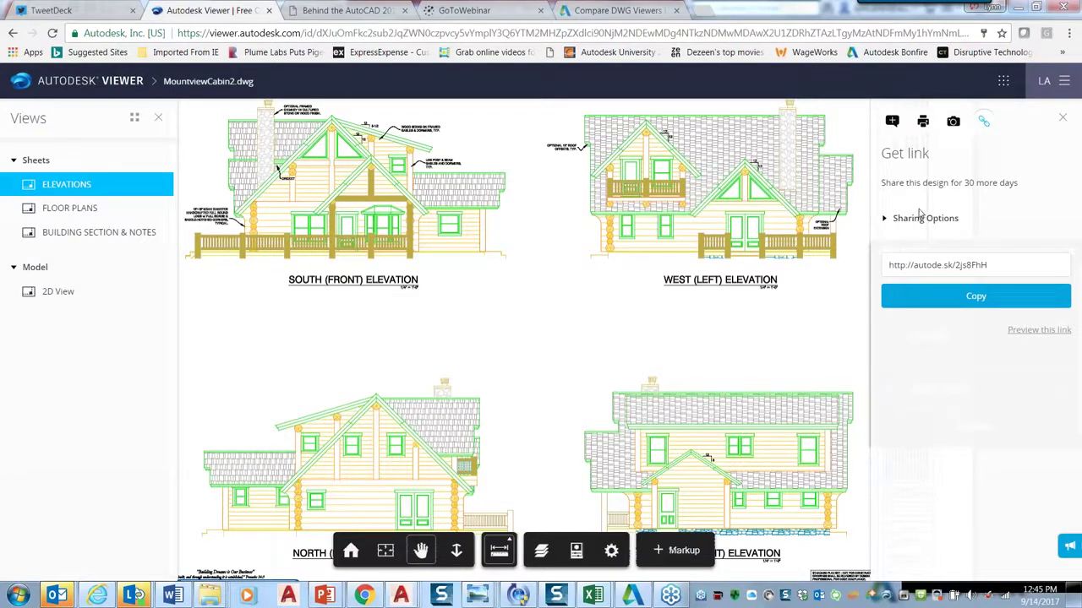
{"action": "left_click", "coordinate": [893, 124]}
{"action": "left_click", "coordinate": [957, 203]}
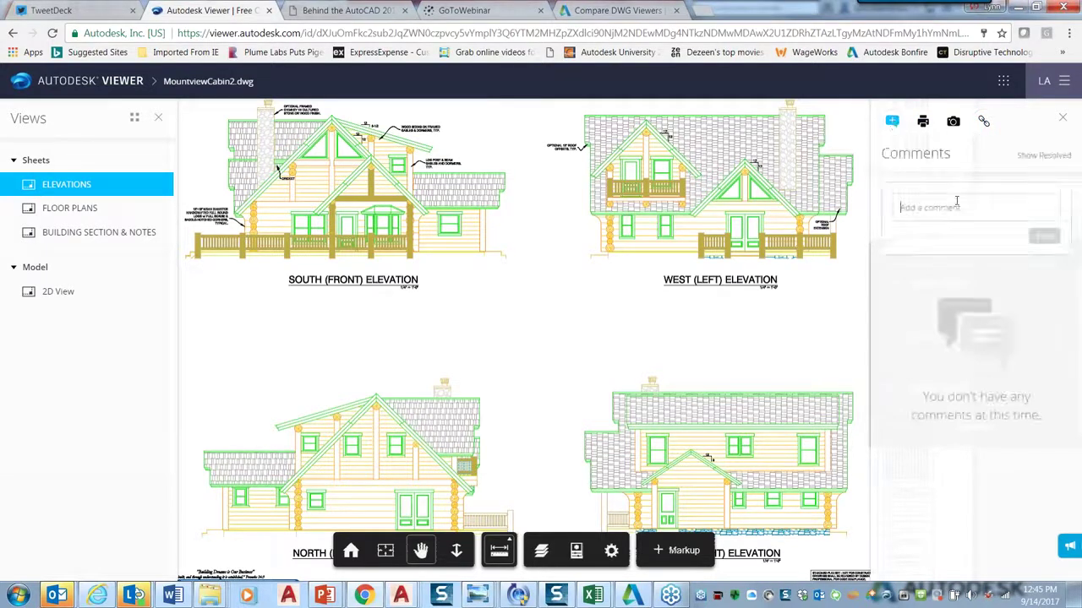
{"action": "type", "text": "Make the closet bigger"}
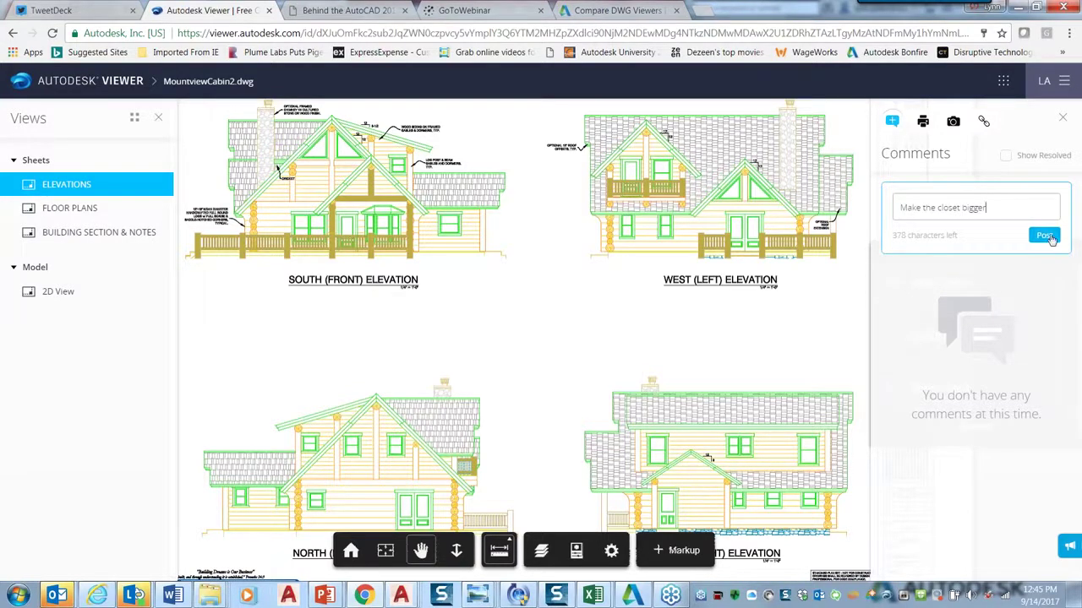
{"action": "left_click", "coordinate": [1044, 236]}
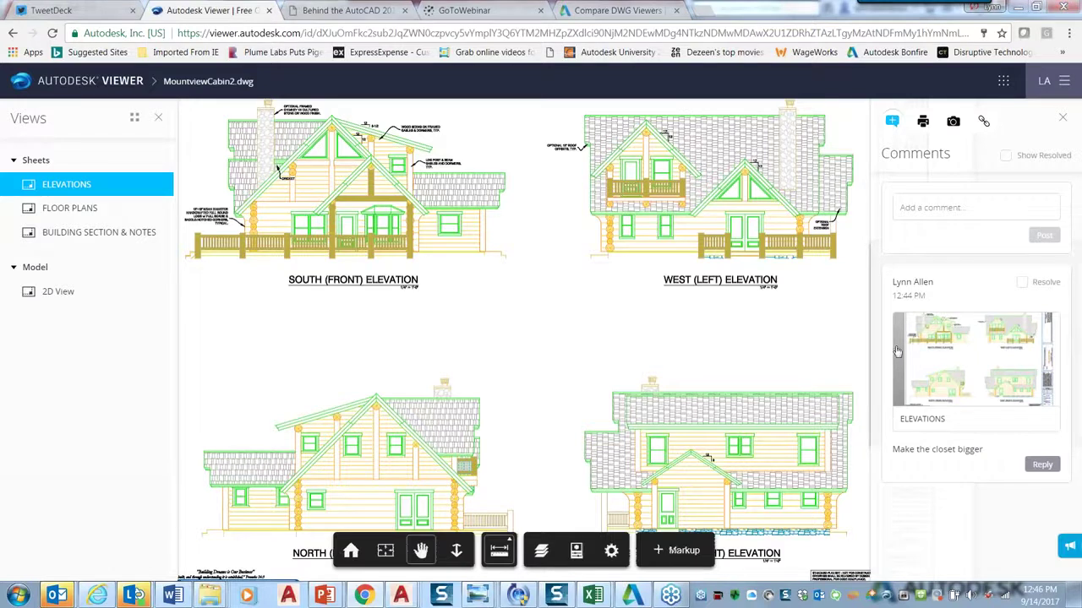
{"action": "left_click", "coordinate": [932, 208]}
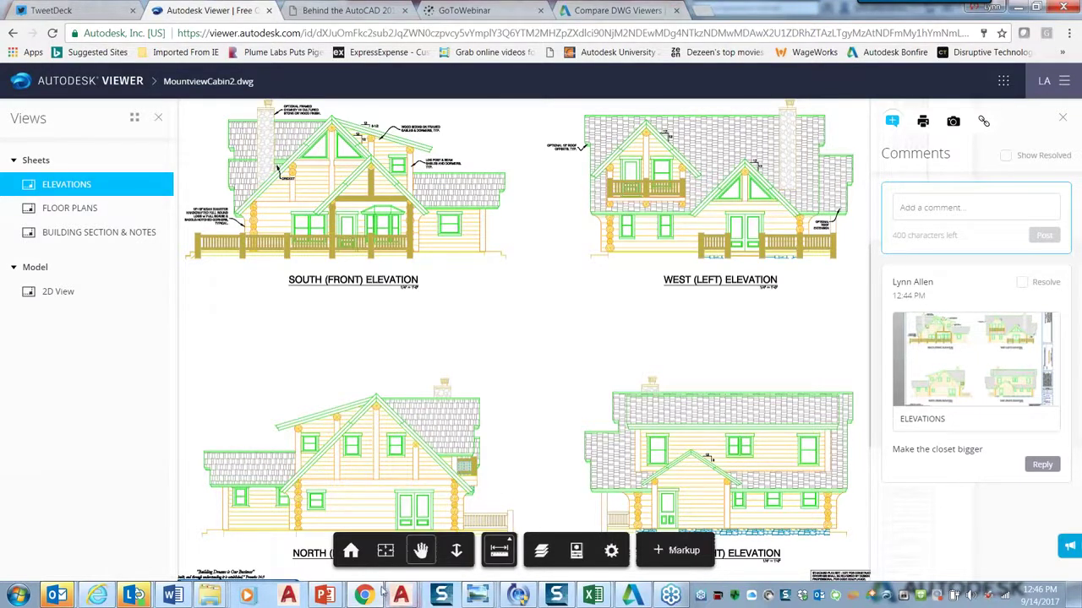
{"action": "mouse_move", "coordinate": [367, 595]}
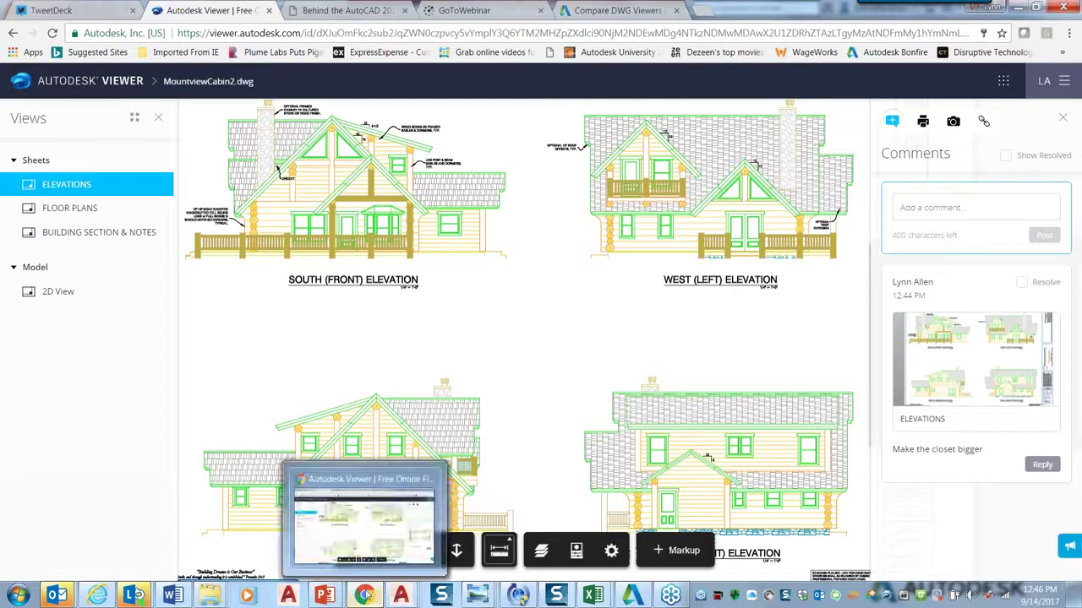